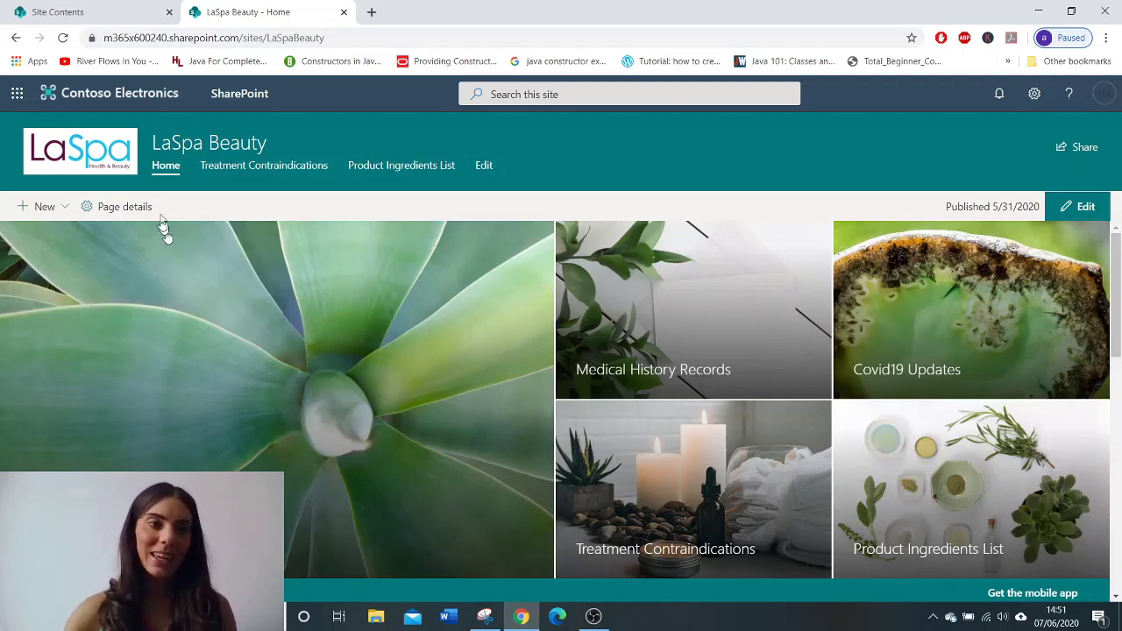
- Start a new list named 'Client Records'
click(39, 207)
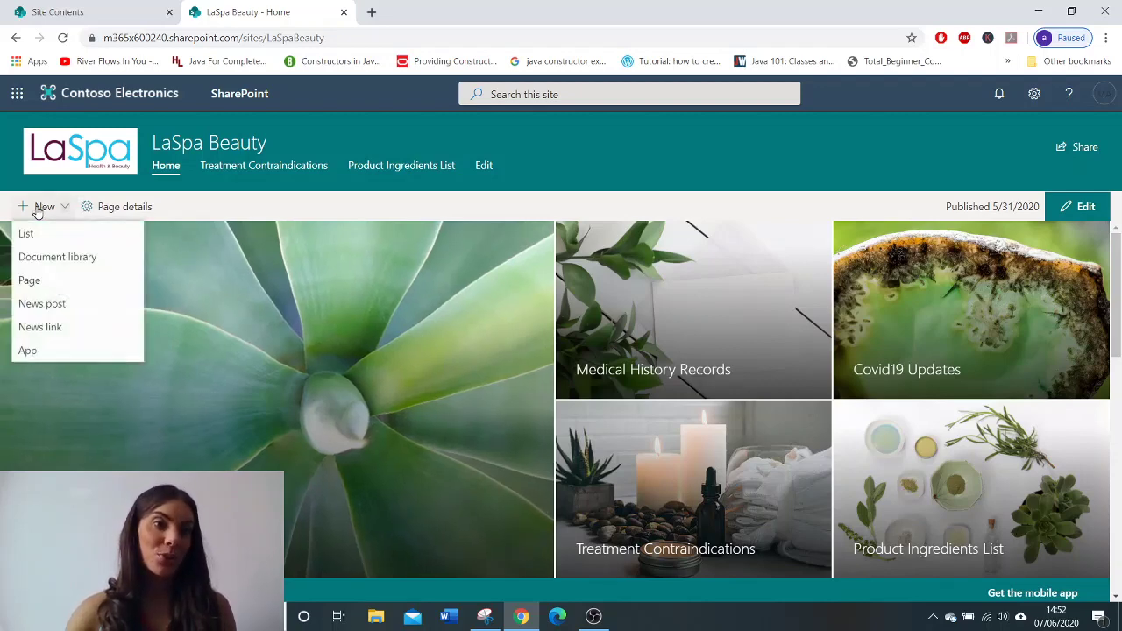
click(44, 233)
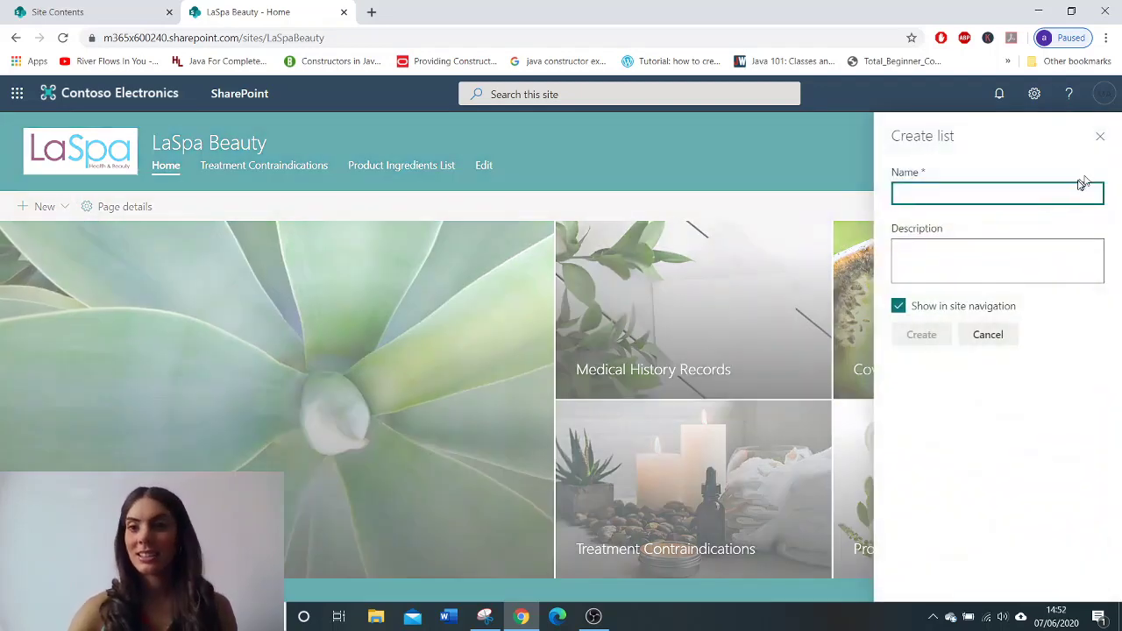
text(cLIENT)
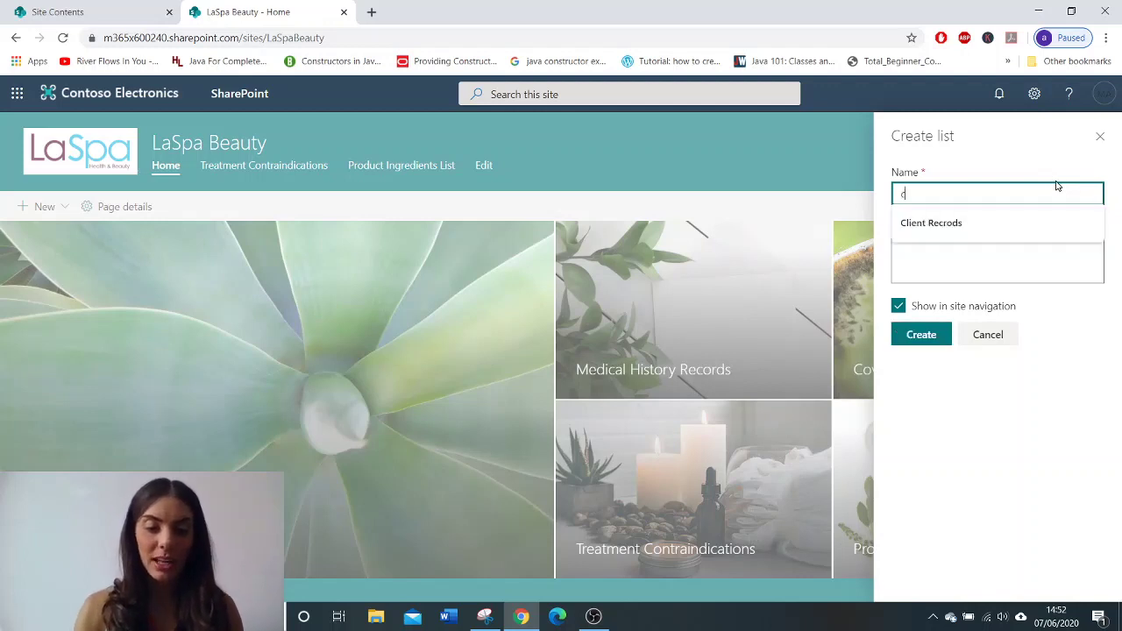
key(BackSpace)
key(BackSpace)
key(BackSpace)
key(BackSpace)
key(BackSpace)
key(Caps_Lock)
text(Client Records)
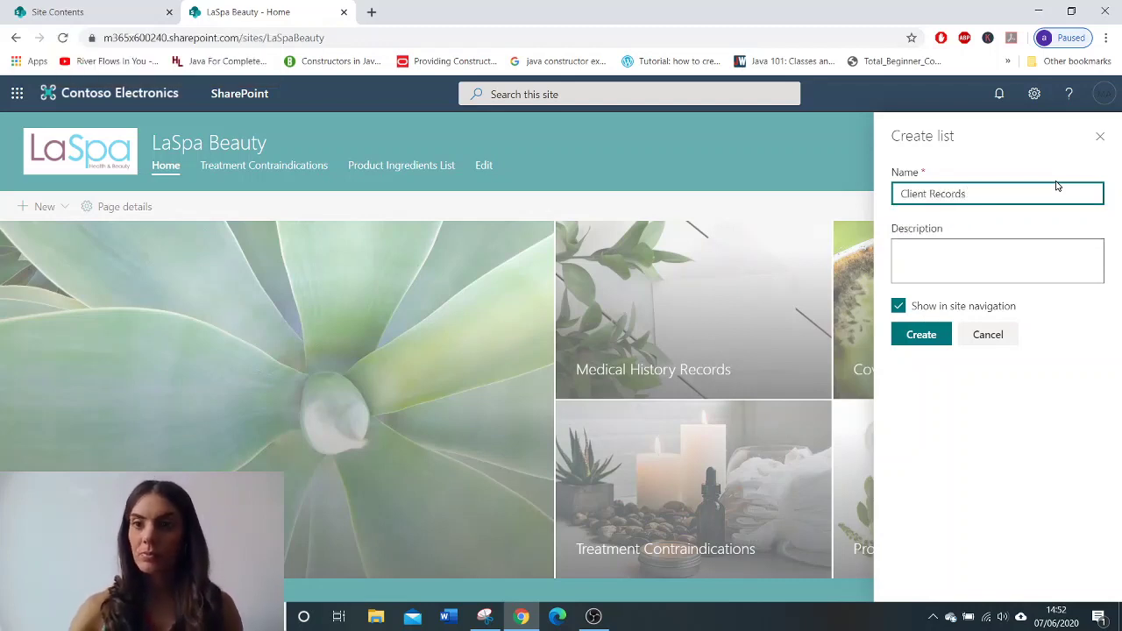
- Describe it as 'Confidential client details', hide it from site navigation, and create it
click(1036, 256)
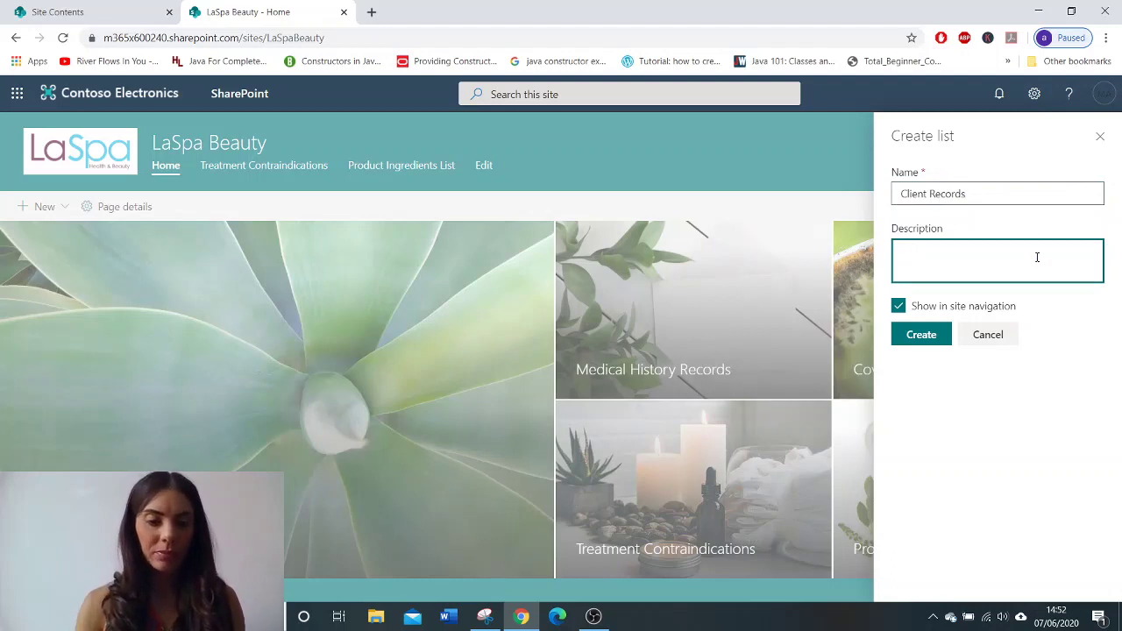
text(Confidential client details)
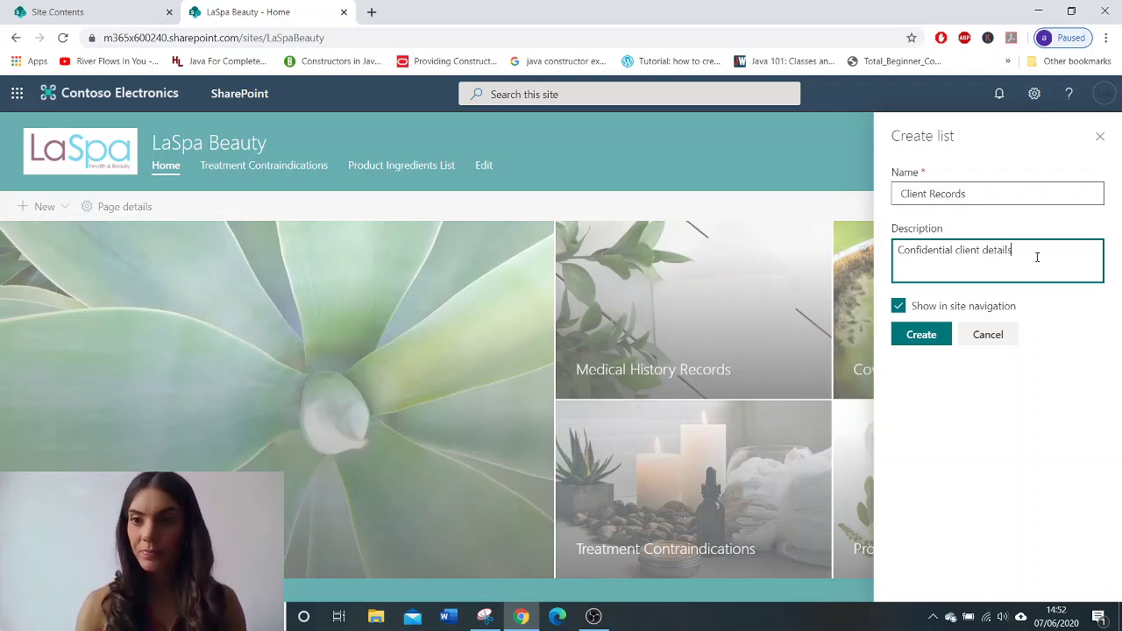
click(898, 307)
click(897, 306)
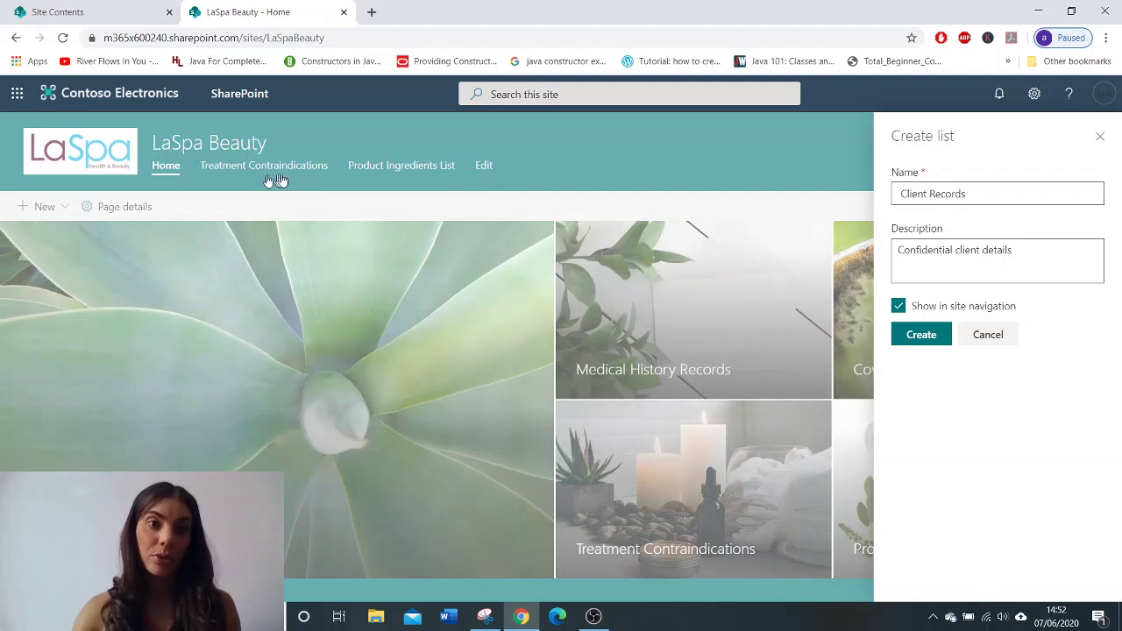
click(898, 307)
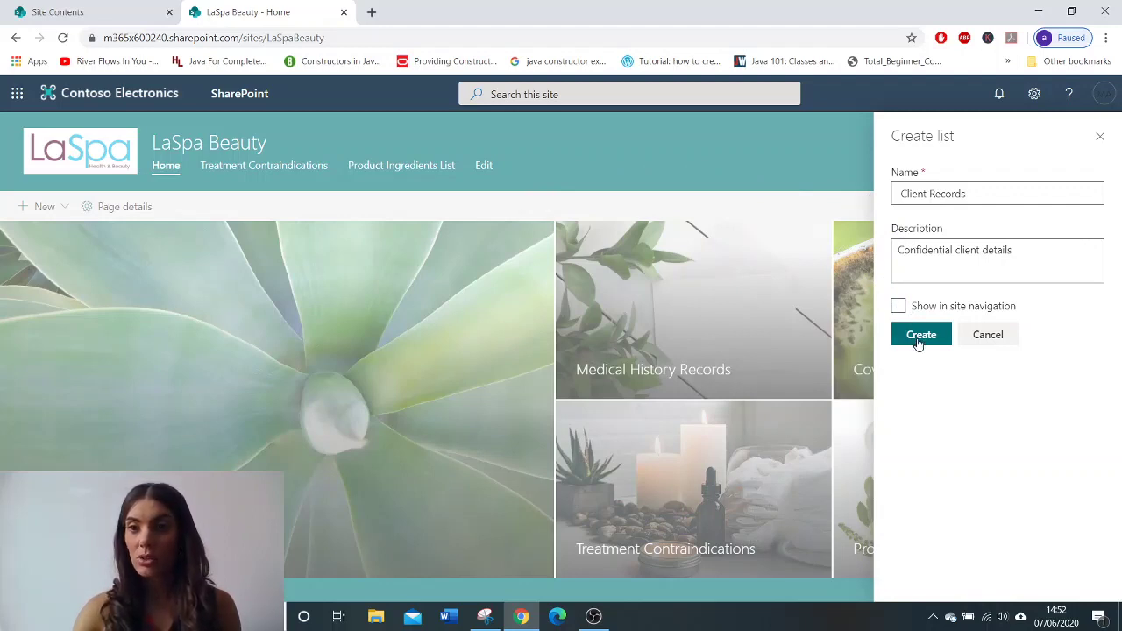
click(919, 341)
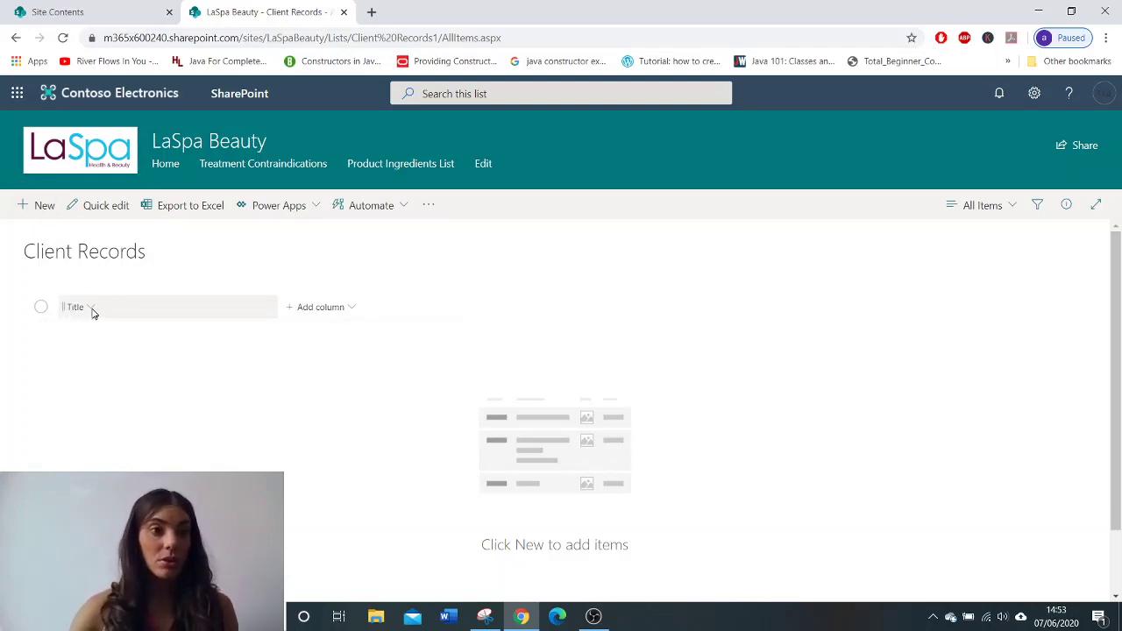
- Rename the list's Title column to 'Client Name' through its column settings
click(92, 310)
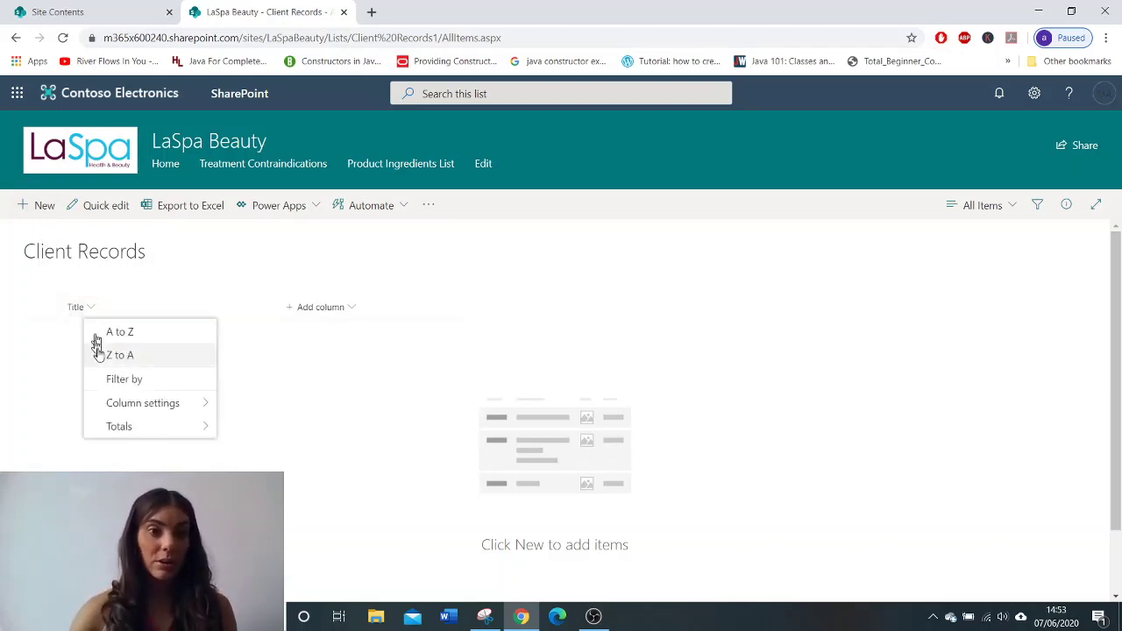
mouse_move(115, 403)
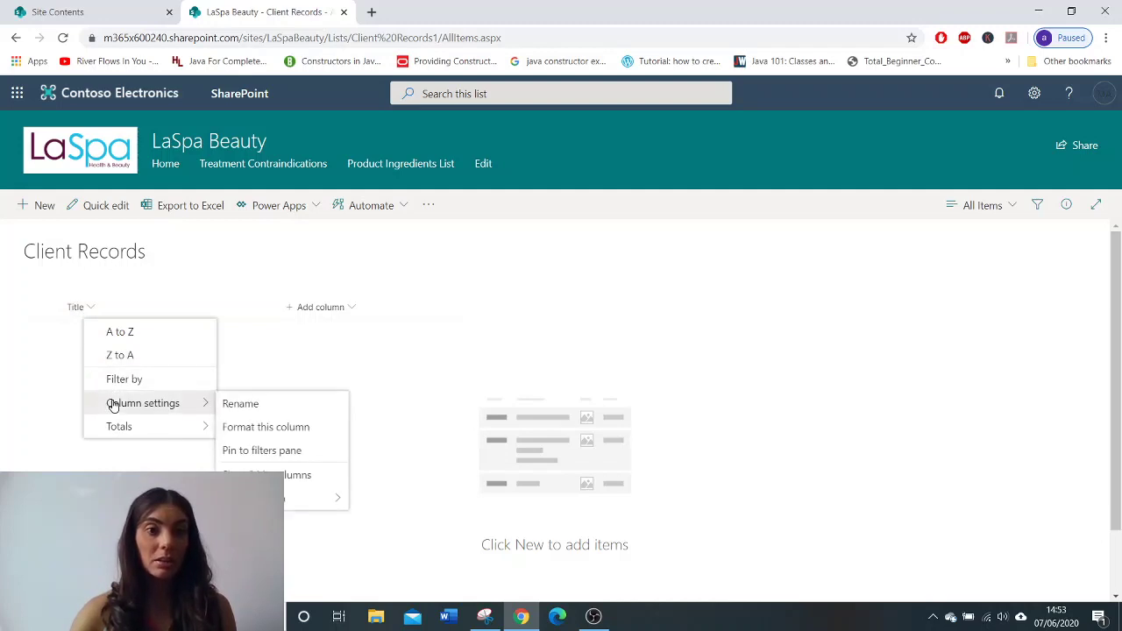
click(263, 408)
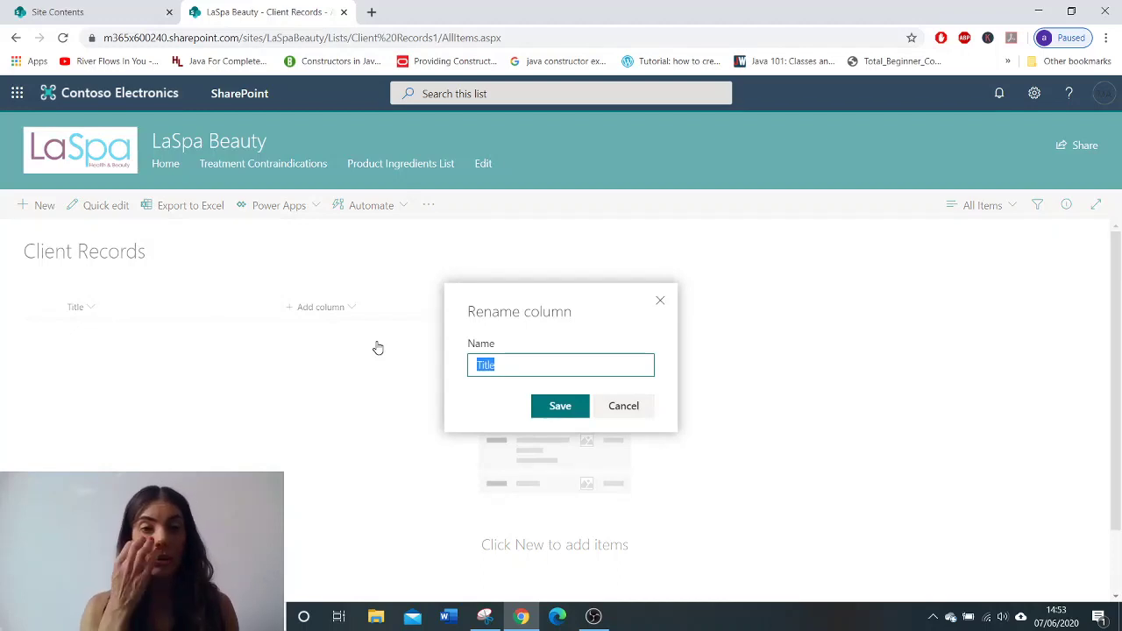
text(Client)
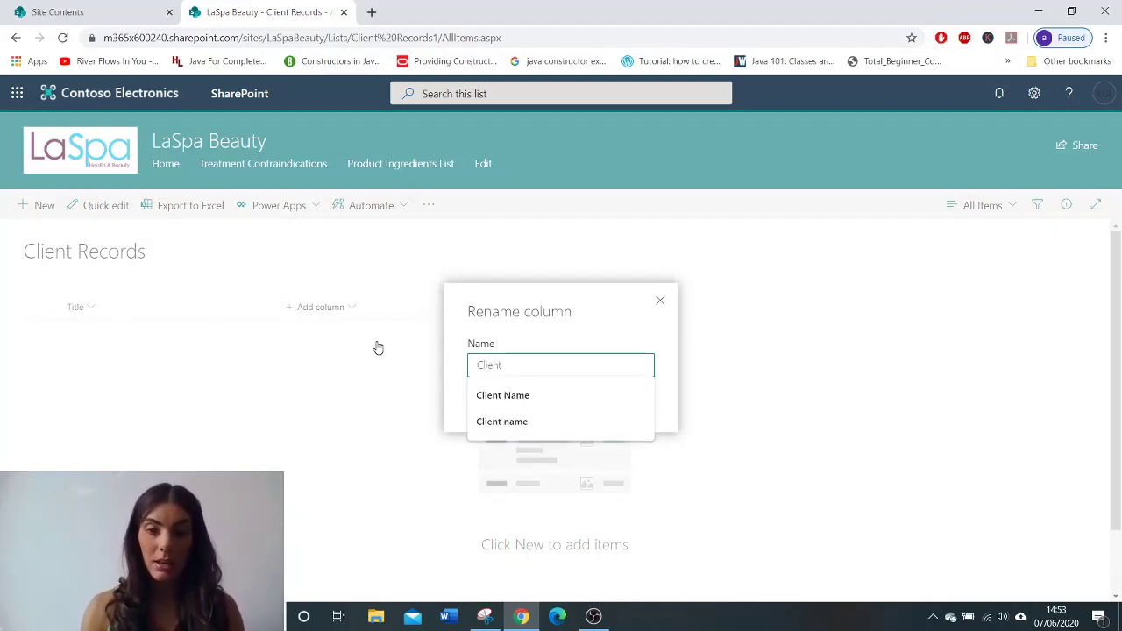
key(Down)
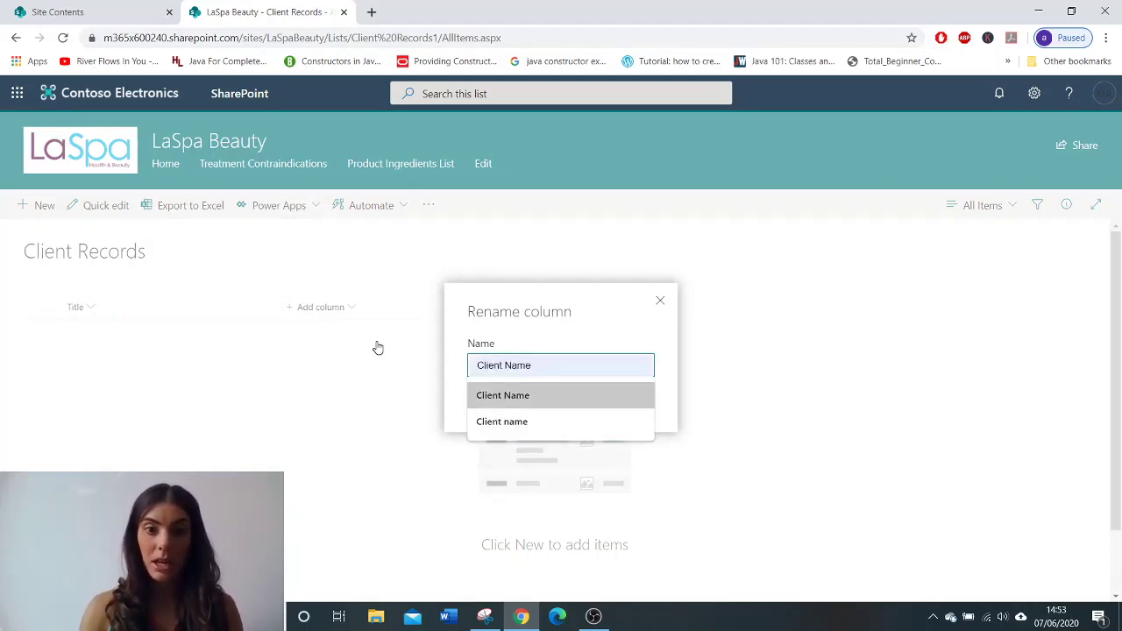
key(Return)
click(551, 406)
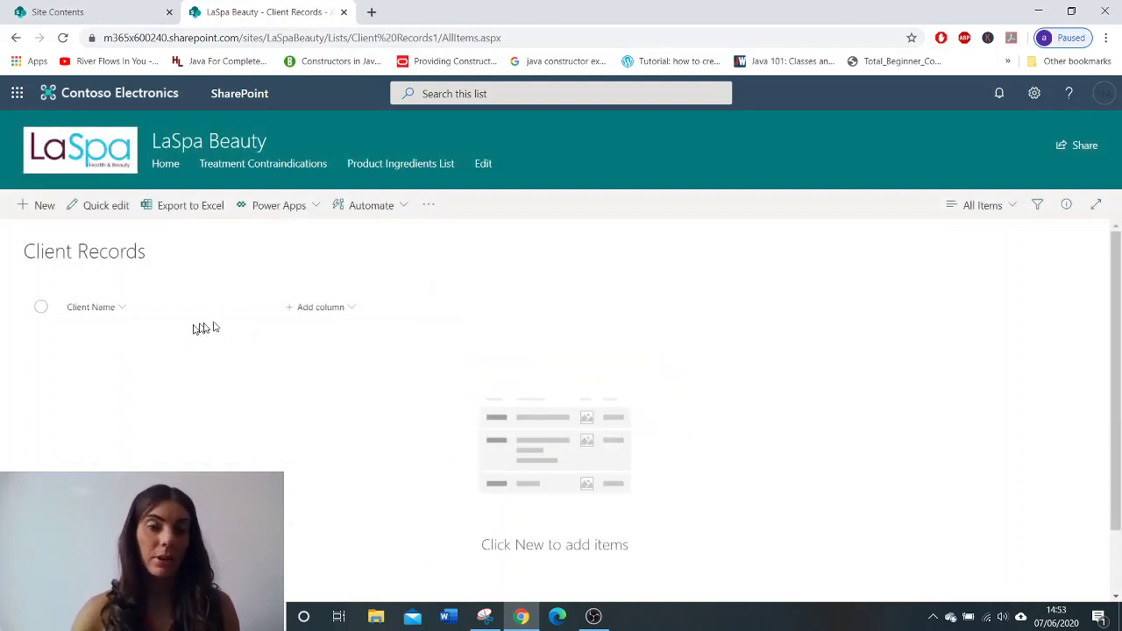
- Add a single line of text column 'Home Address' described as 'Client home address'
click(349, 314)
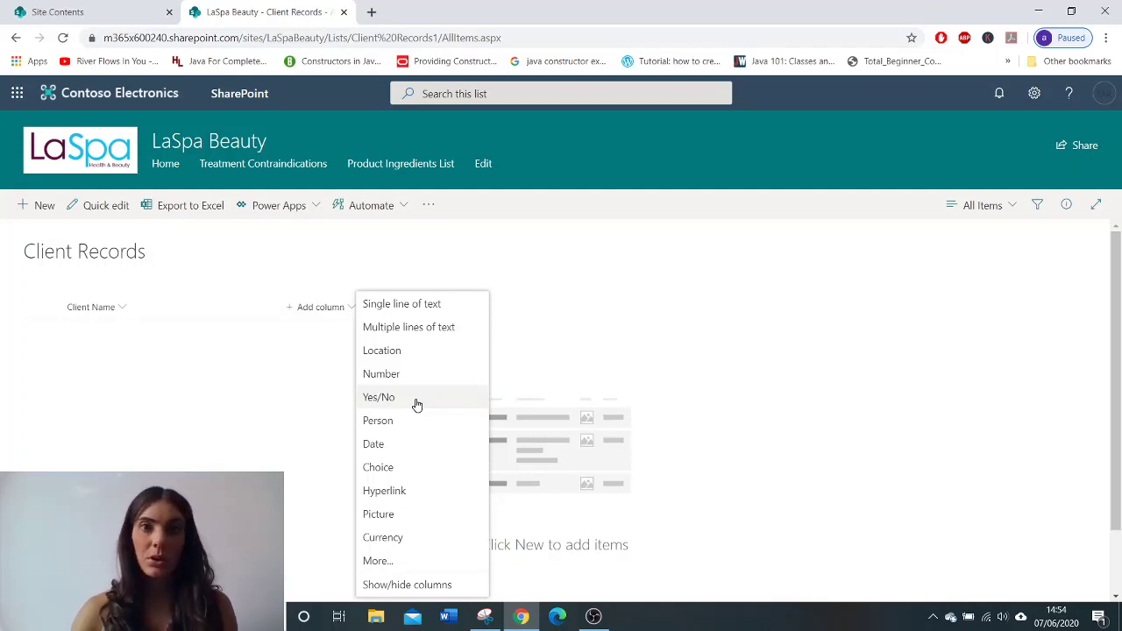
click(439, 307)
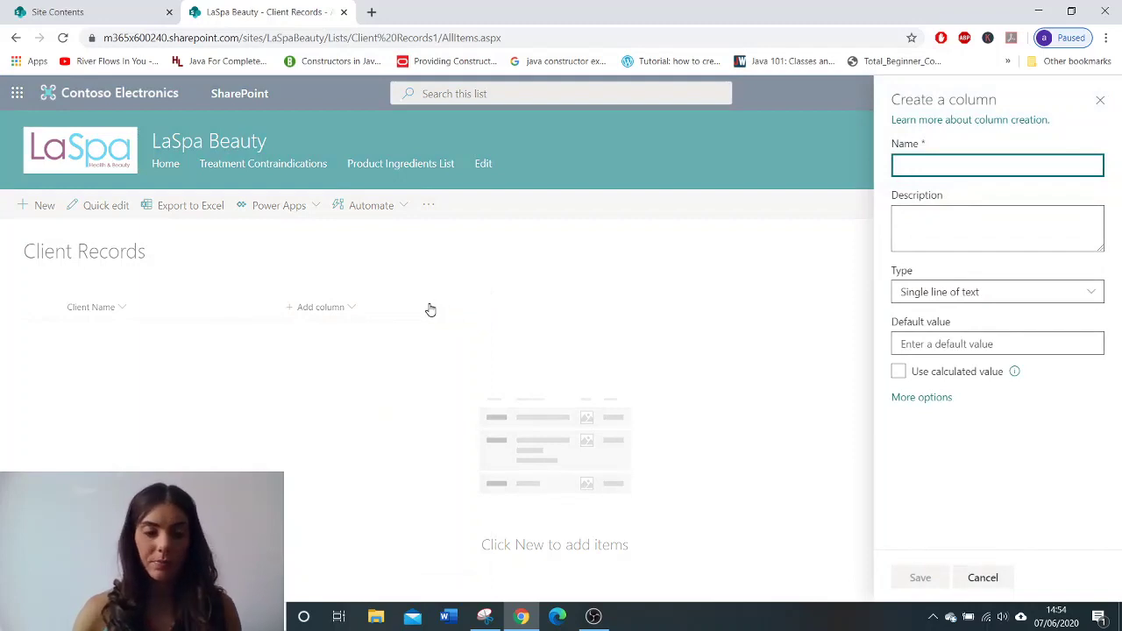
text(Home Address)
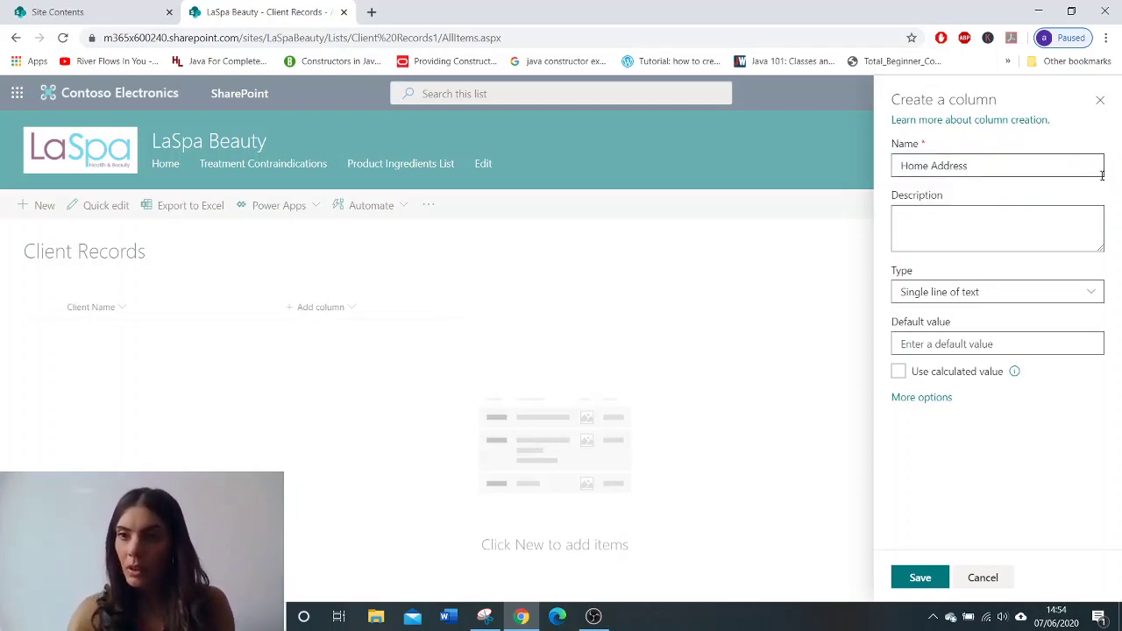
click(1034, 222)
click(1032, 227)
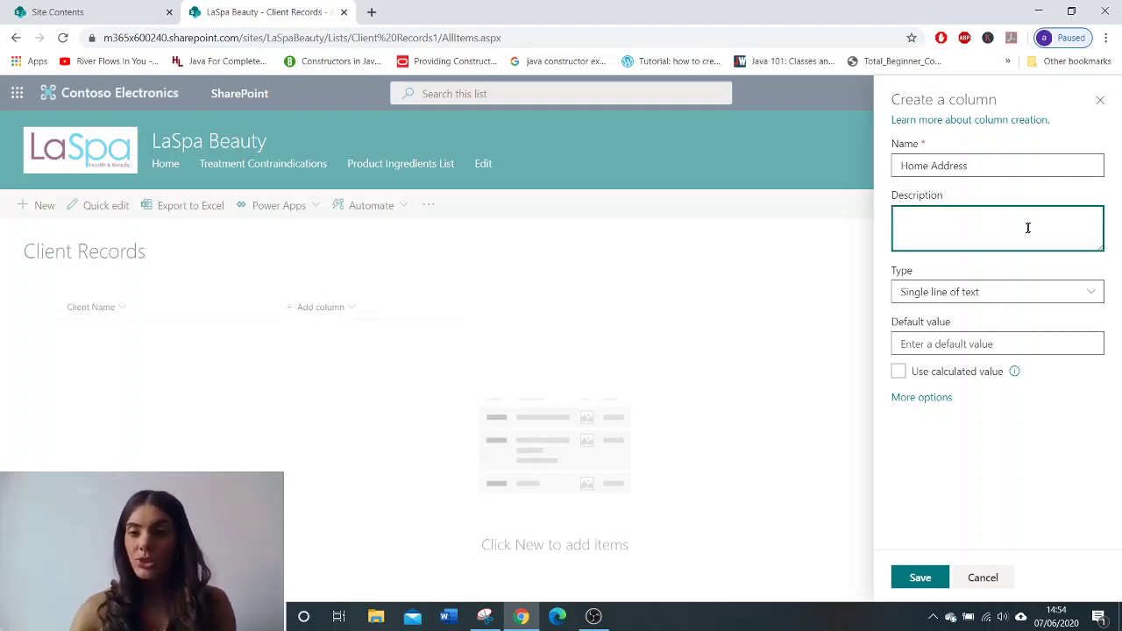
text(Client)
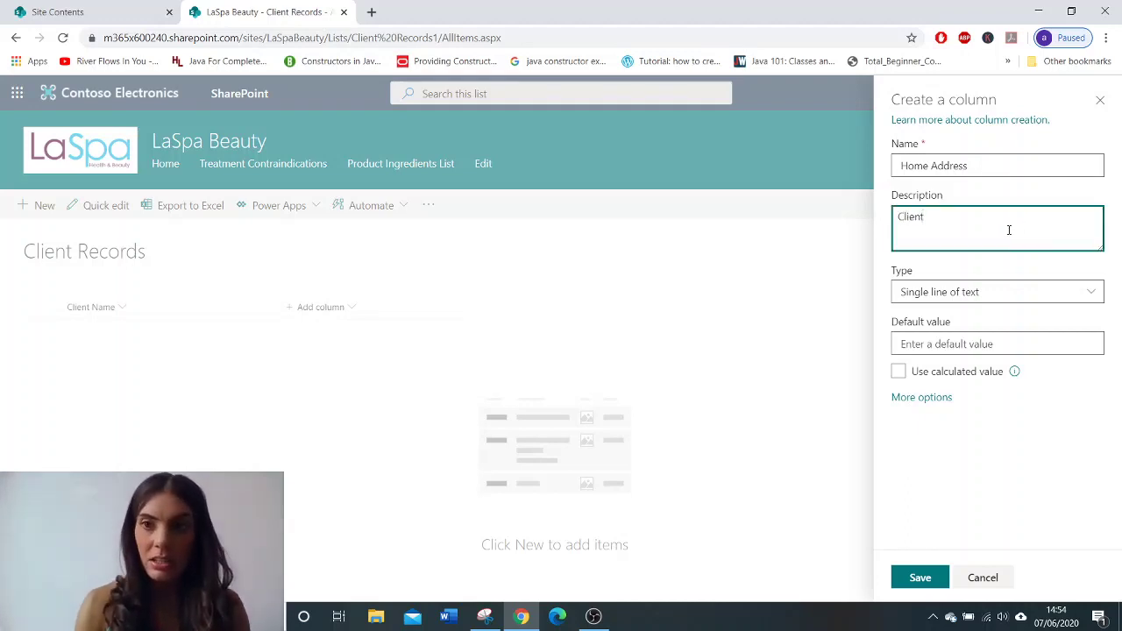
text( g)
key(BackSpace)
text(home address)
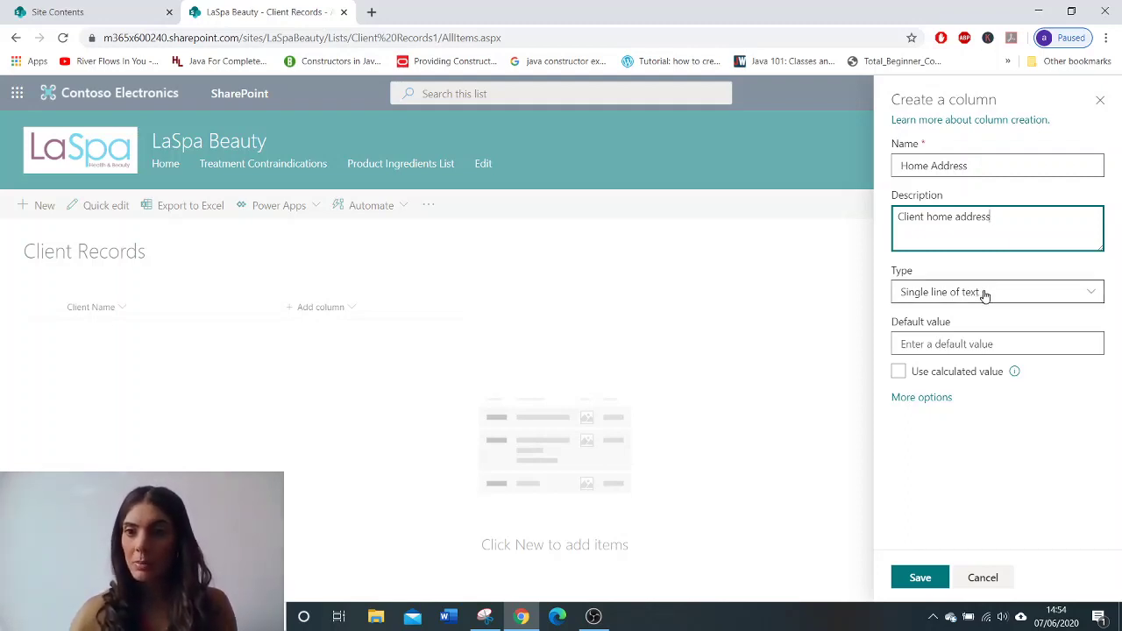
- Keep the 255-character limit, leave the column optional, and save it
click(936, 400)
scroll(1031, 387, down, 1)
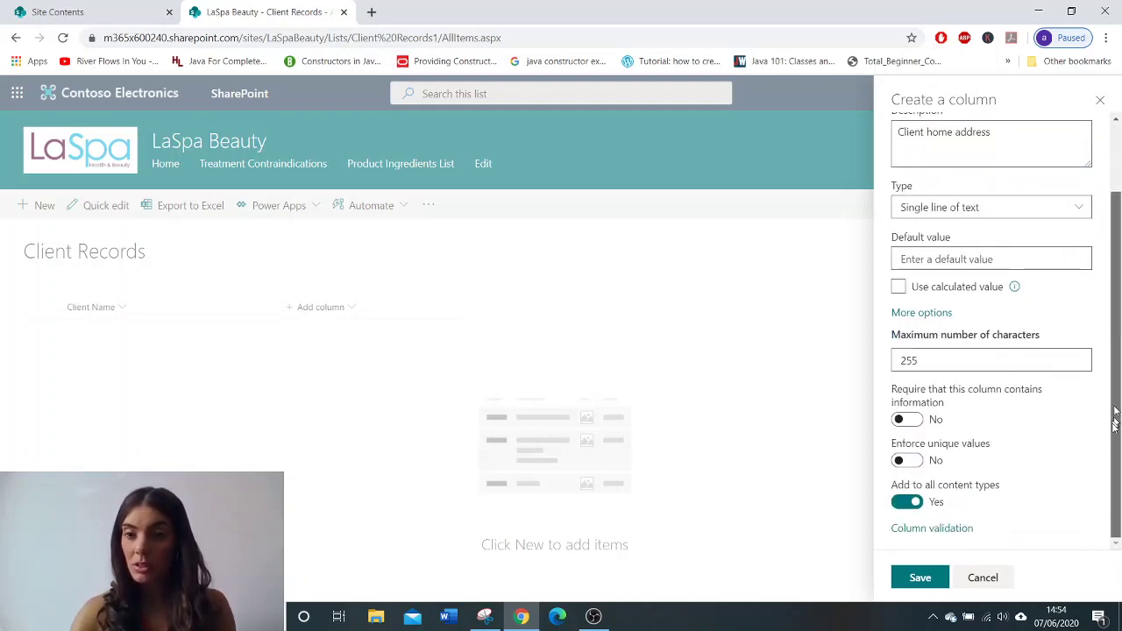
drag(927, 359, 885, 367)
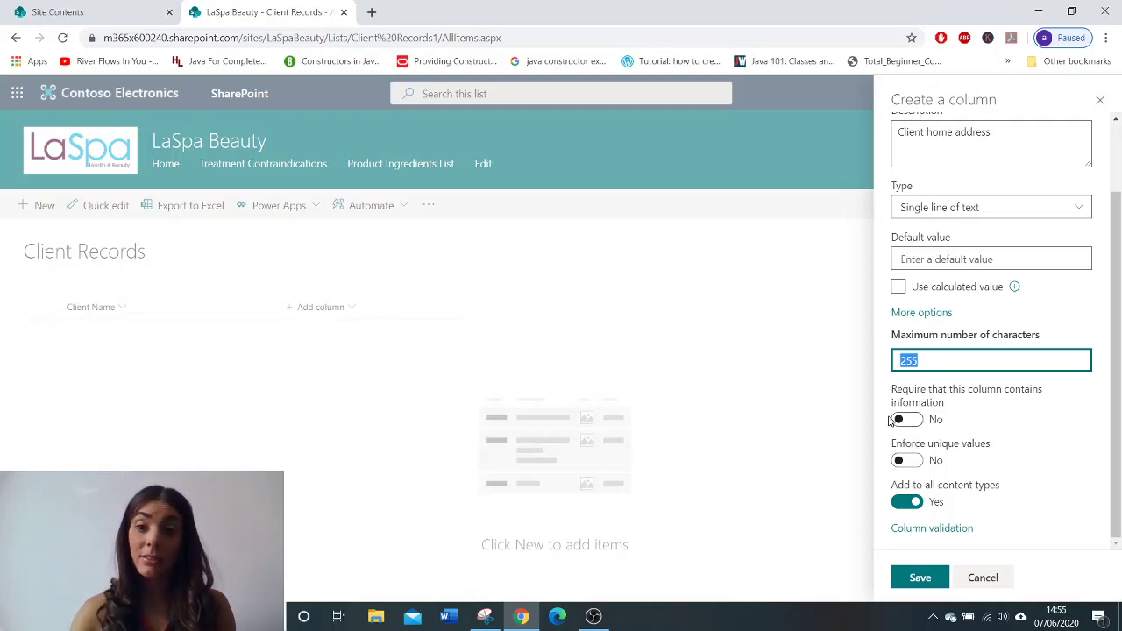
click(923, 427)
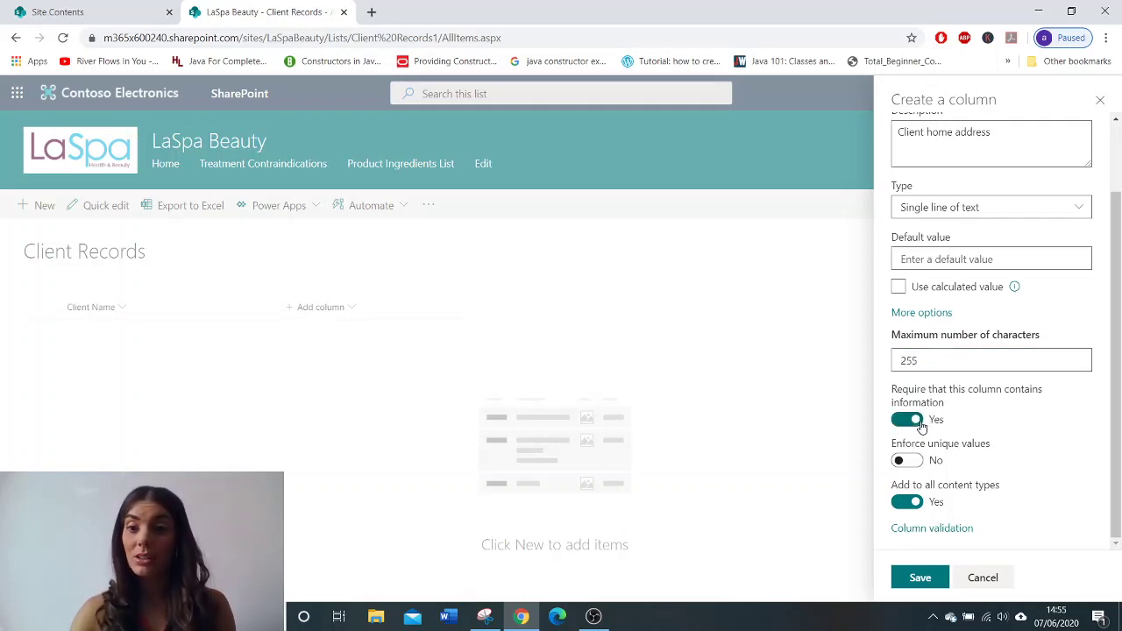
click(900, 424)
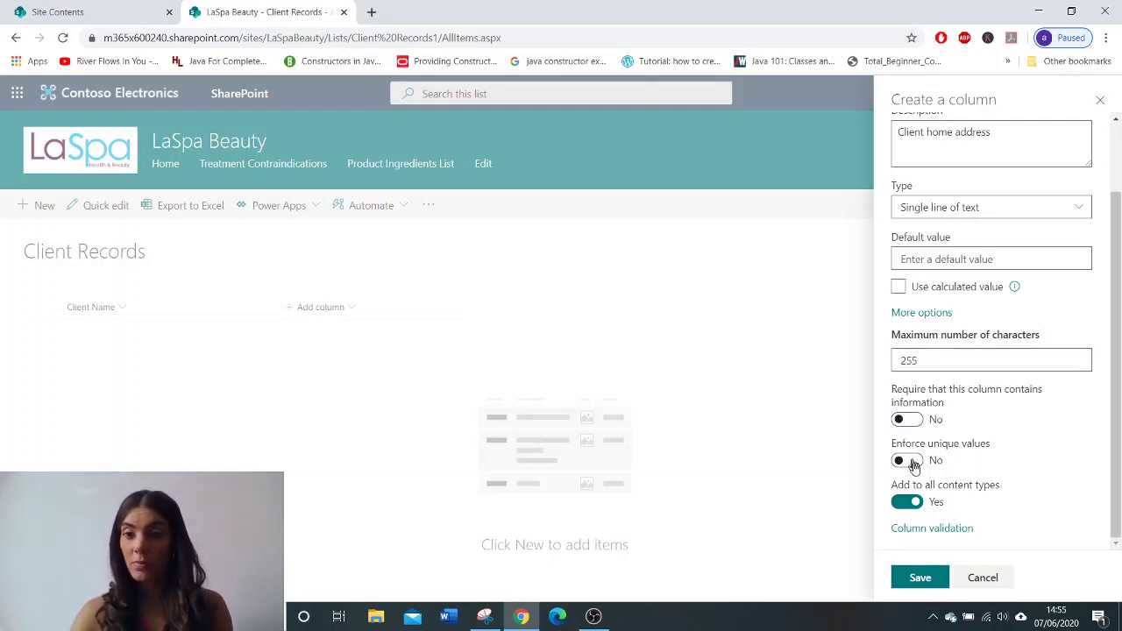
click(916, 584)
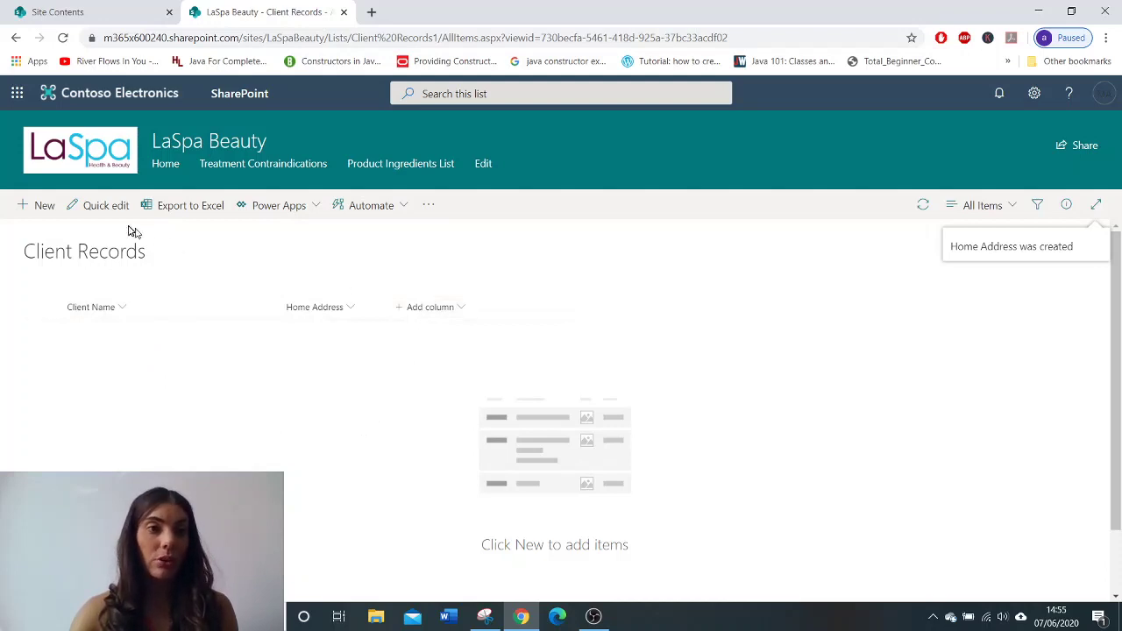
- In Quick edit, add a date and time column 'Date of Birth', then exit the grid
click(106, 205)
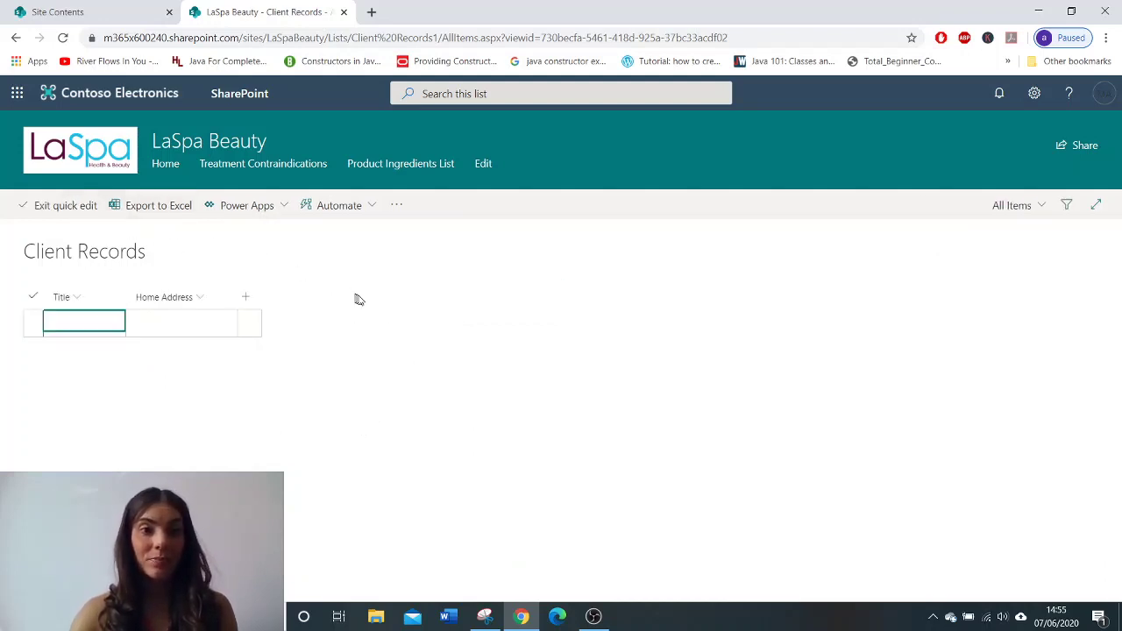
click(249, 303)
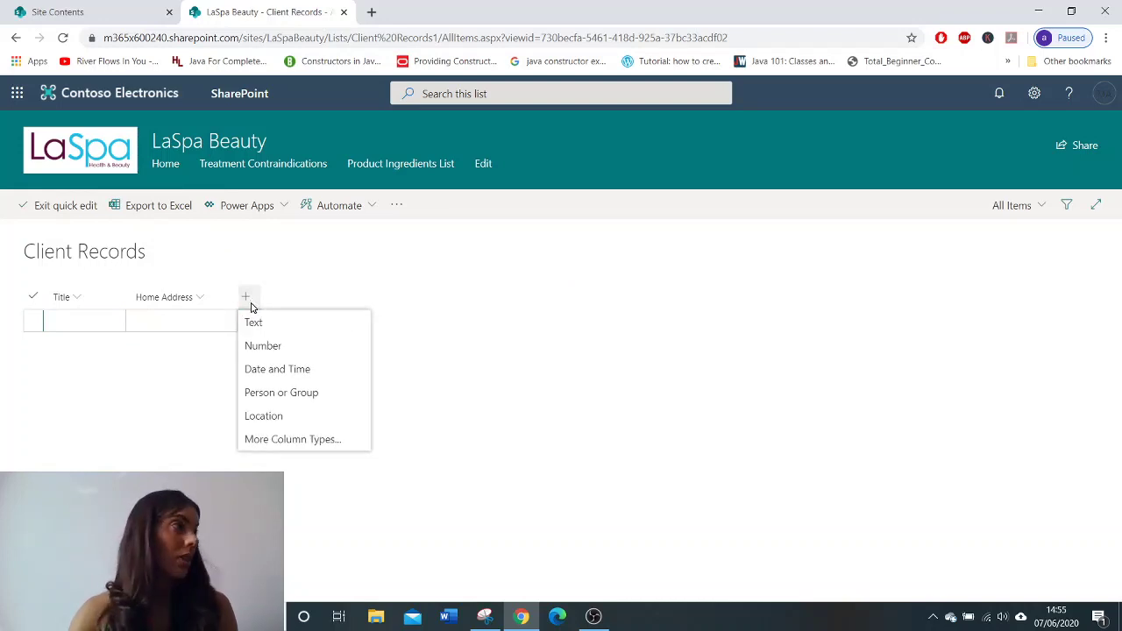
click(273, 369)
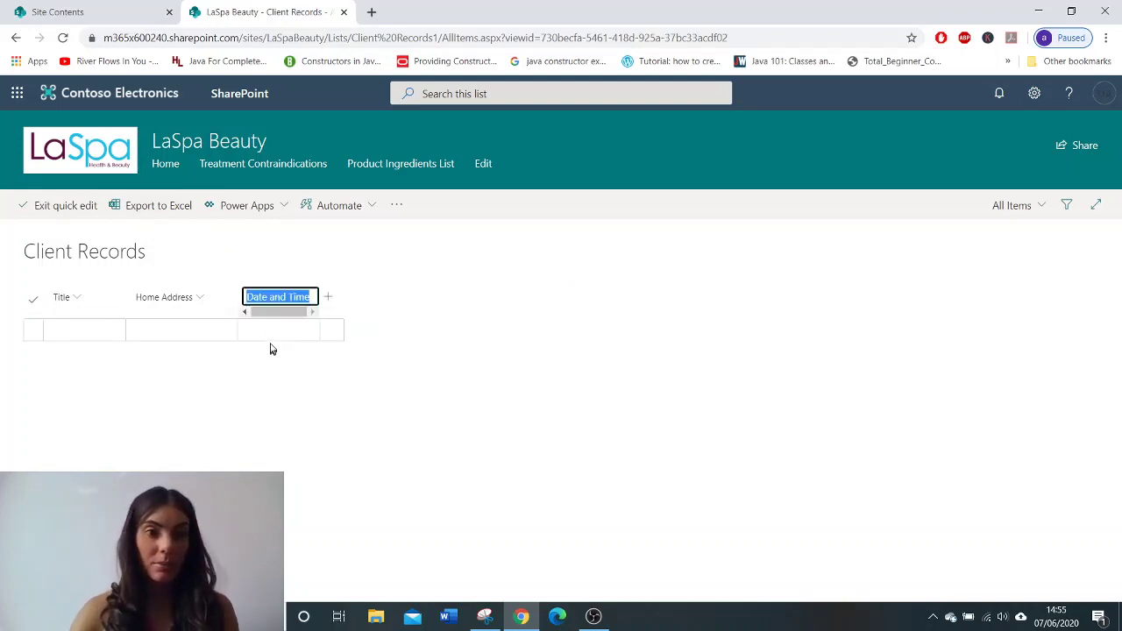
text(Date)
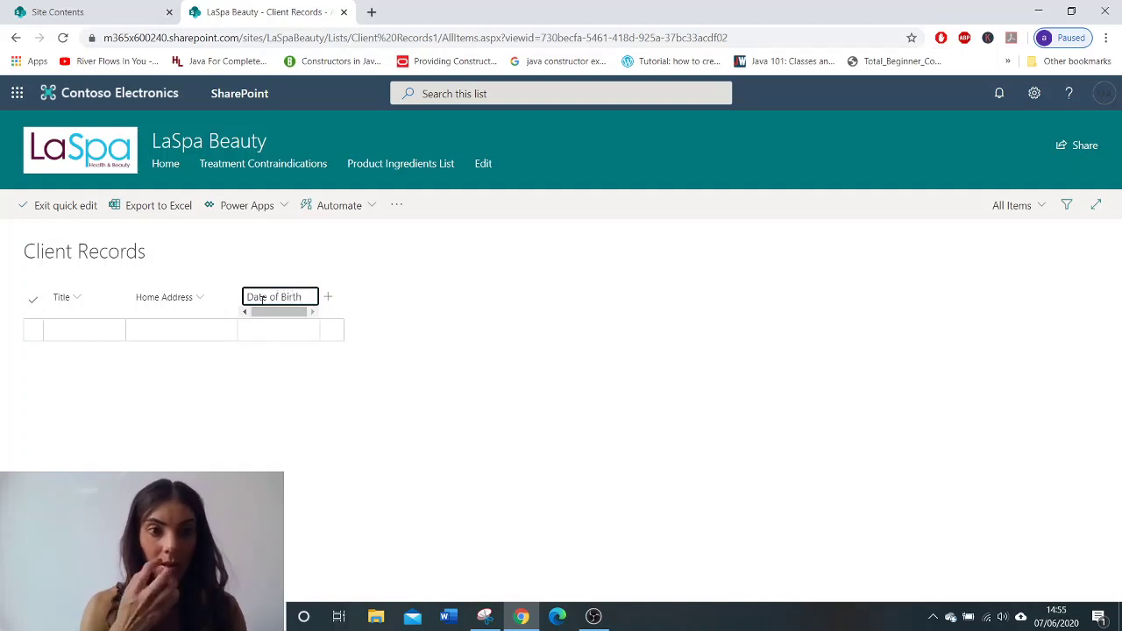
click(52, 212)
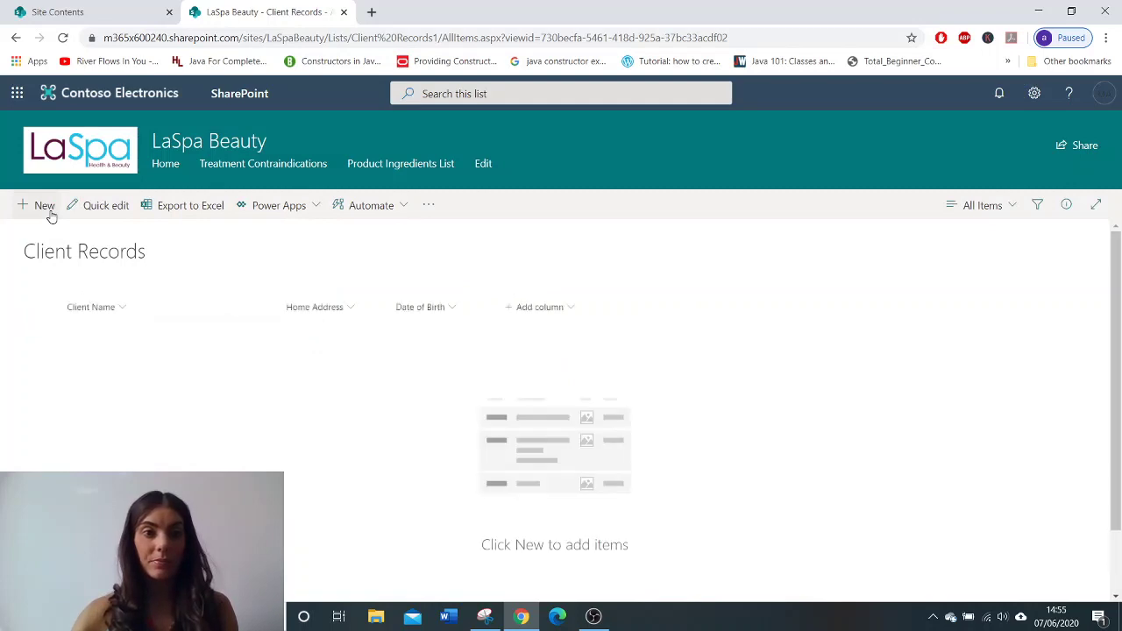
- Add a Yes/No column 'Contra Indications to Treatment' asking whether the client has contra indications
click(547, 314)
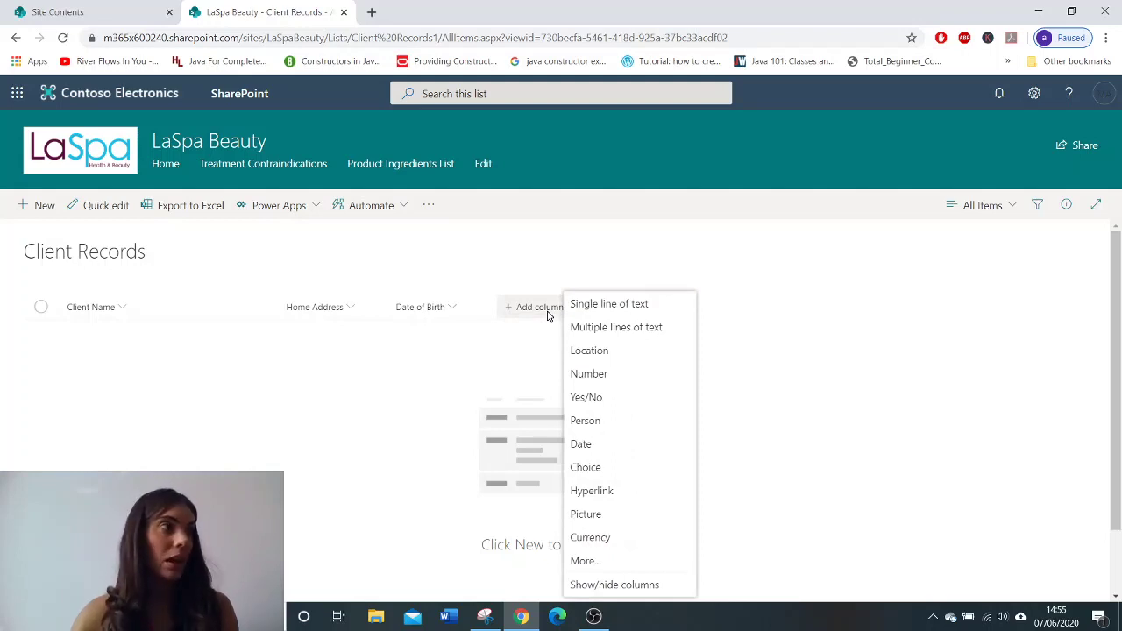
click(594, 404)
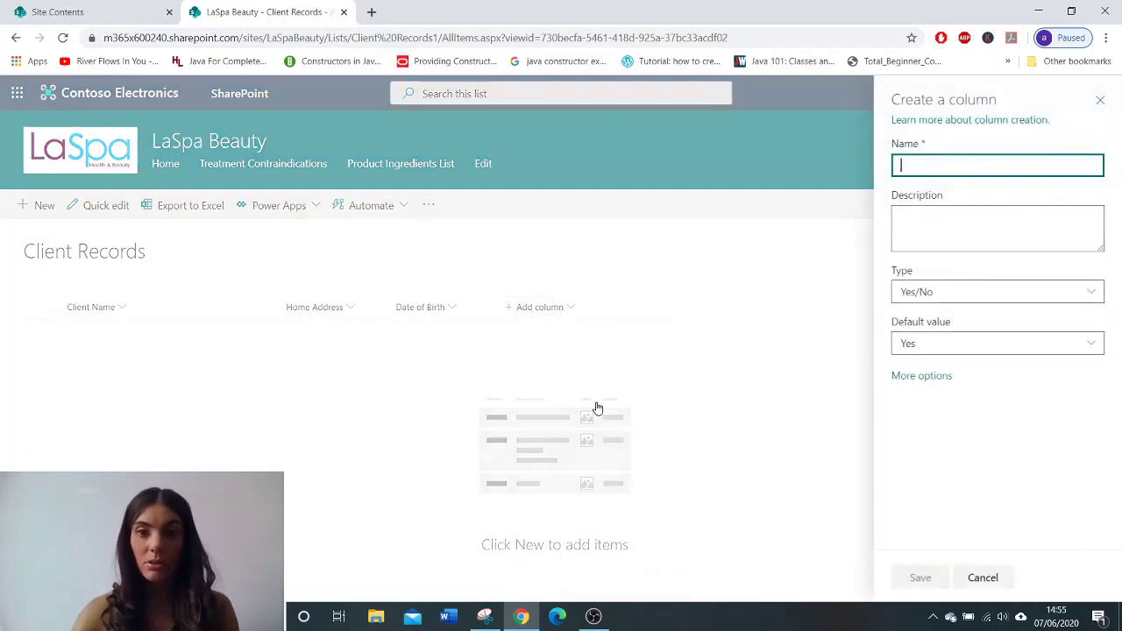
text(Contra Indications to)
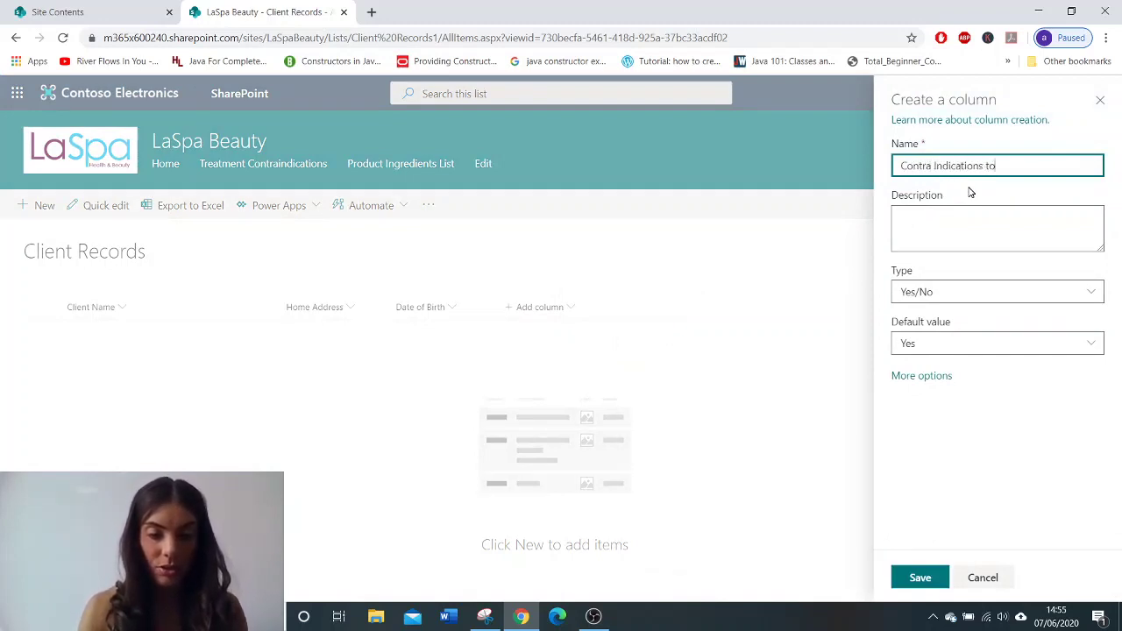
text( Treatme)
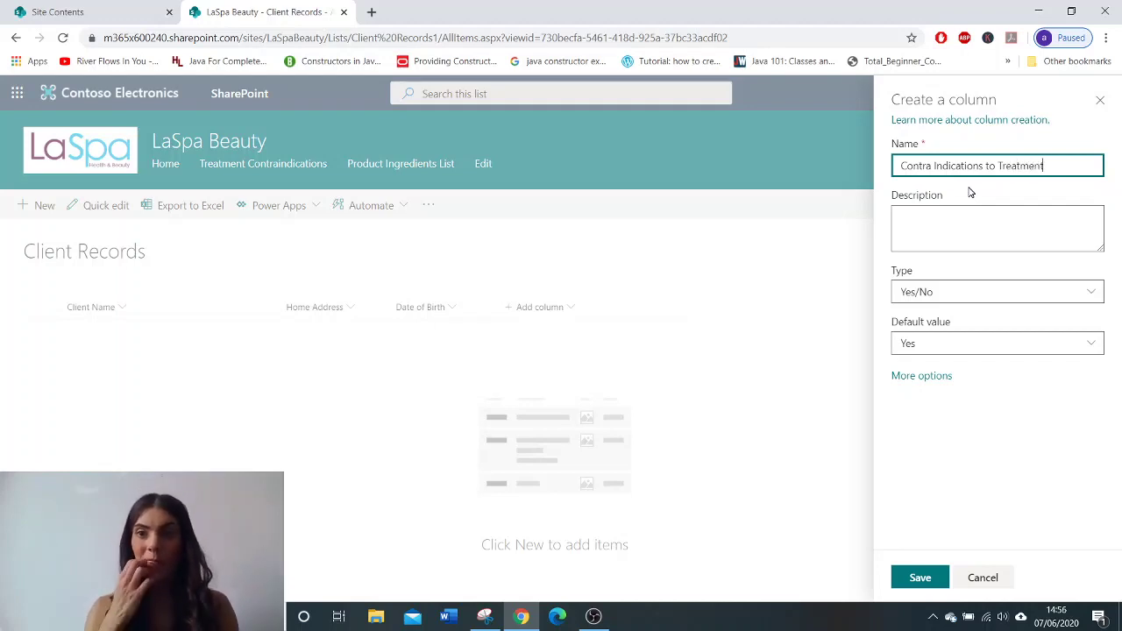
text(nt)
click(979, 221)
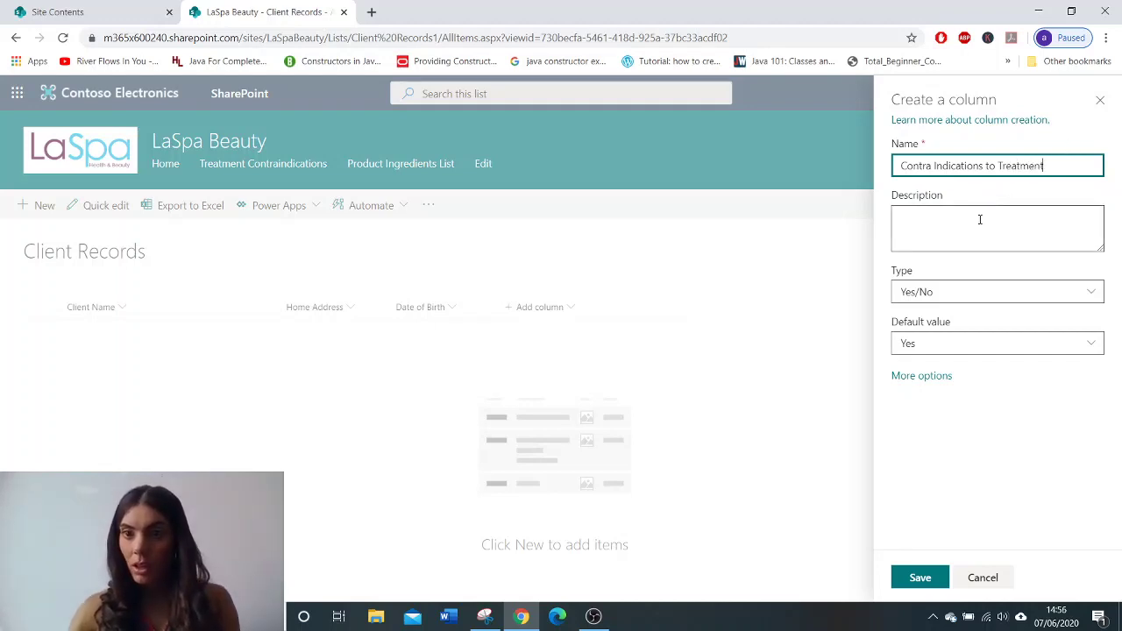
text(Does th)
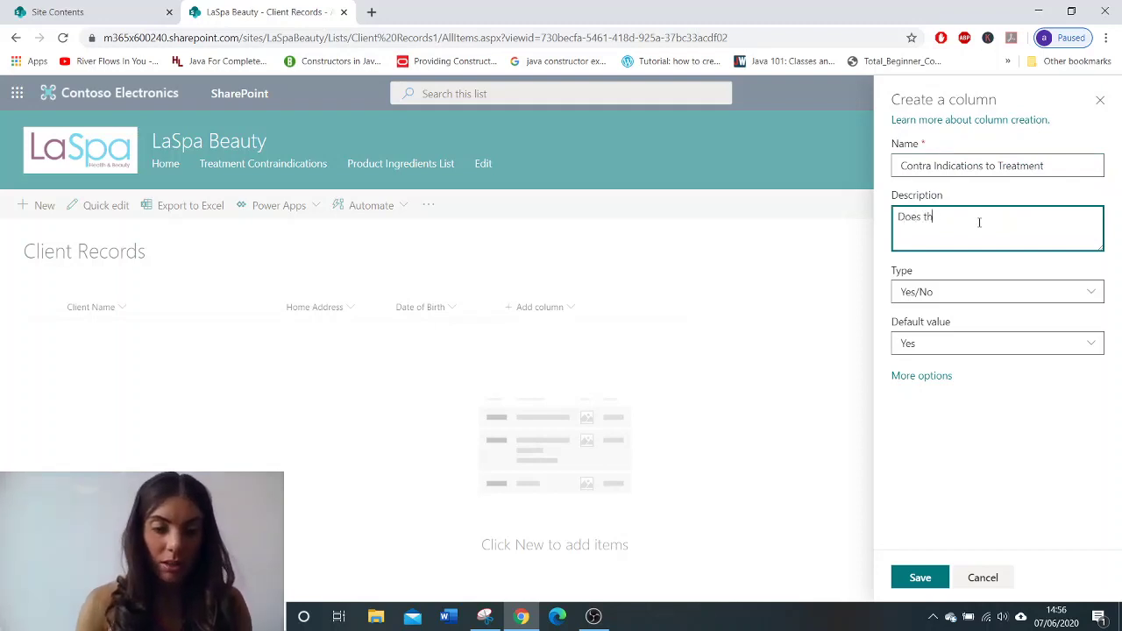
text(e Client have any contra)
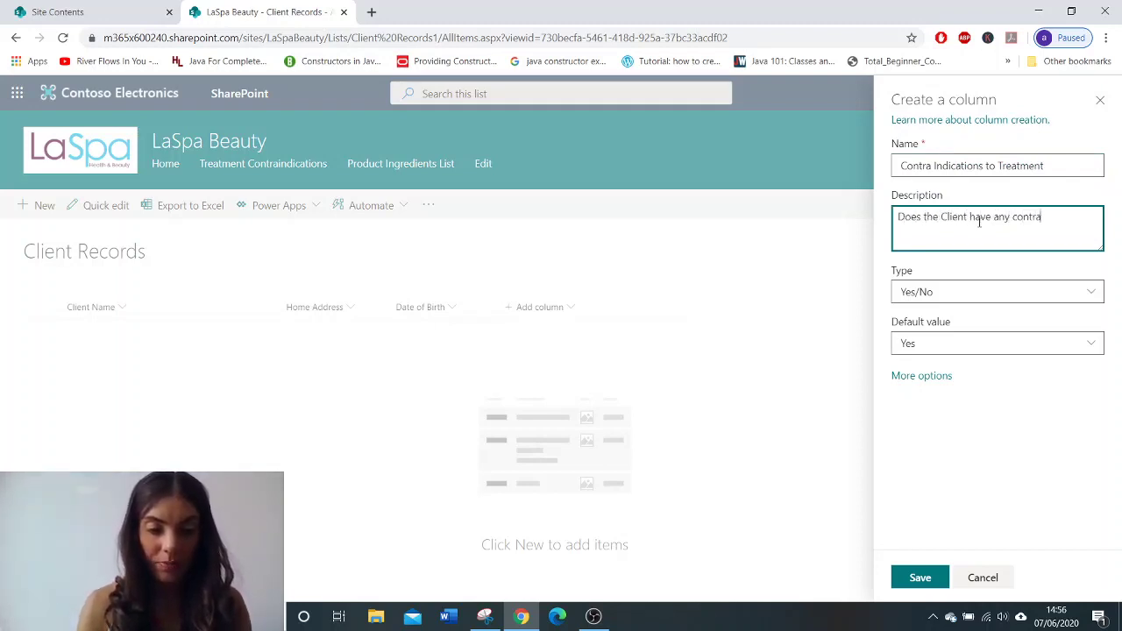
text( Indications?)
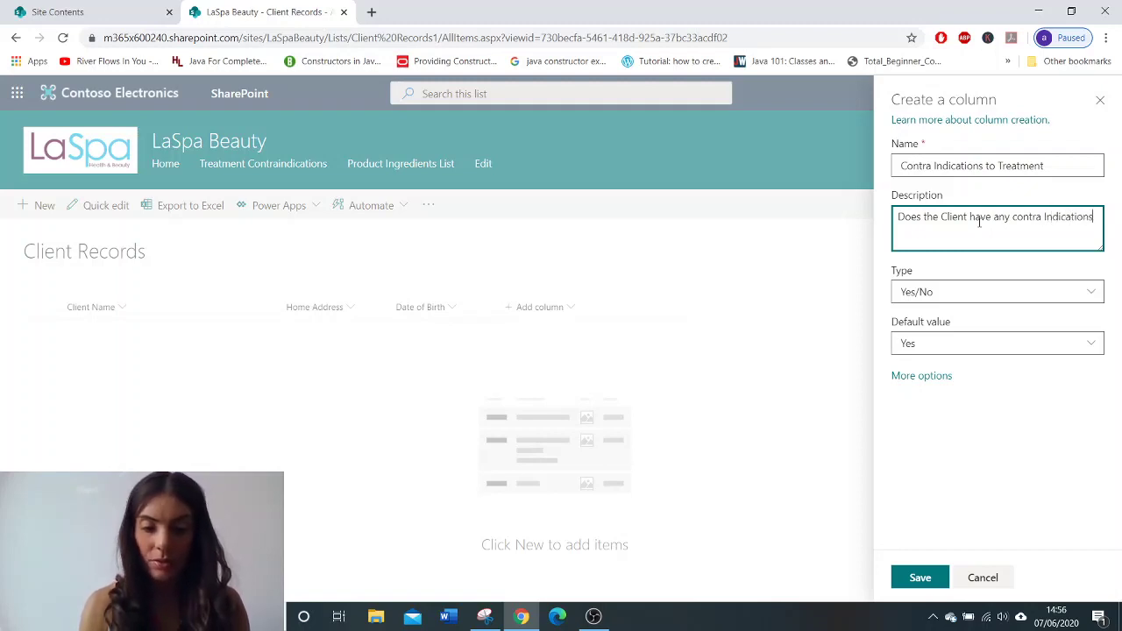
- Keep Yes as its default, make it require information, and save it
click(966, 348)
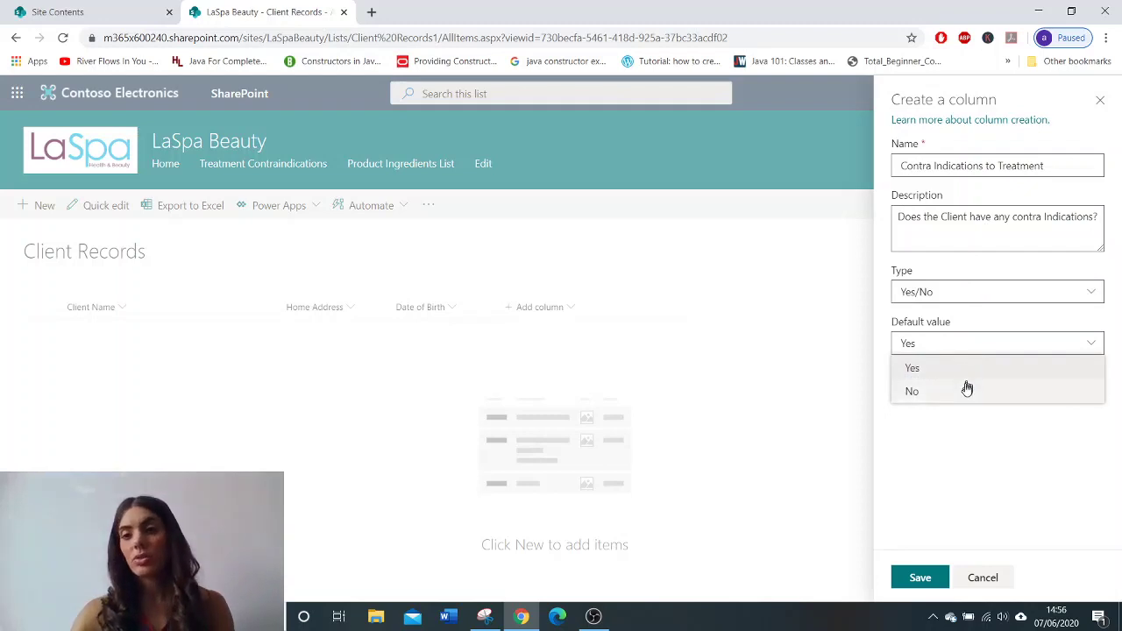
click(966, 375)
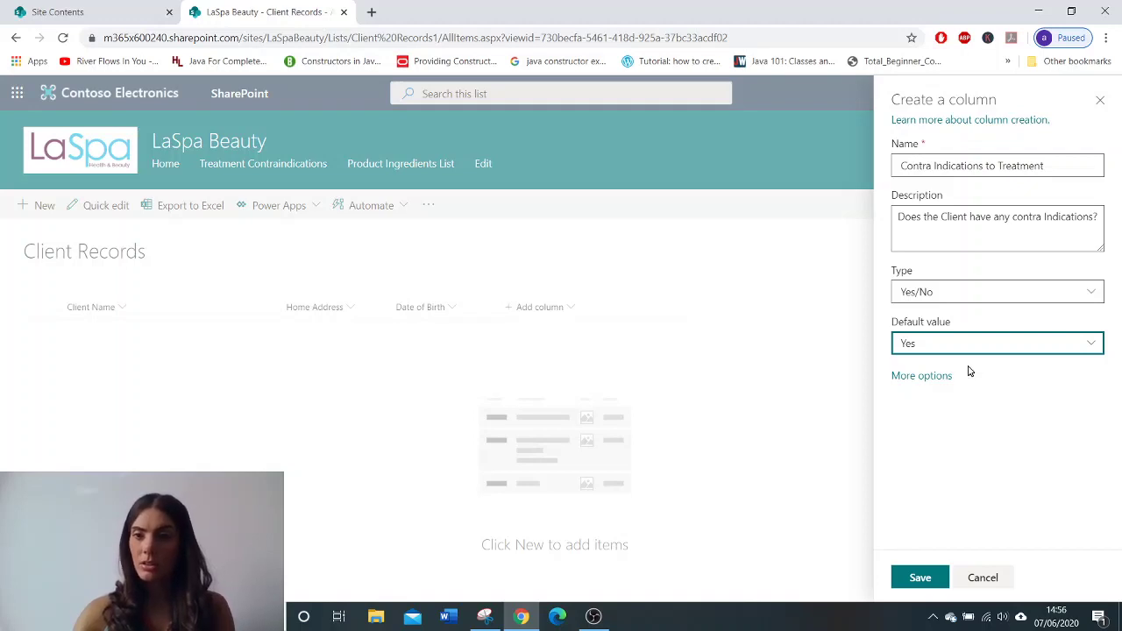
click(934, 377)
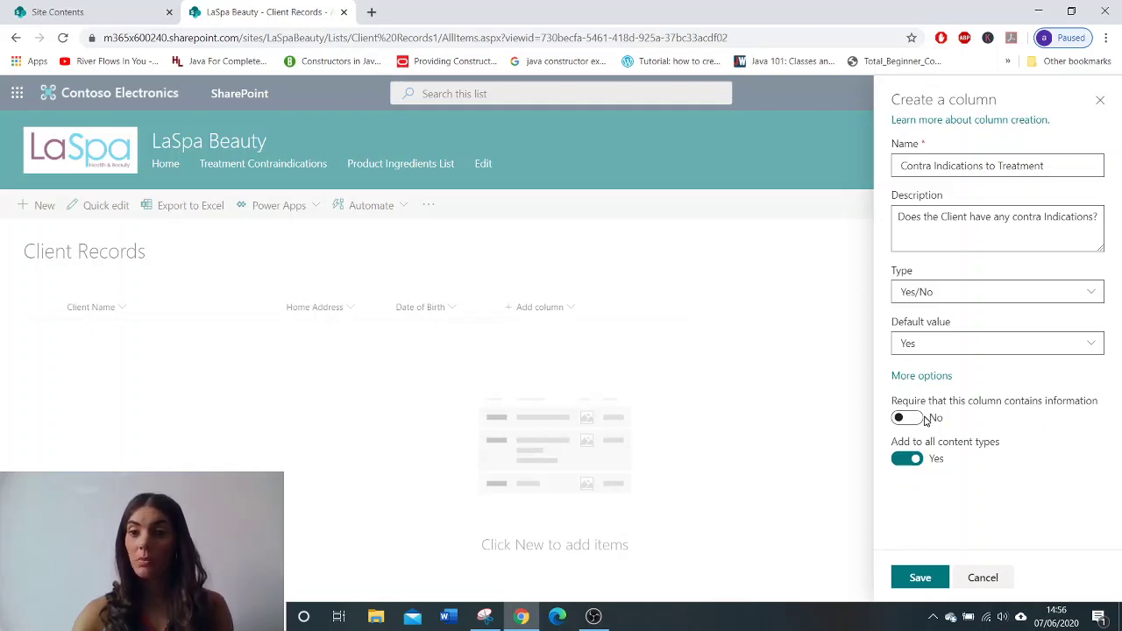
click(918, 421)
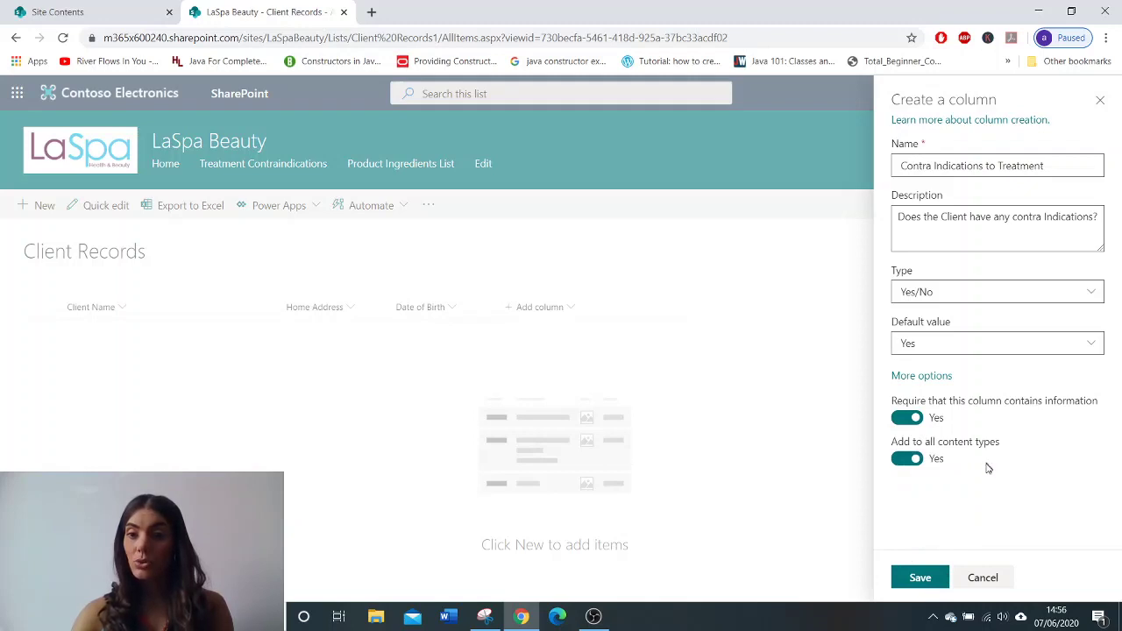
click(920, 577)
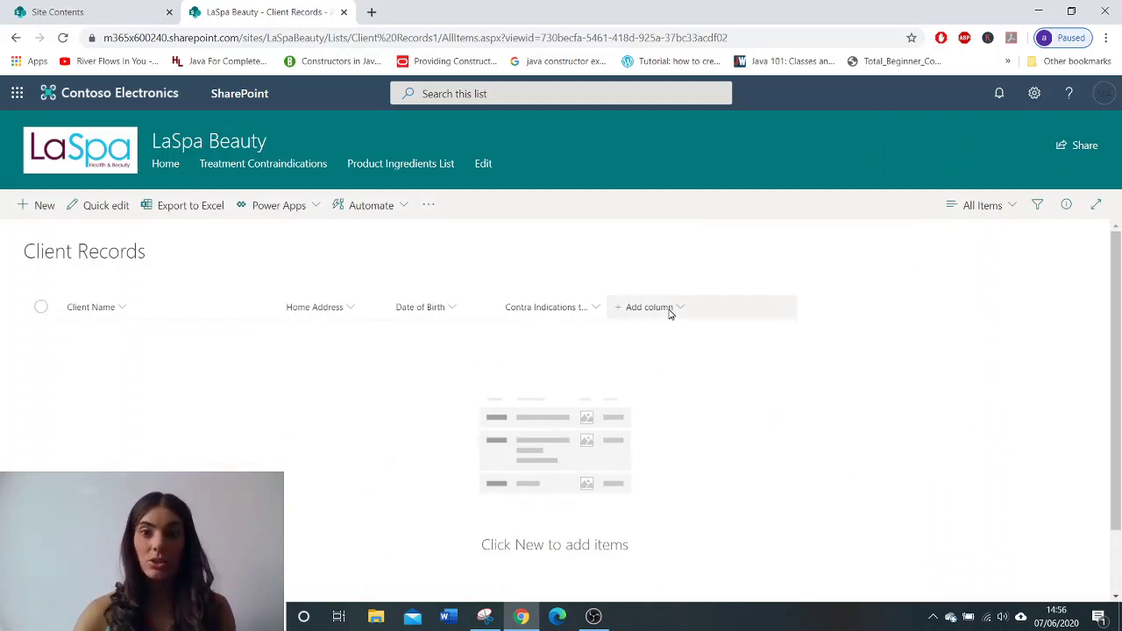
- Add a Person column named 'Therapist Name' and save it
click(669, 314)
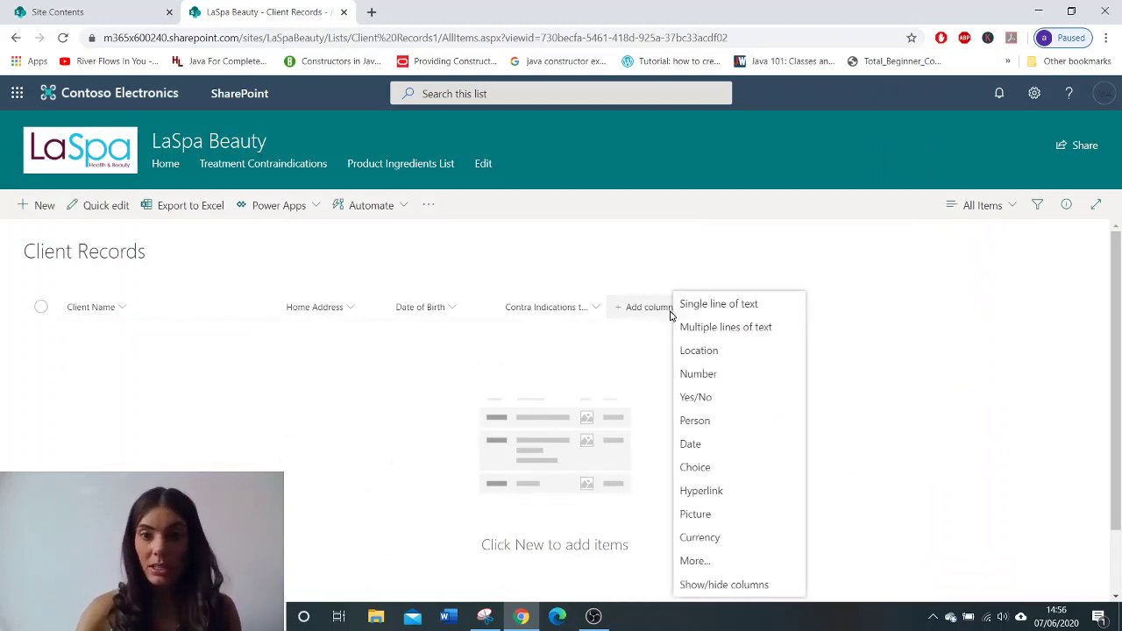
click(705, 430)
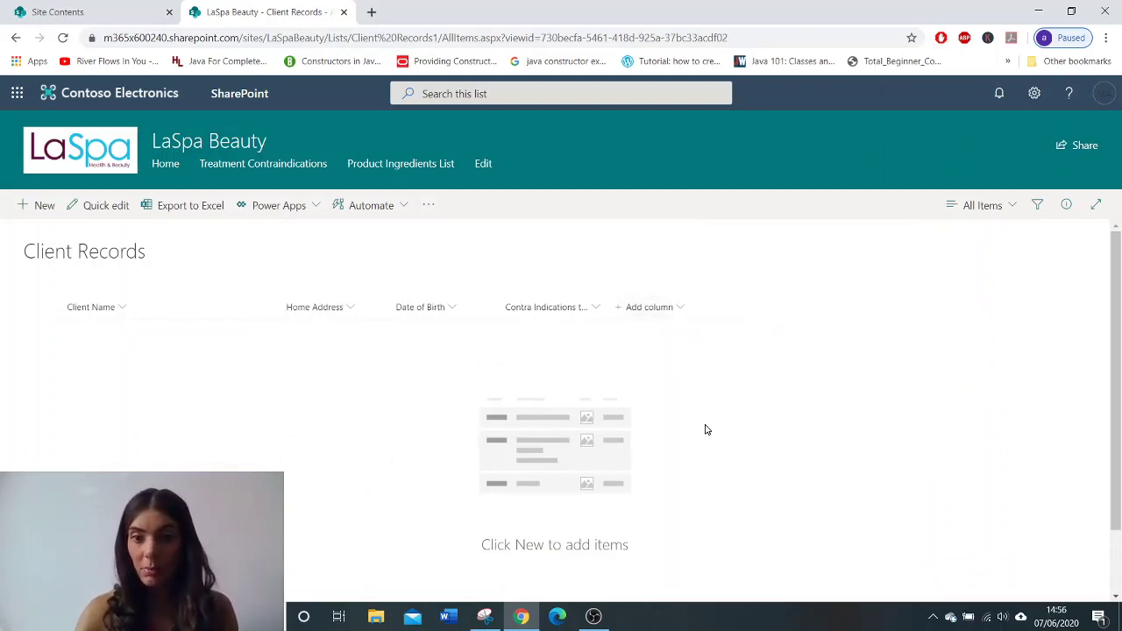
text(The)
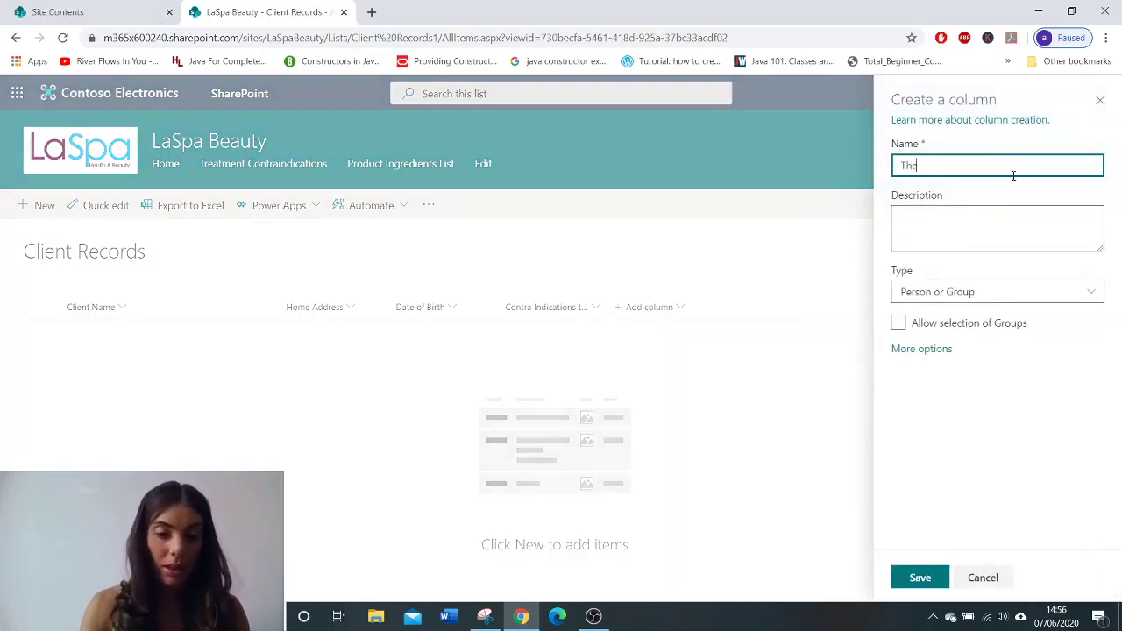
text(rapist)
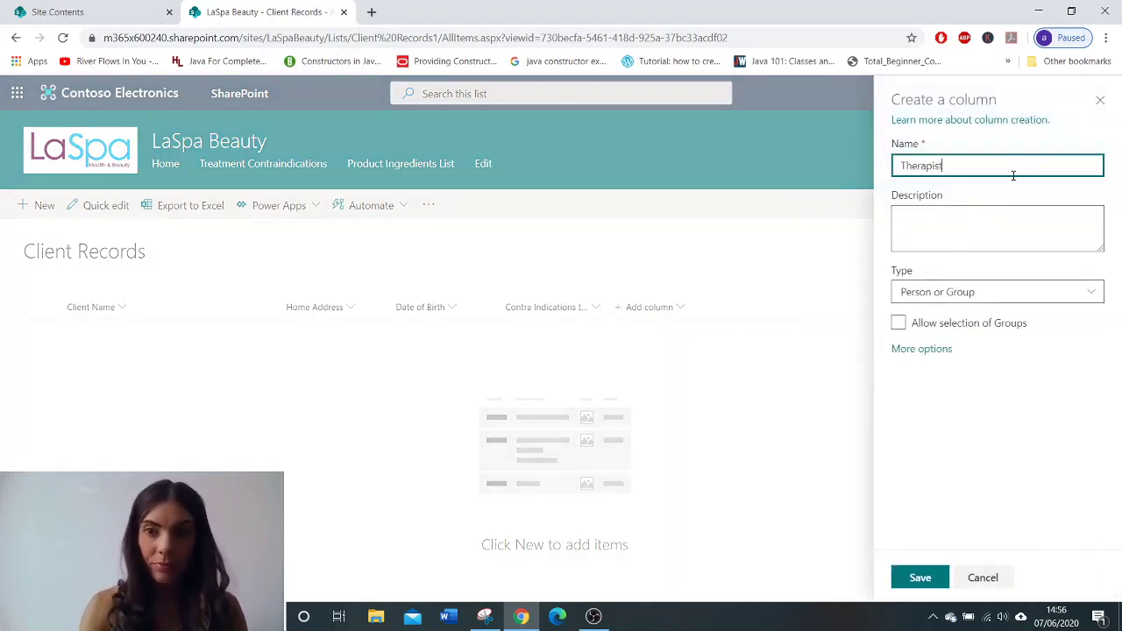
text( Name)
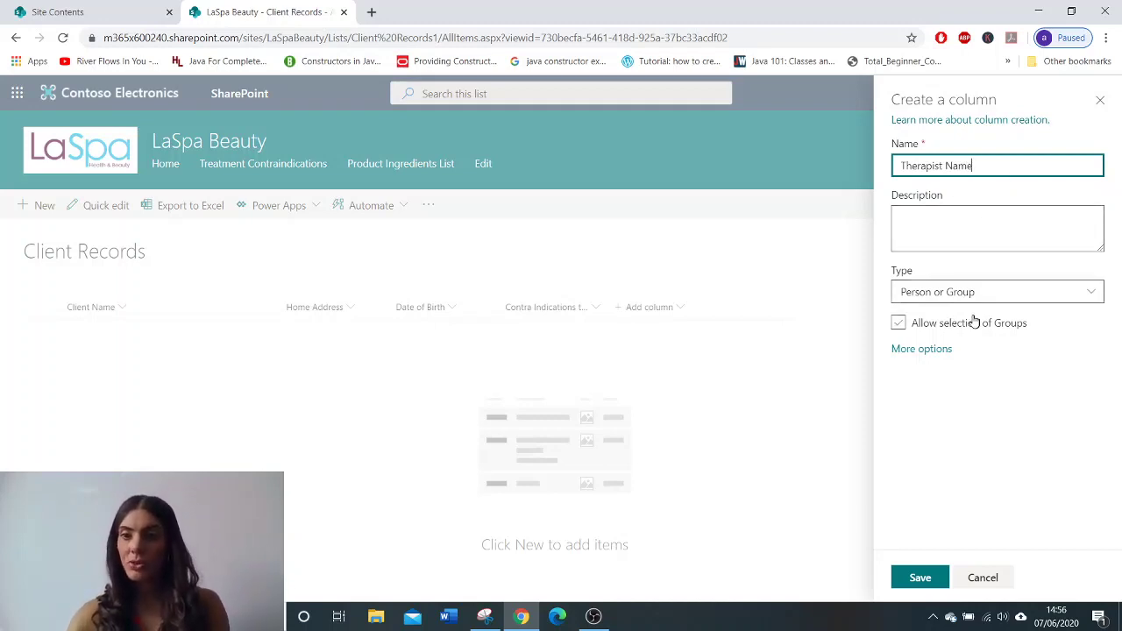
click(945, 354)
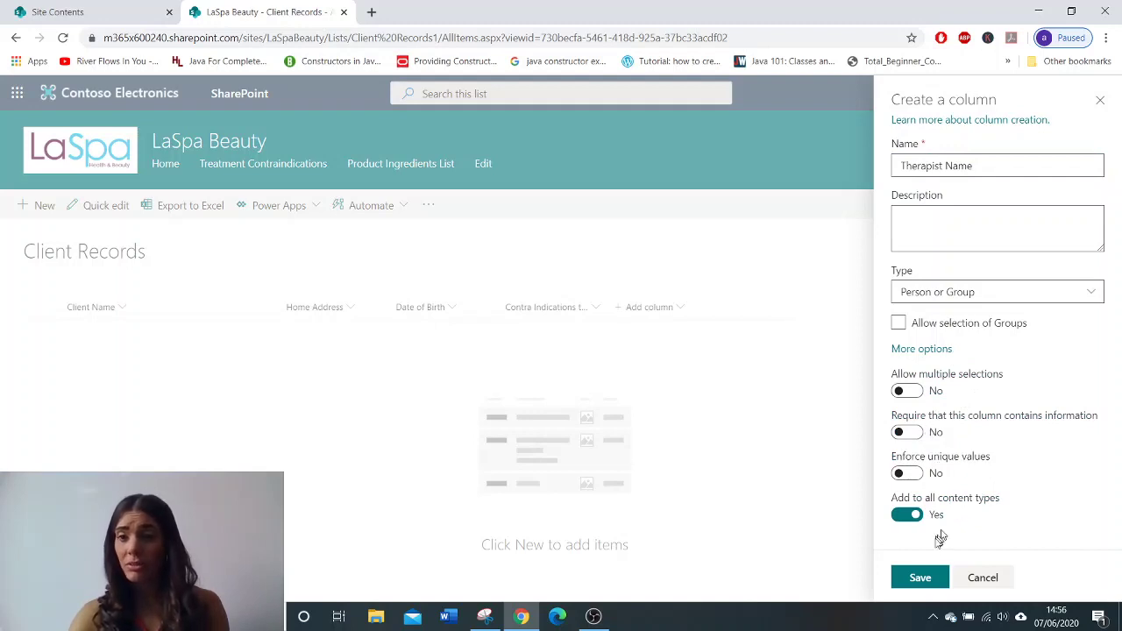
click(919, 578)
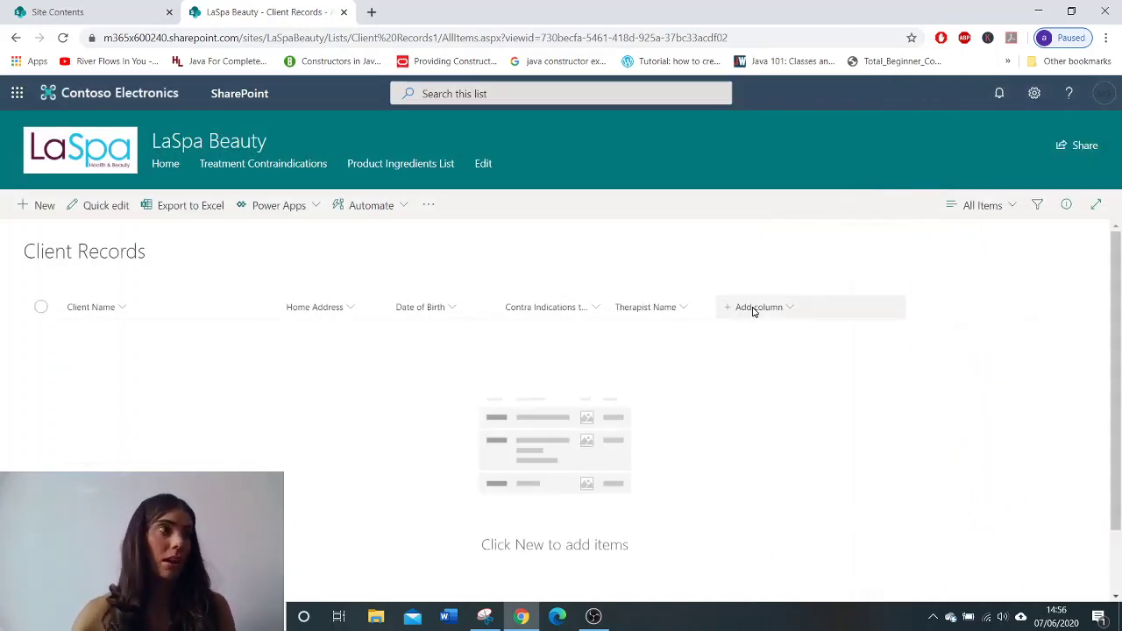
- Add a required date-only column named 'Consultation Form' and save it
click(752, 308)
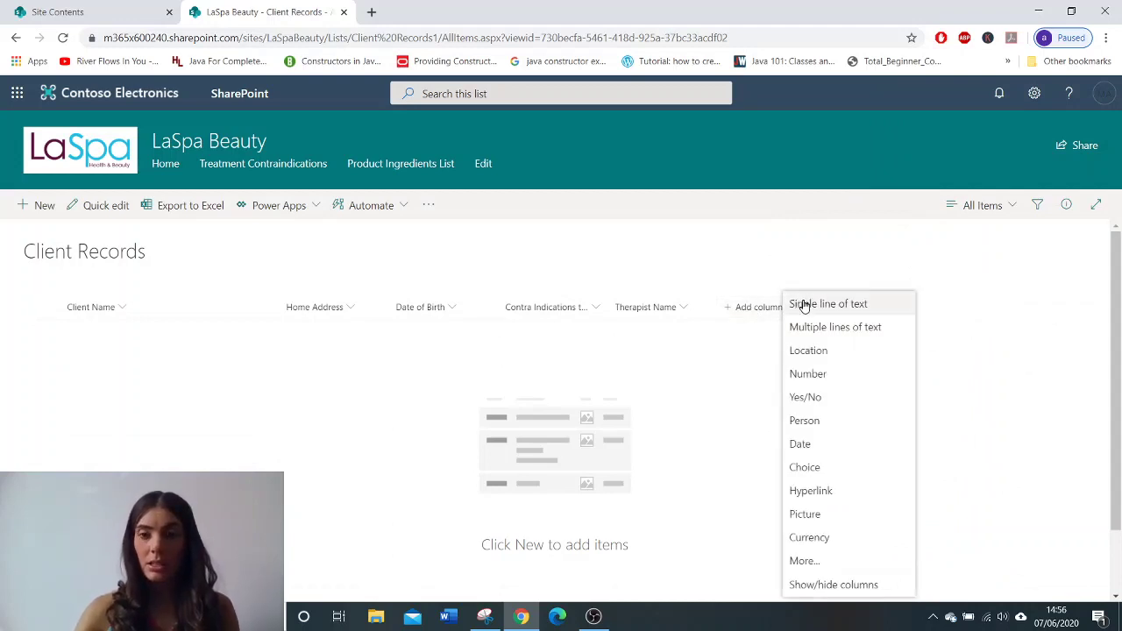
click(798, 446)
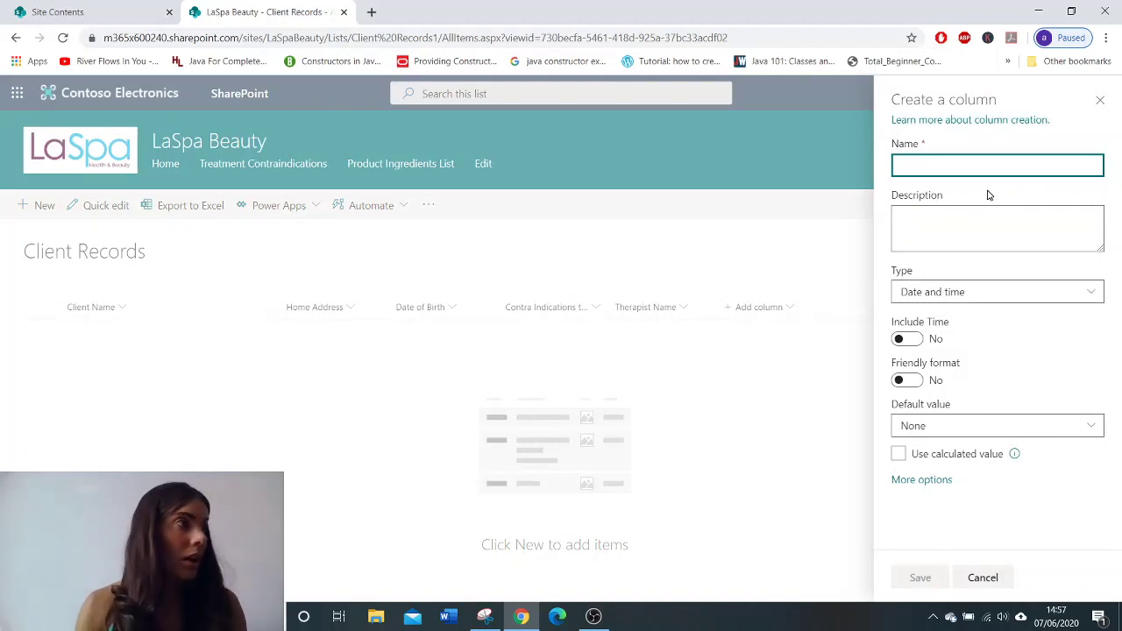
text(Con)
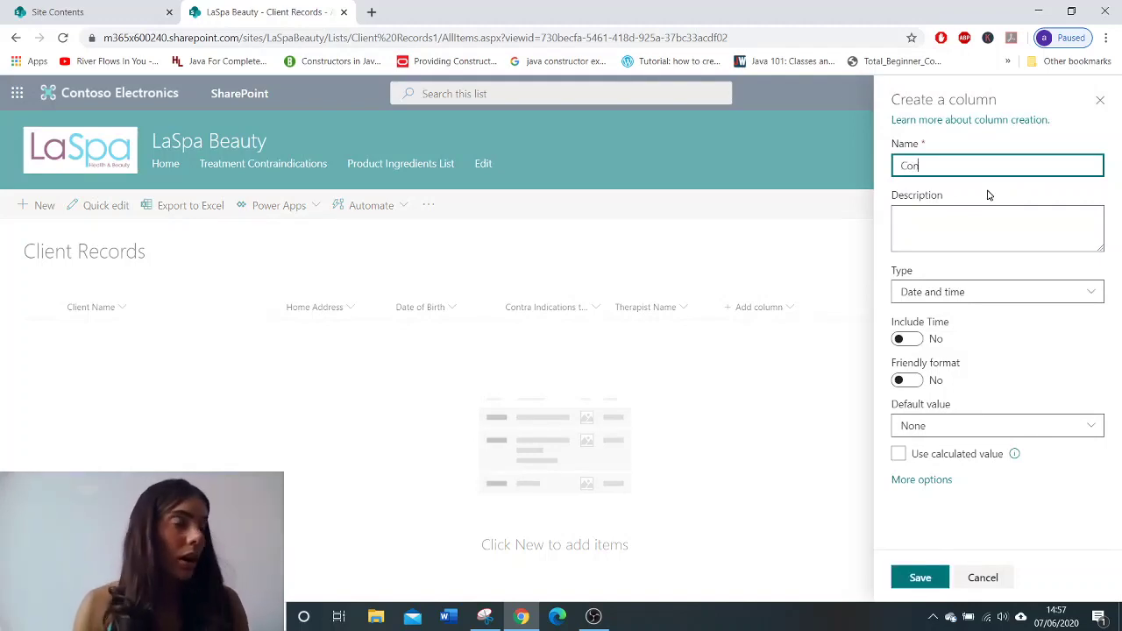
text(sultation Form Expiry)
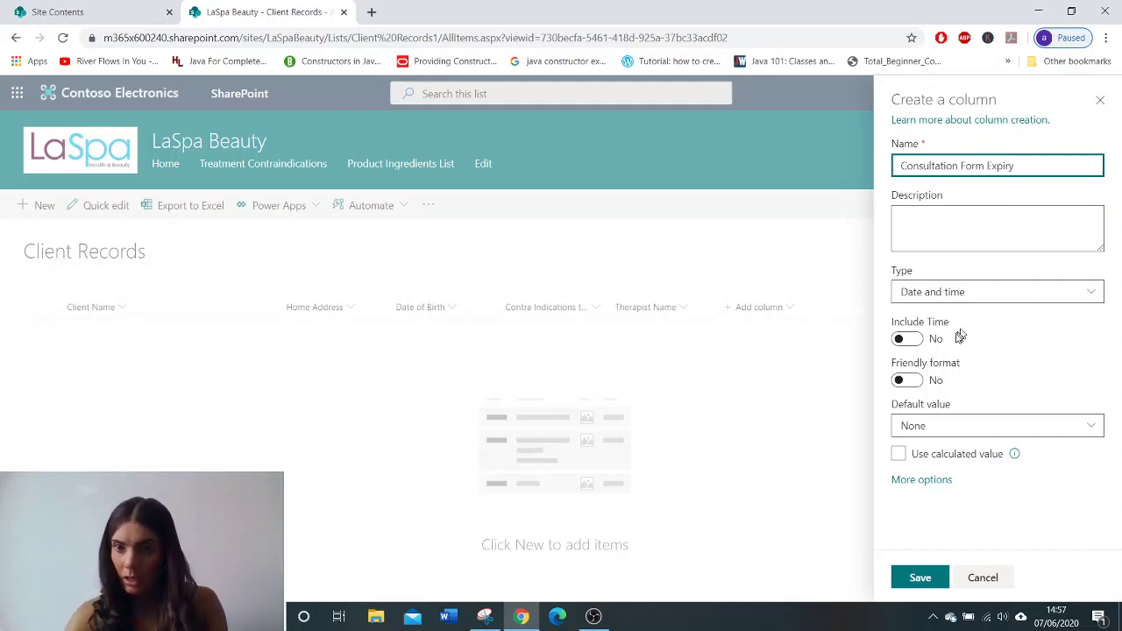
click(918, 480)
drag(1120, 435, 1120, 523)
click(917, 423)
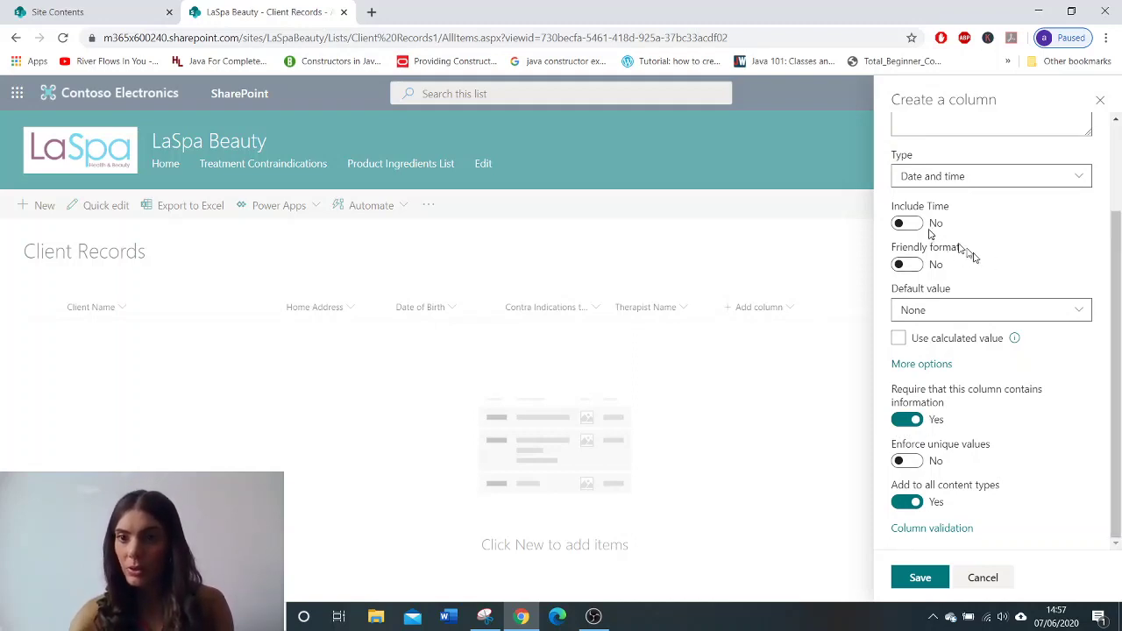
click(936, 578)
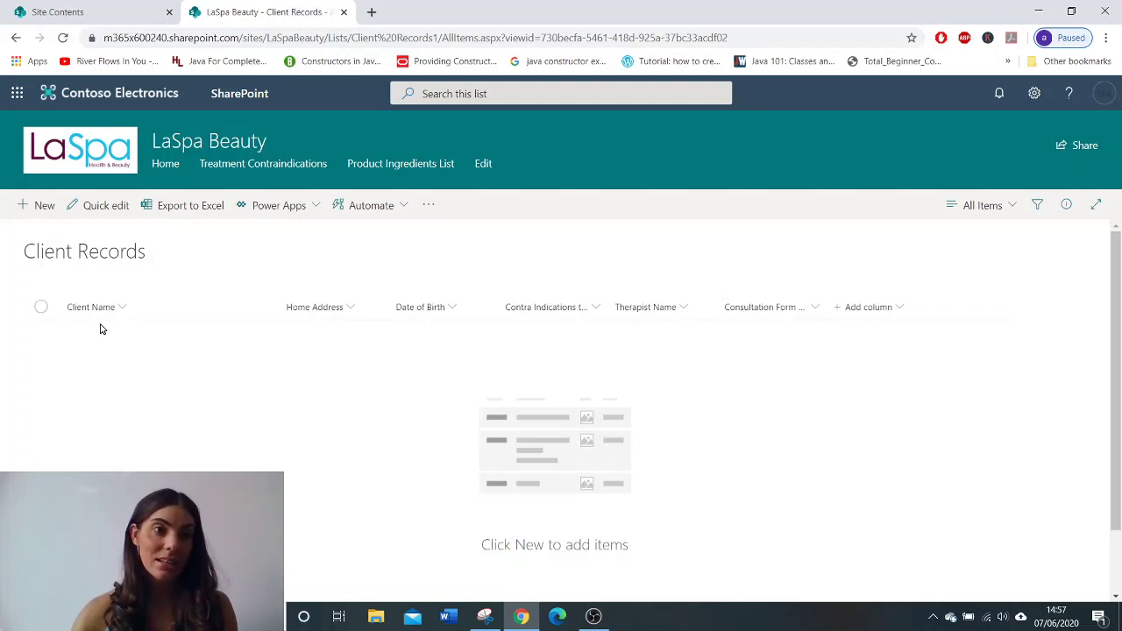
- Start a new item and enter the client's name, home address and date of birth
click(39, 207)
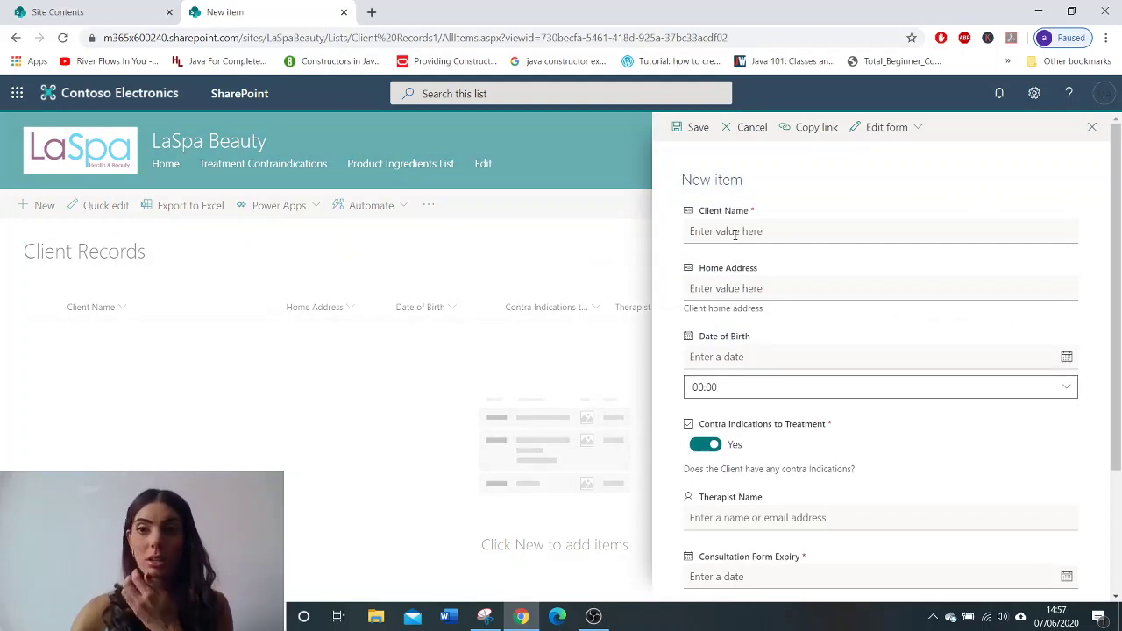
click(735, 233)
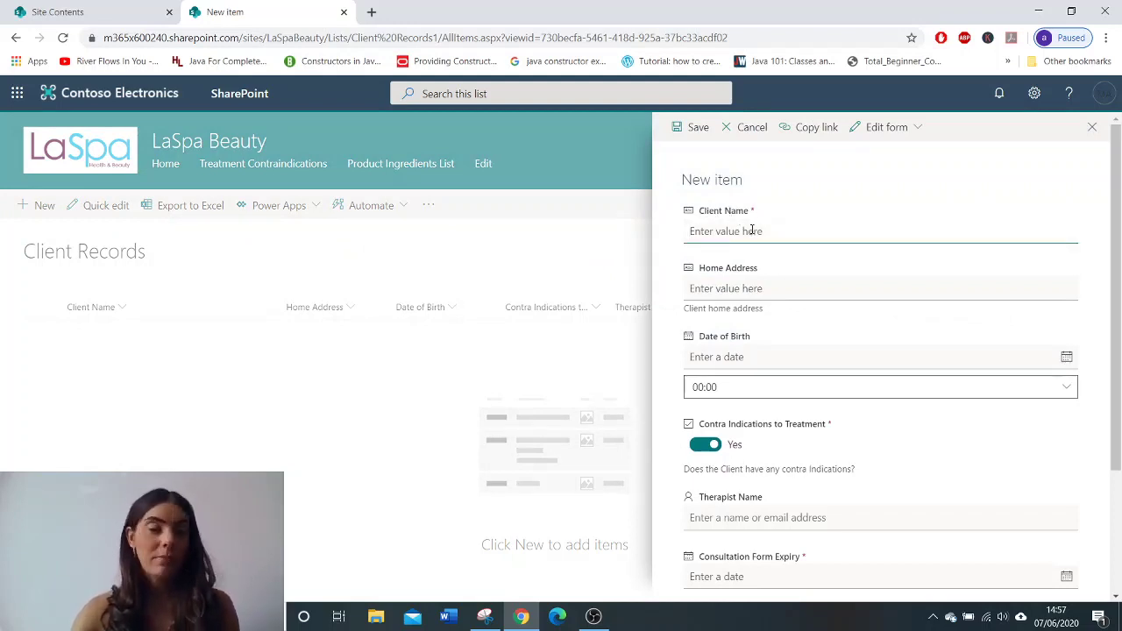
text(H)
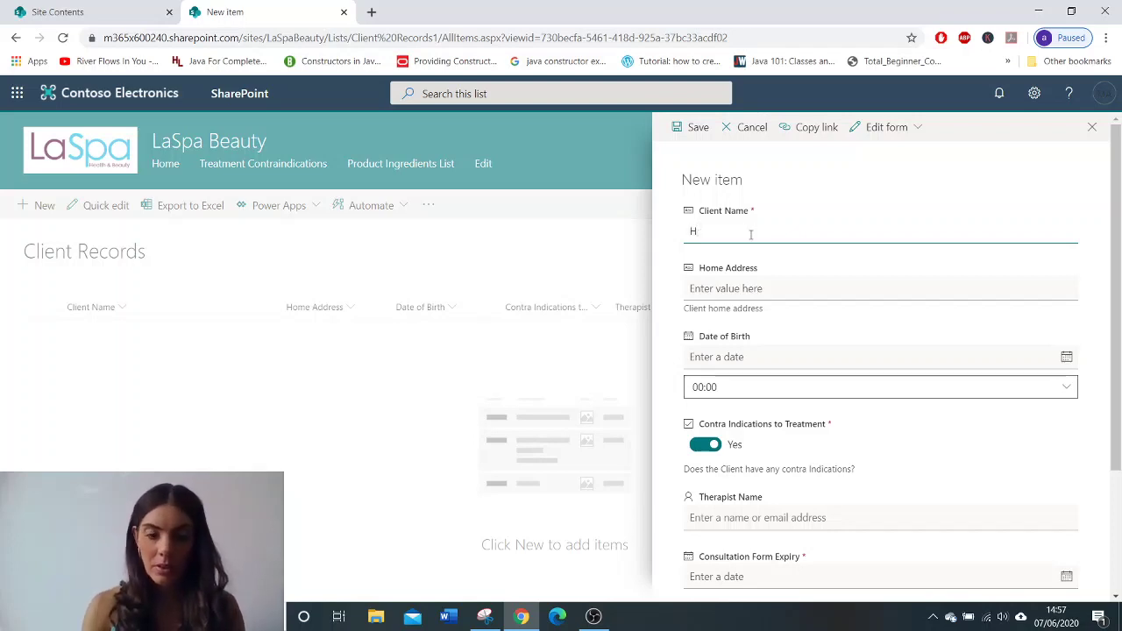
text(arry Potter)
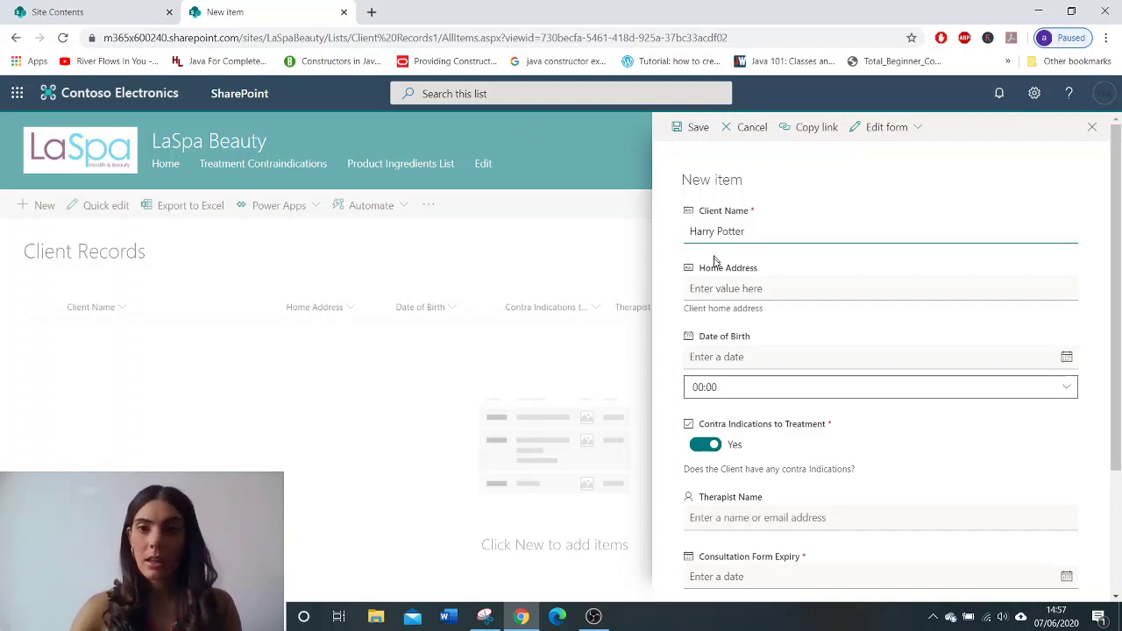
click(707, 288)
text(4 P)
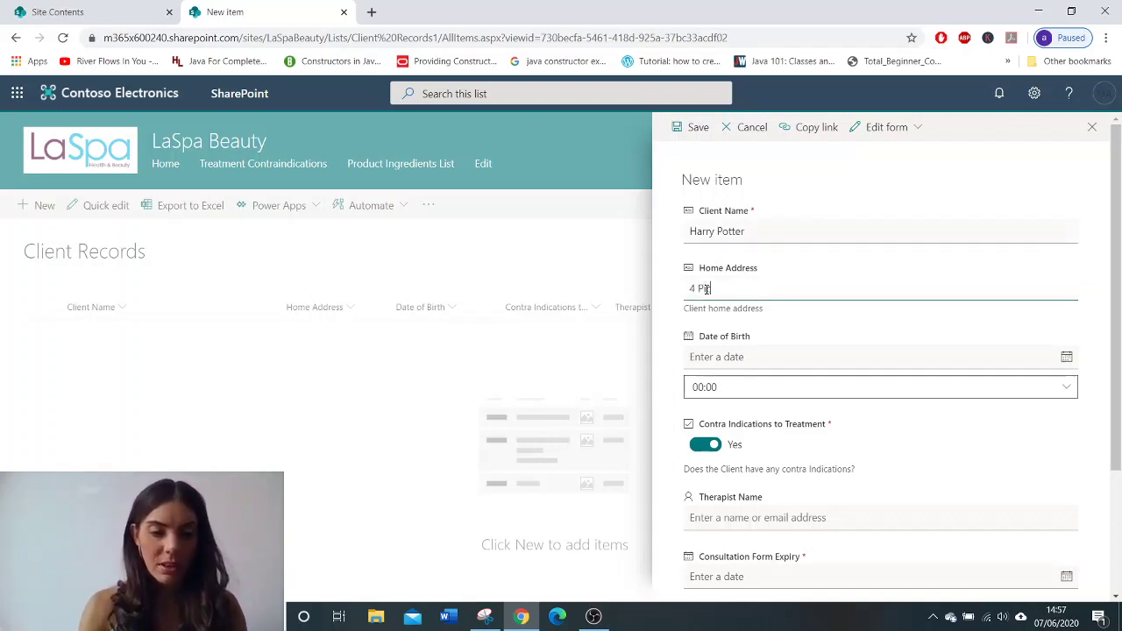
text(rivet Drive, Surrey)
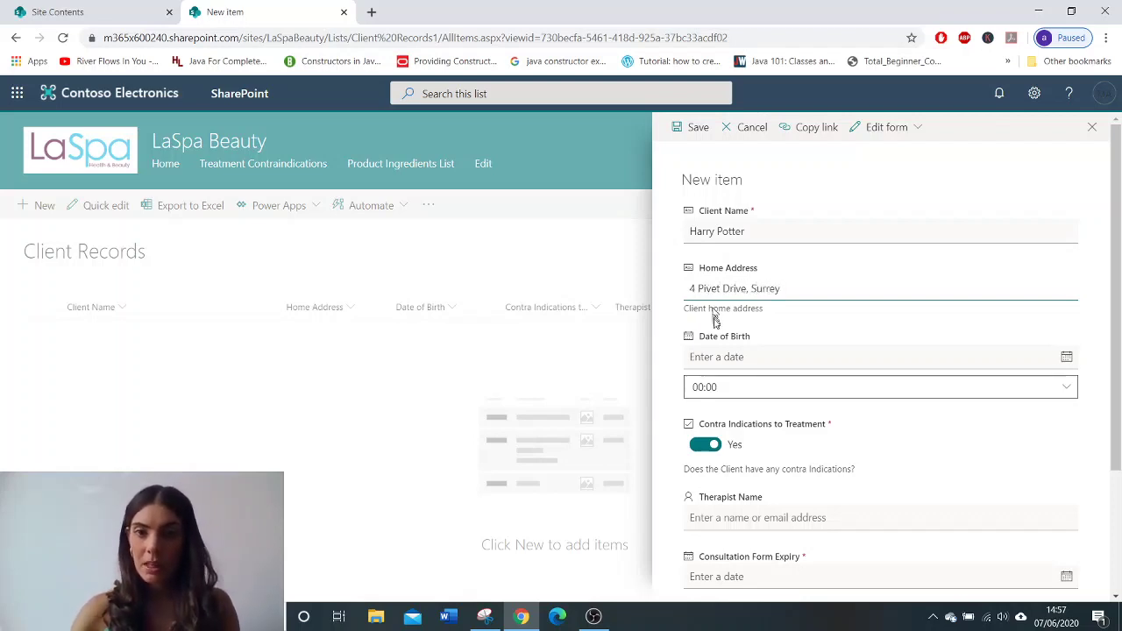
click(716, 357)
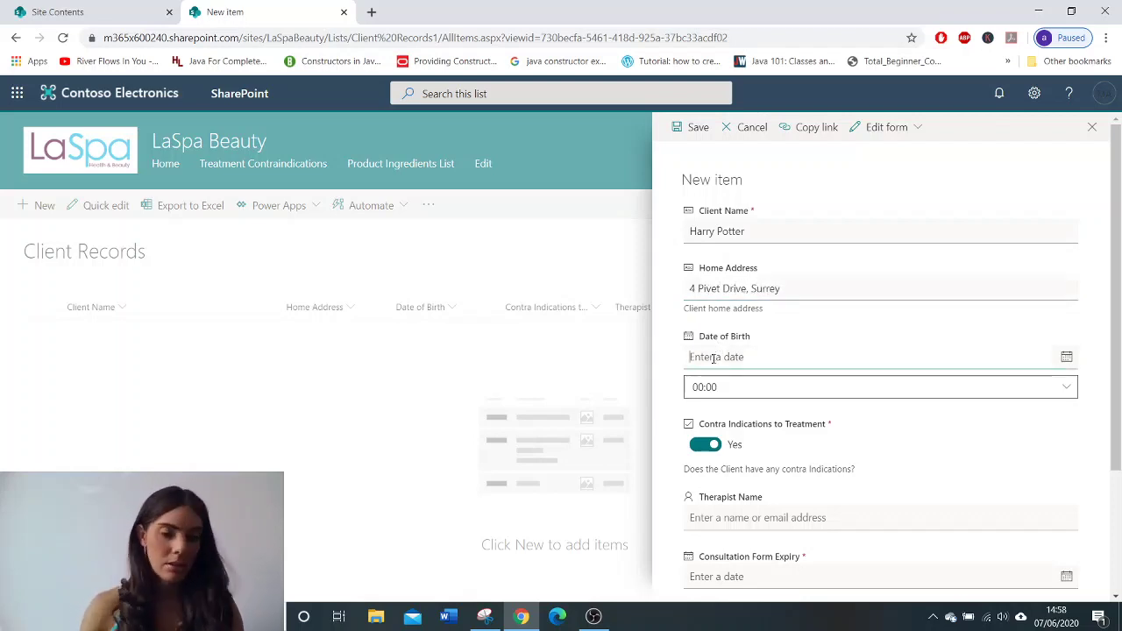
text(31/07)
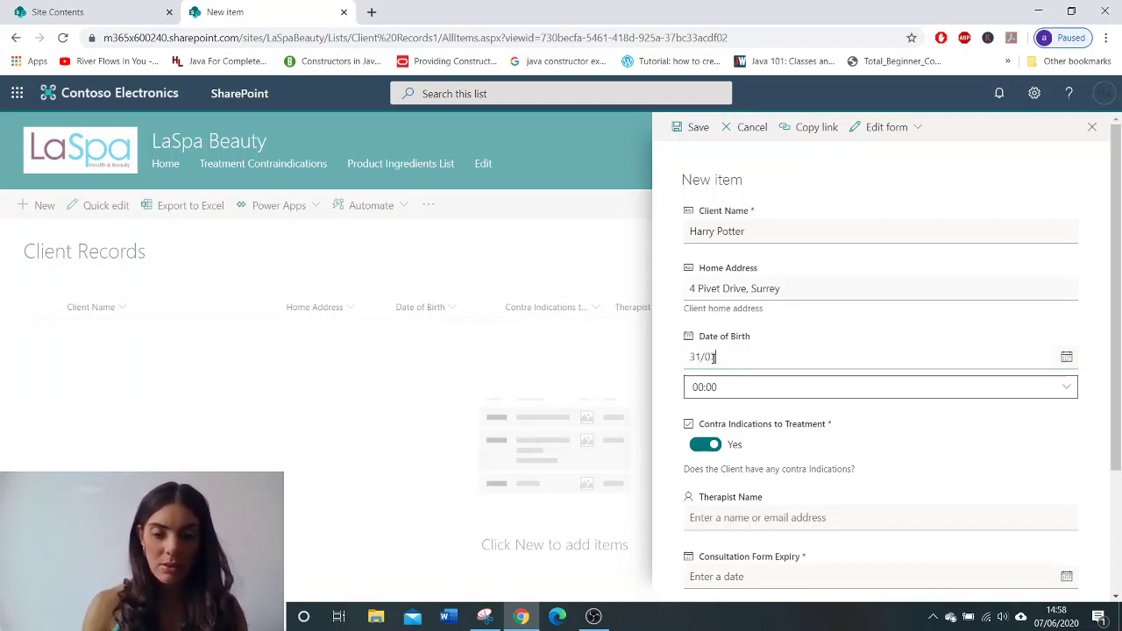
text(/190)
text(80)
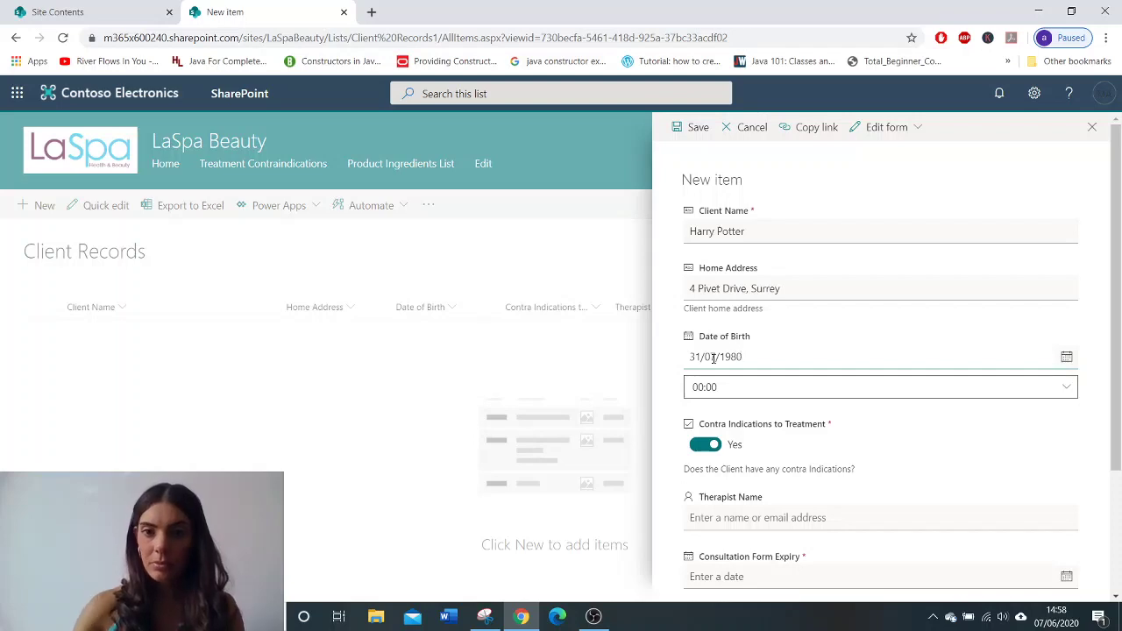
key(Tab)
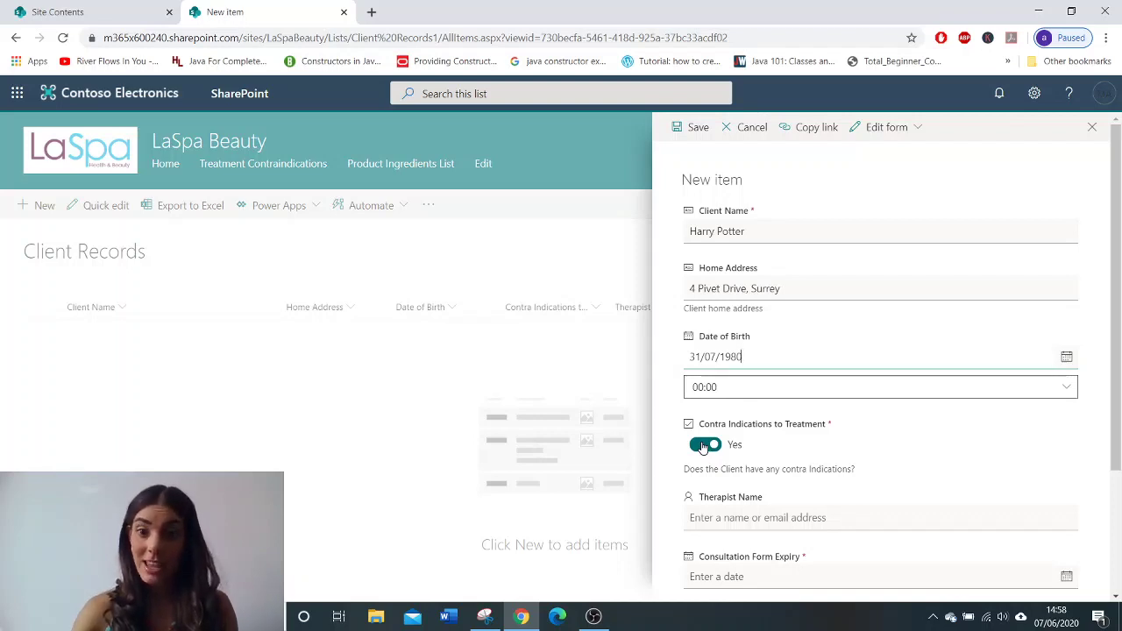
- Pick the client's therapist from suggestions and enter 06/06/2021 as the form expiry
click(713, 521)
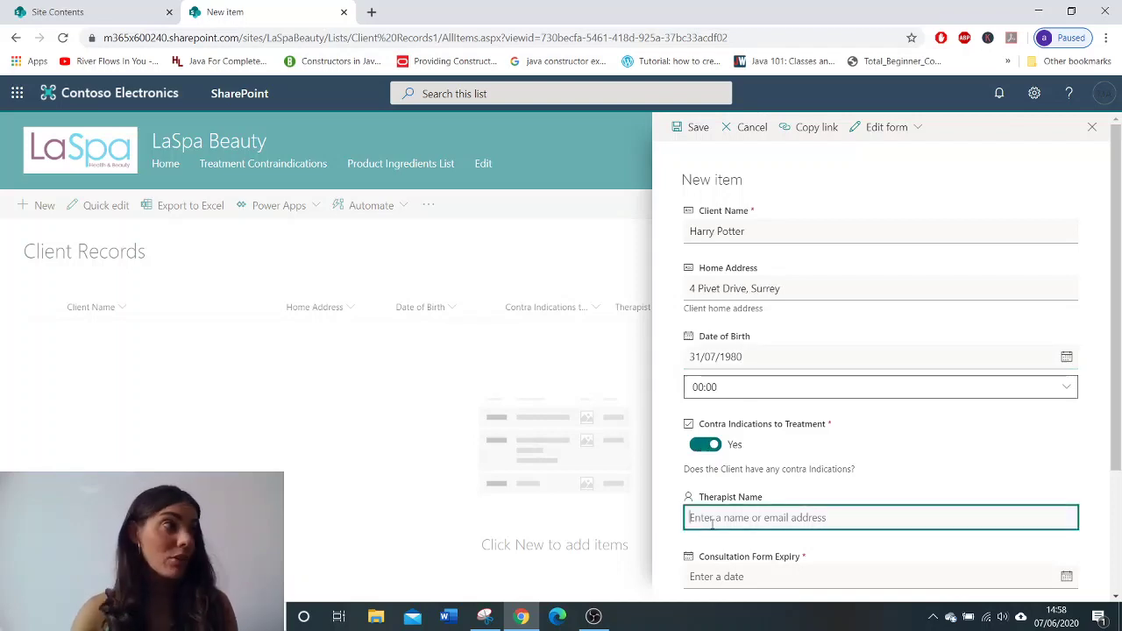
text(Ade)
key(BackSpace)
key(BackSpace)
key(BackSpace)
click(752, 555)
drag(1118, 434, 1119, 546)
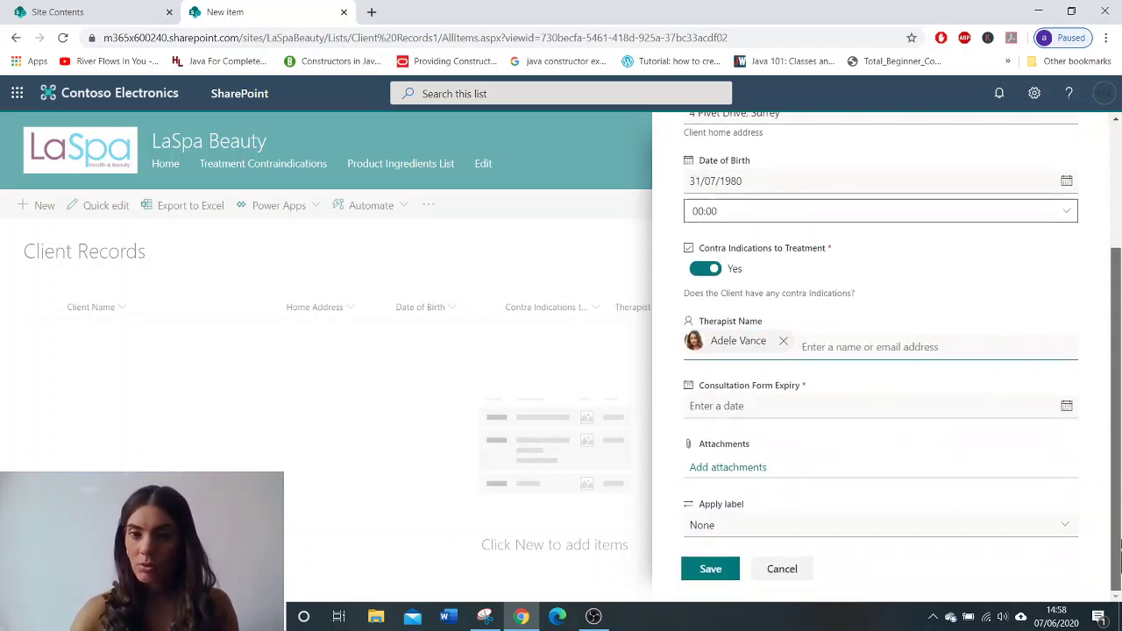
click(746, 409)
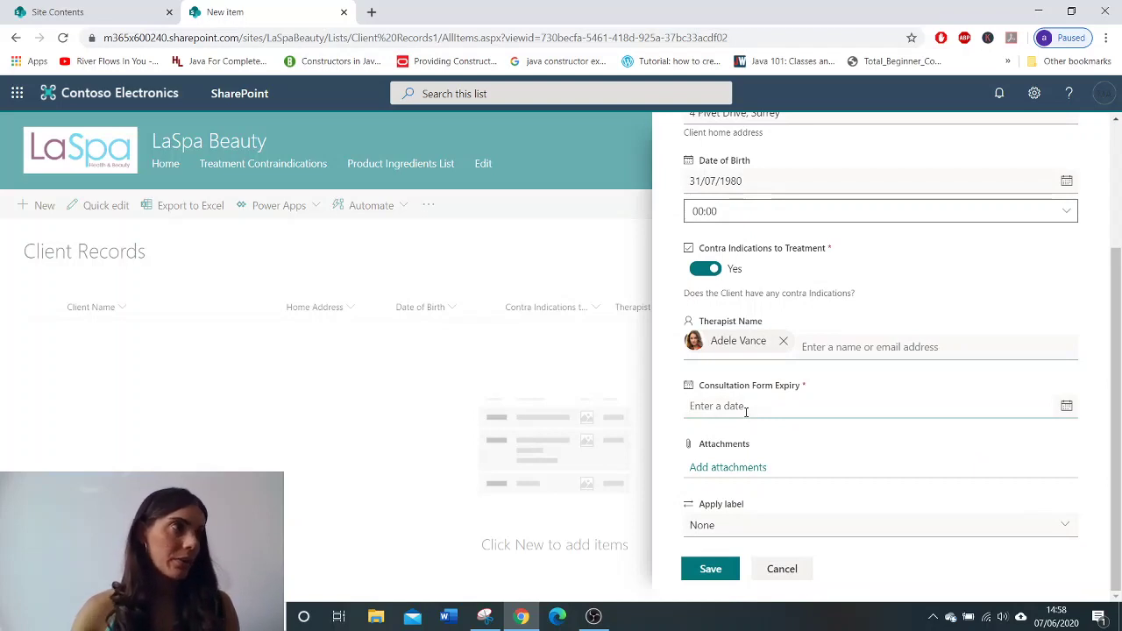
text(06/)
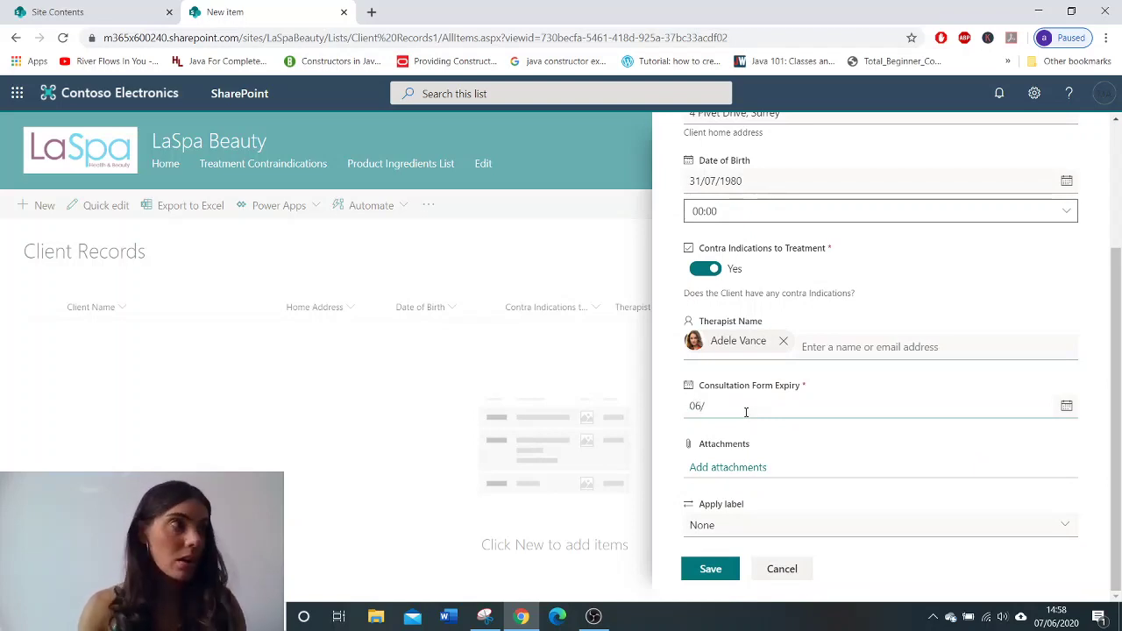
text(06/2021)
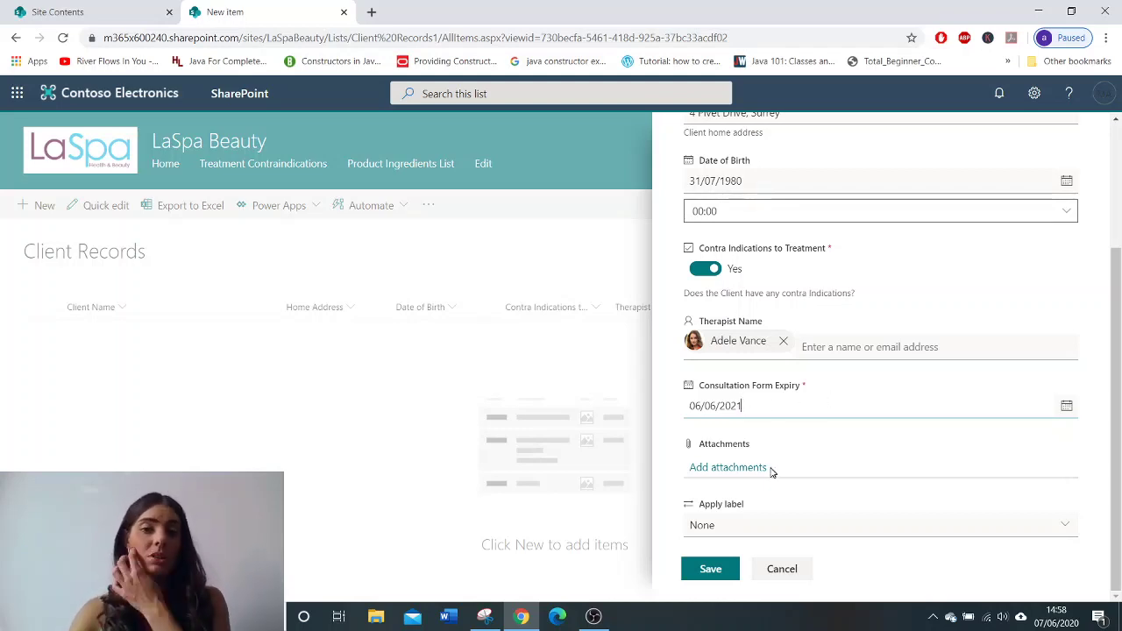
- Apply the Confidential retention label and save the first client entry
click(760, 528)
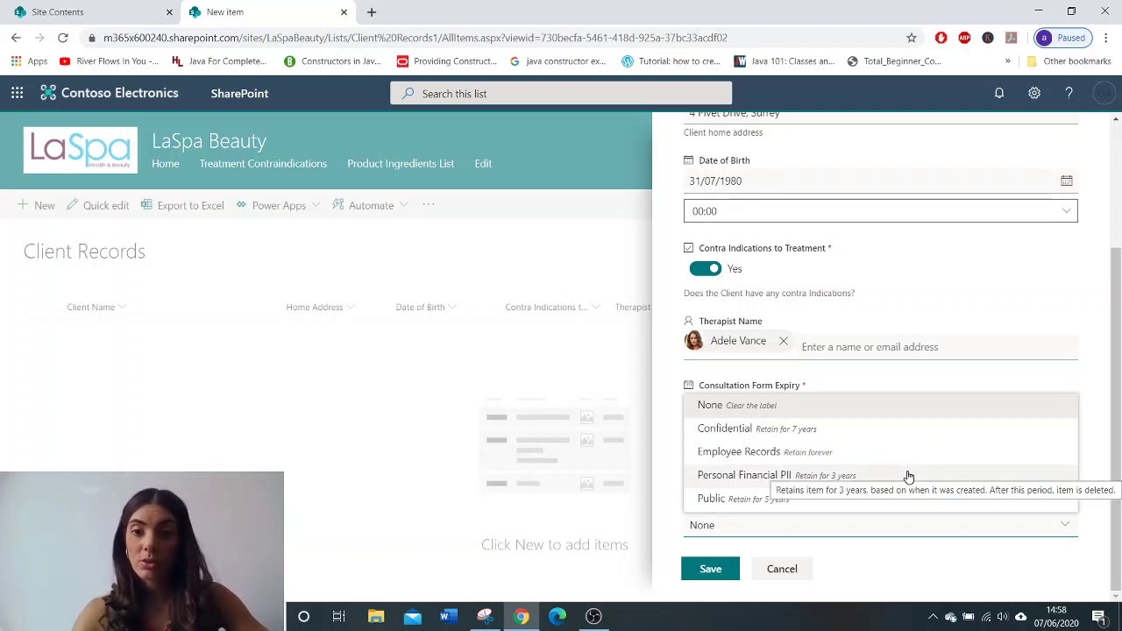
click(815, 434)
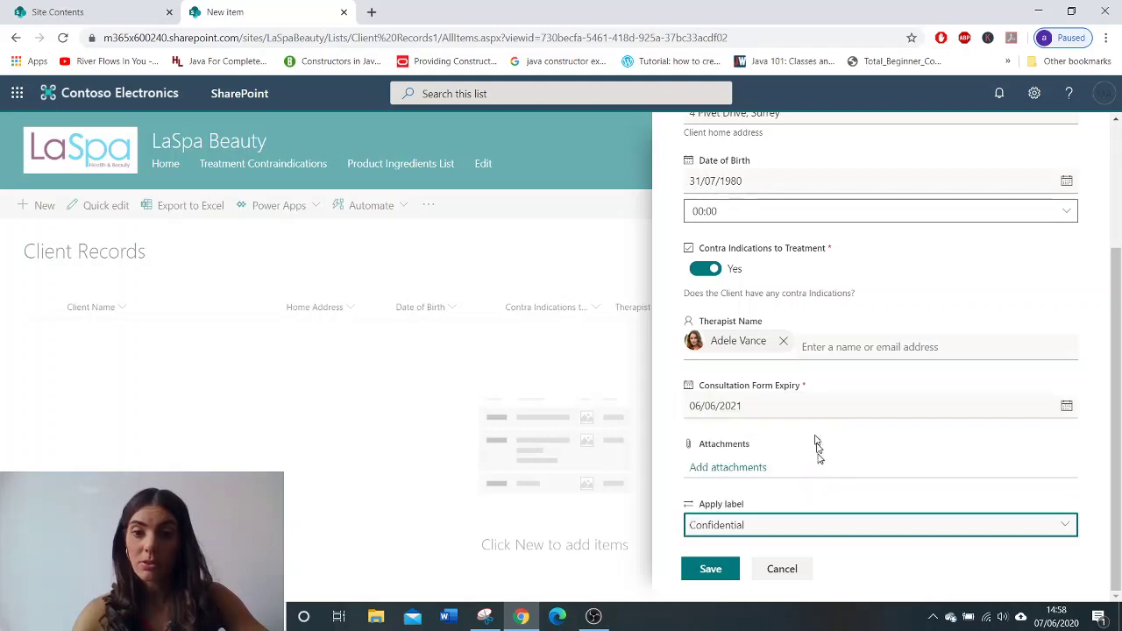
click(708, 570)
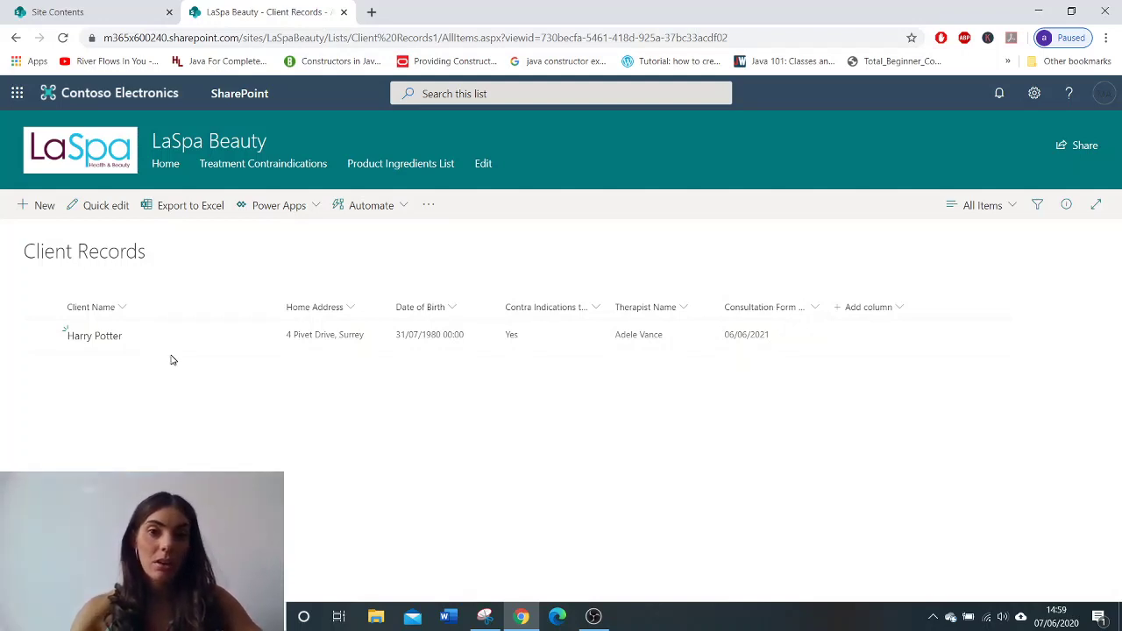
- Start a second entry with the client's name, home address and birth date, time left at 00:00
click(28, 217)
click(765, 232)
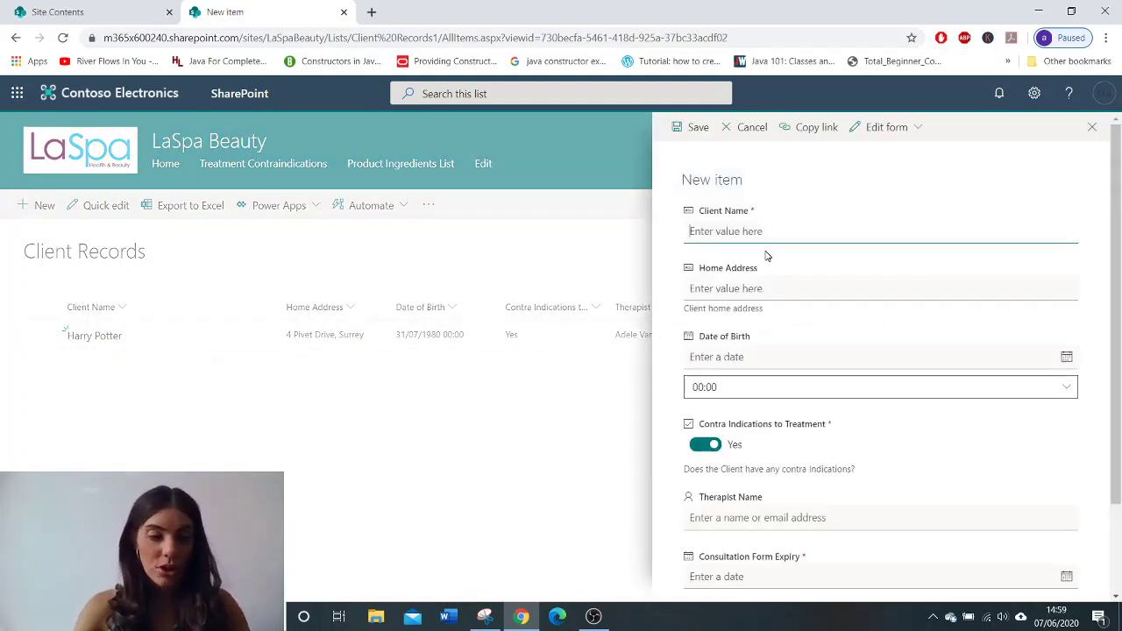
text(Hermion)
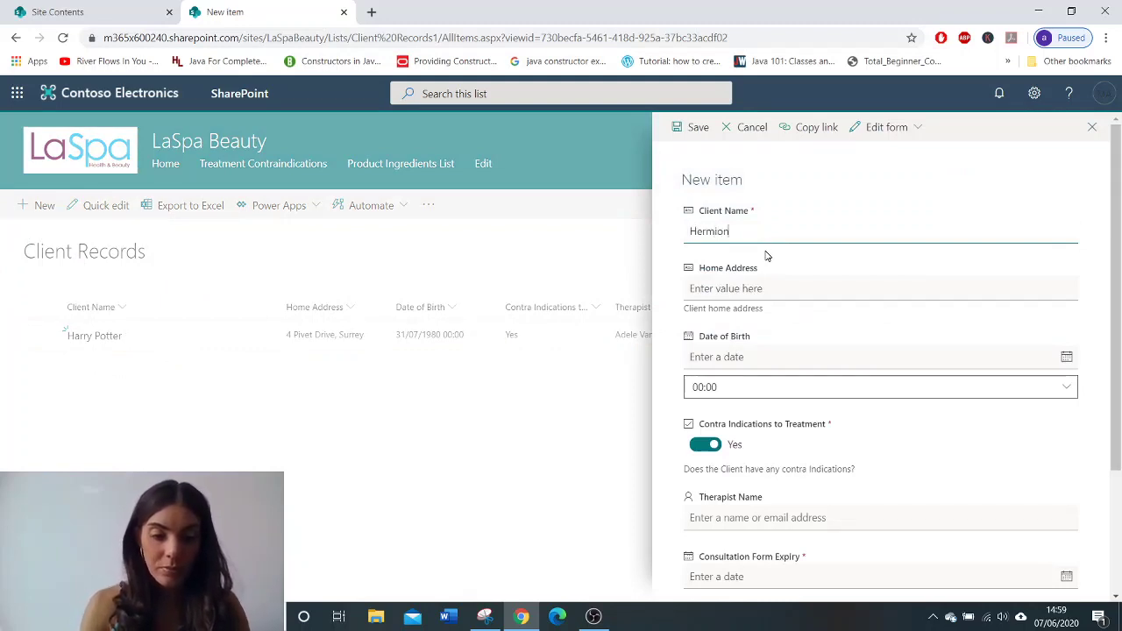
text(e Gran)
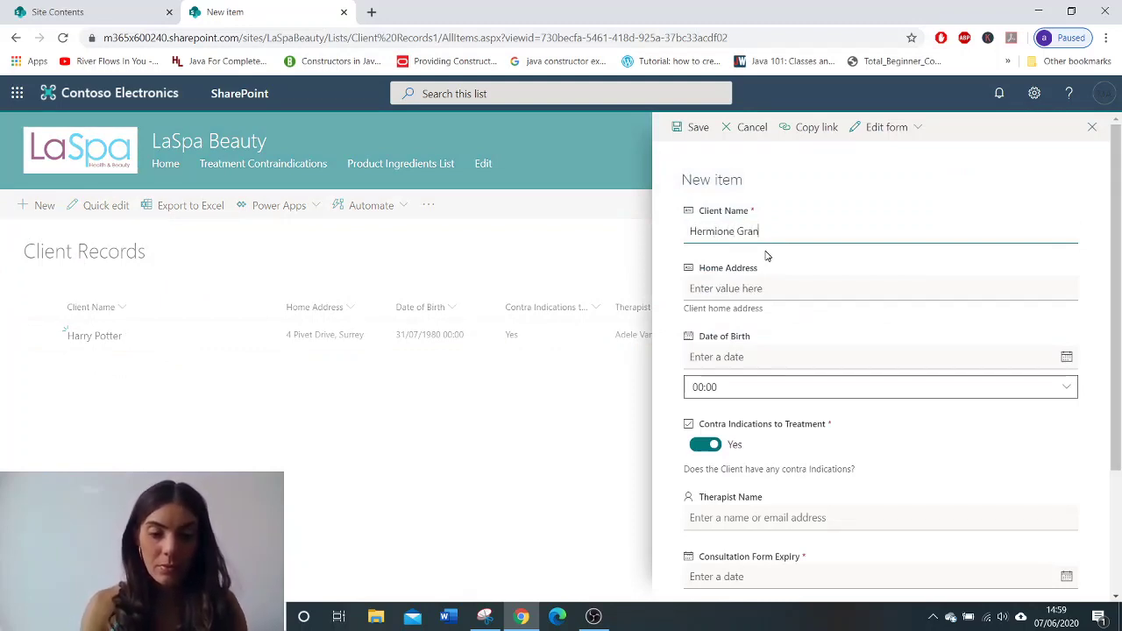
text(ger)
click(738, 290)
text(49 Hamps)
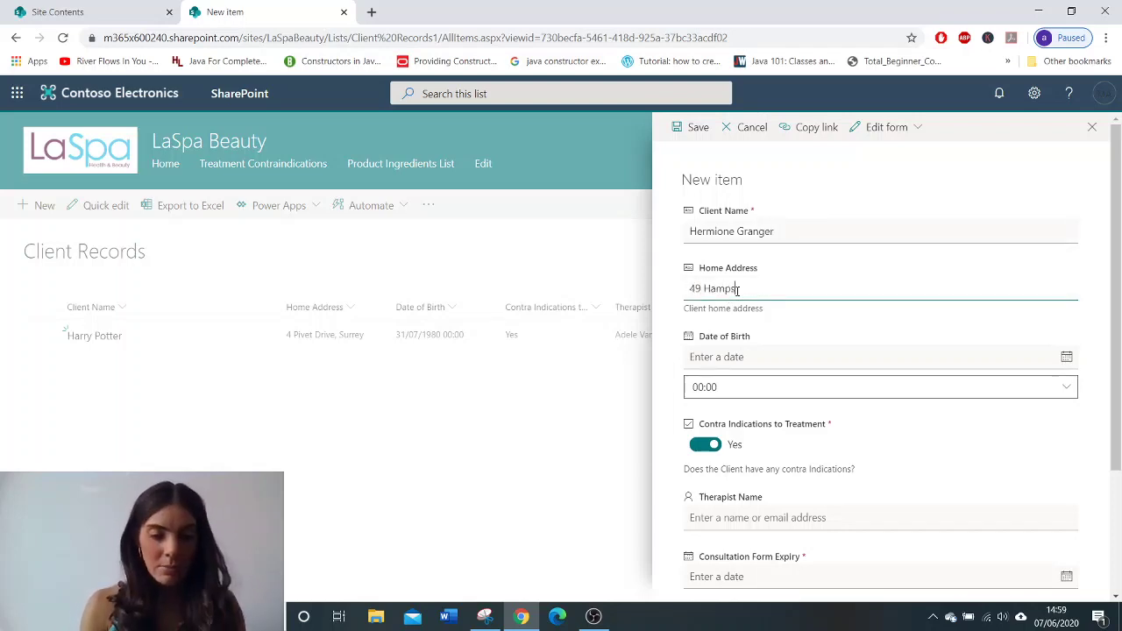
text(tead Gardens, London)
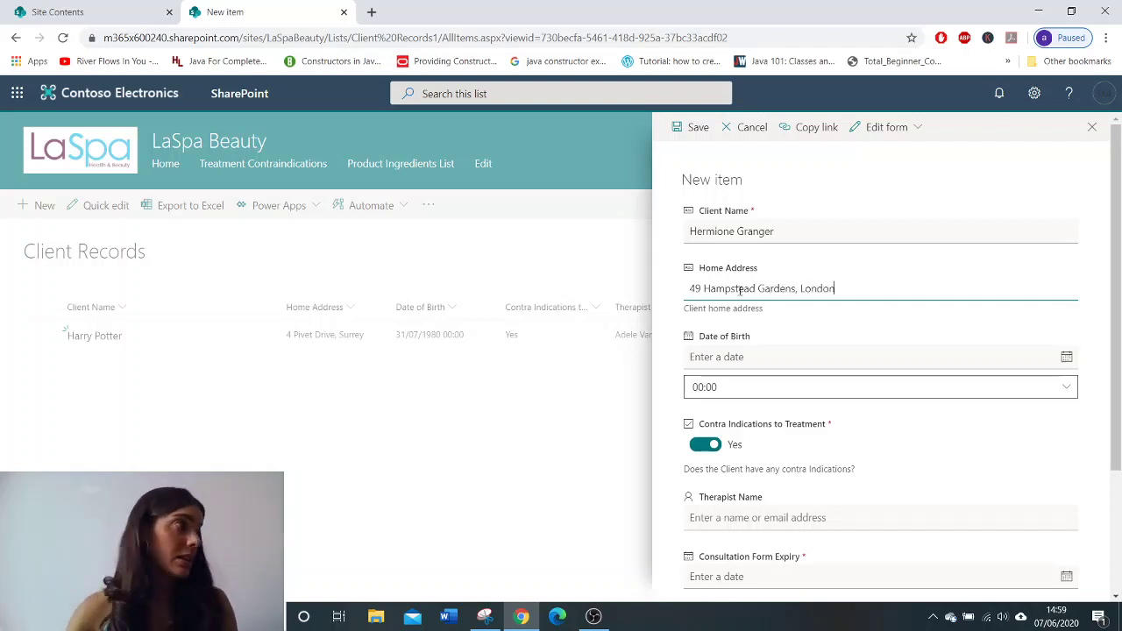
click(730, 355)
text(19/09/)
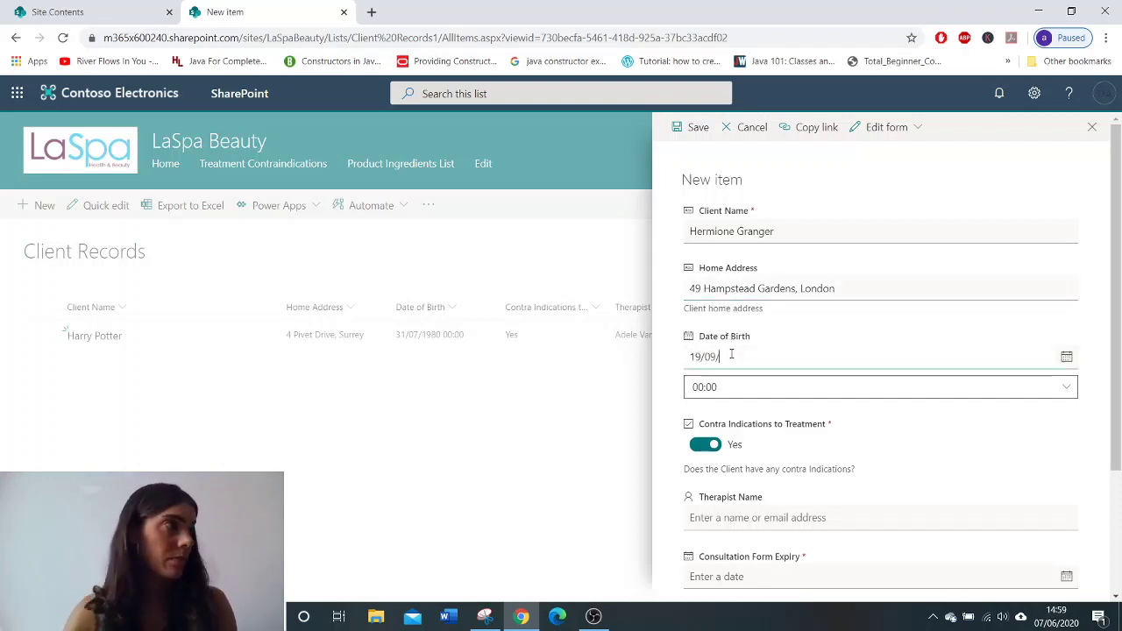
text(1979)
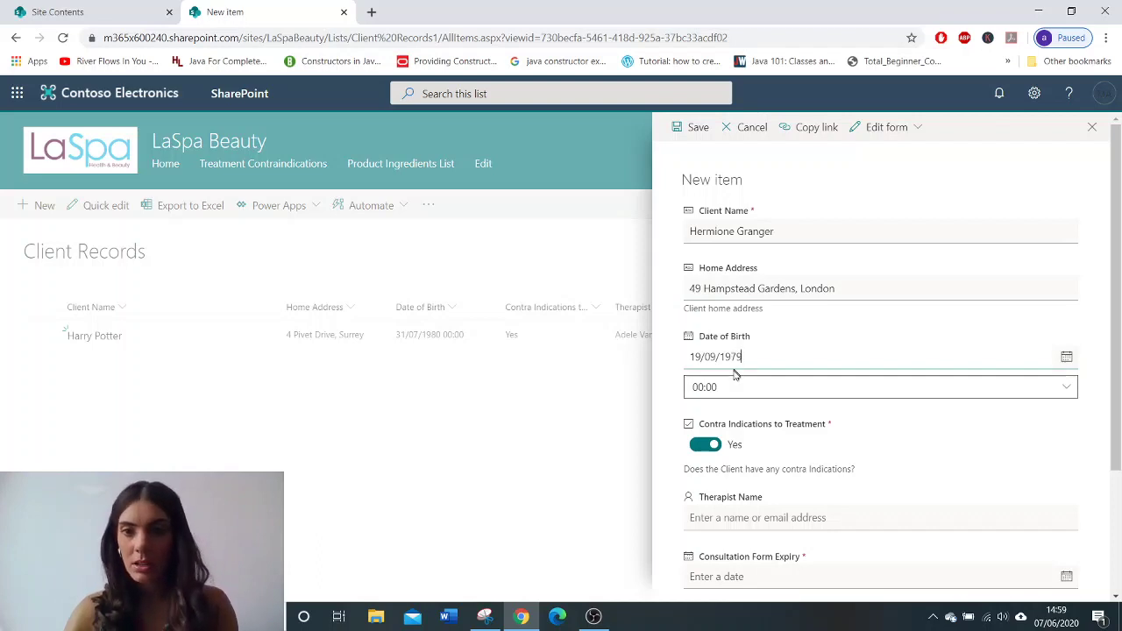
click(759, 386)
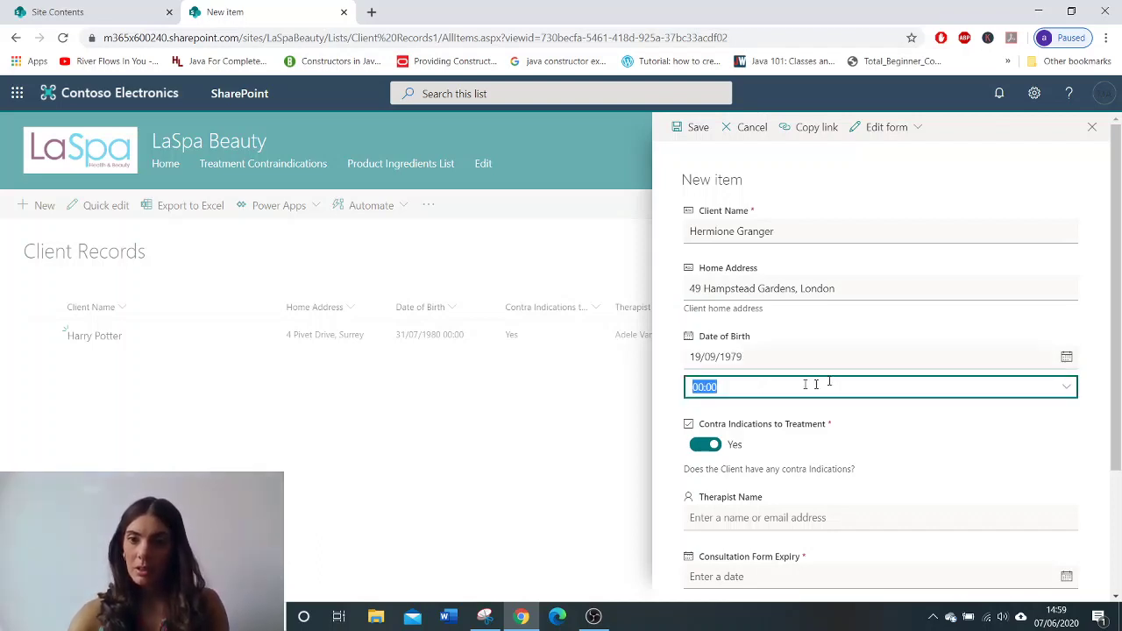
click(1068, 390)
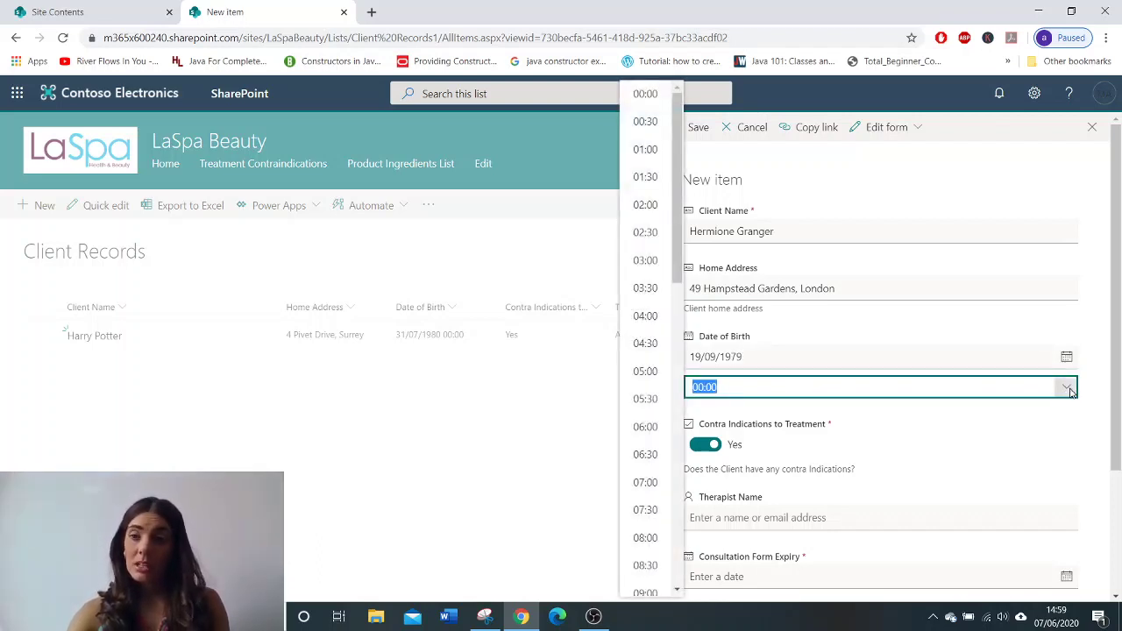
click(1069, 391)
drag(1119, 279, 1120, 358)
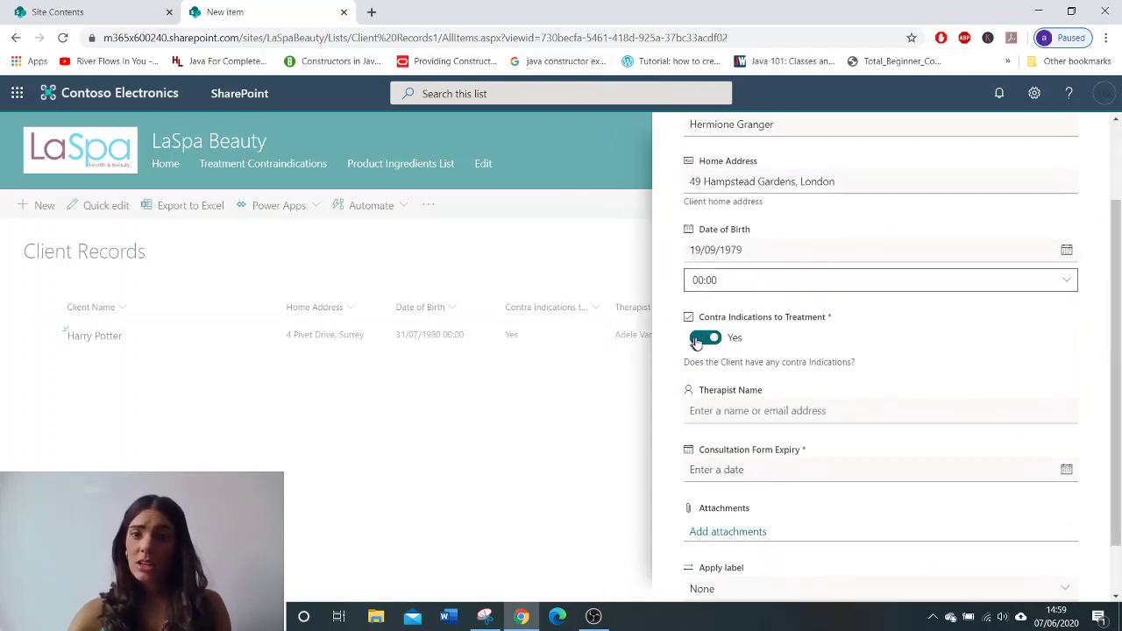
- Set contra indications to No, pick the therapist, expiry 17/08/2021, label Confidential, and save
click(698, 340)
click(775, 412)
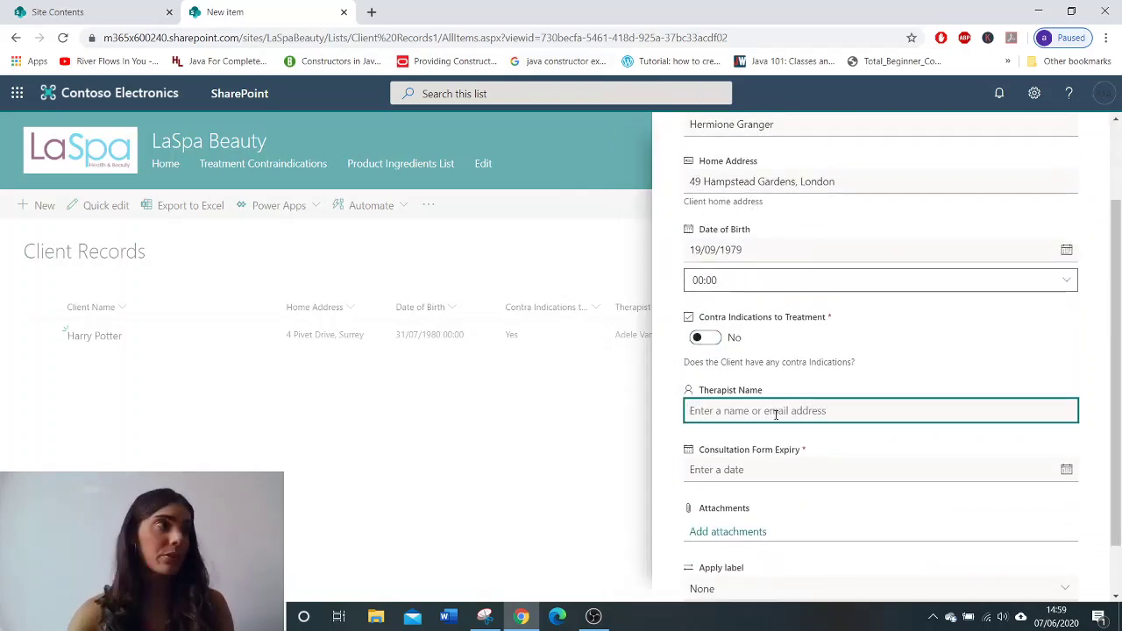
text(Adele)
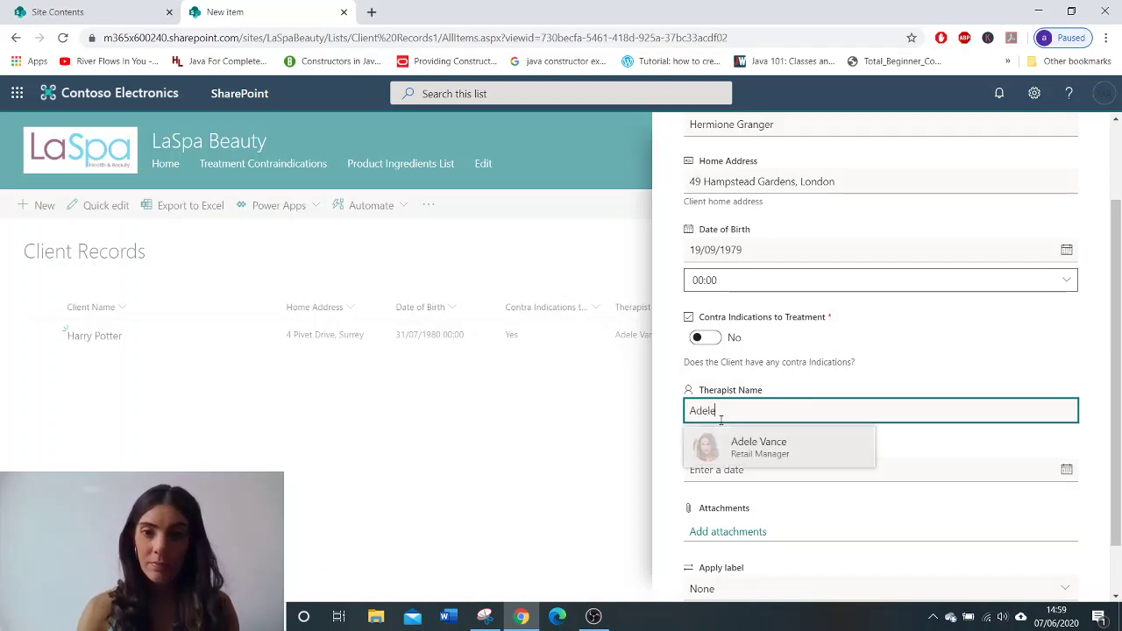
click(749, 451)
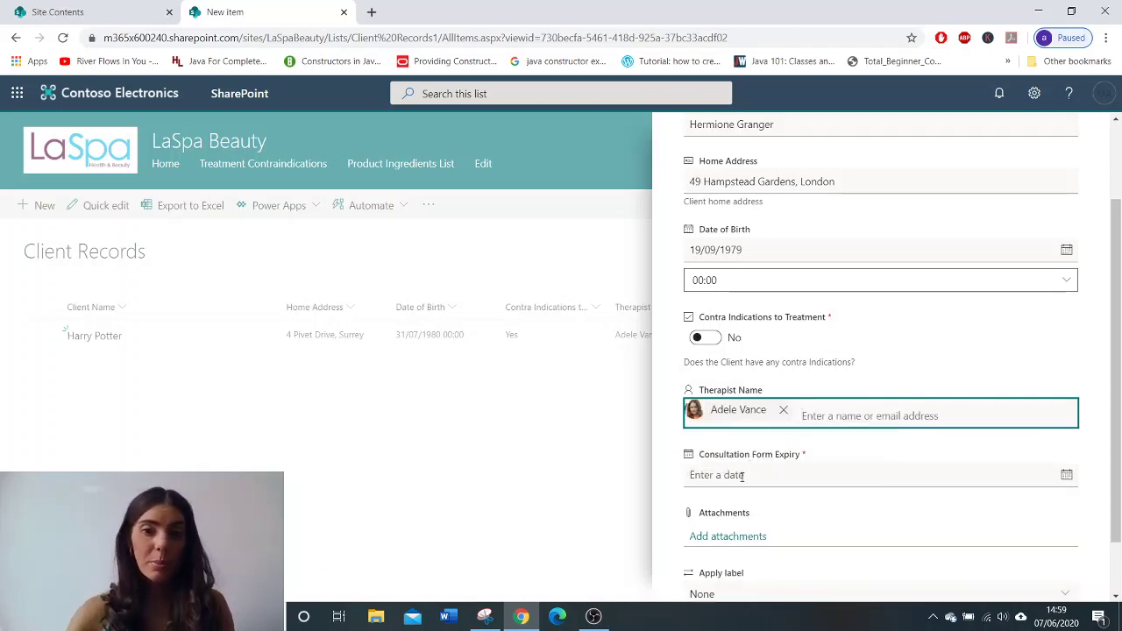
click(743, 476)
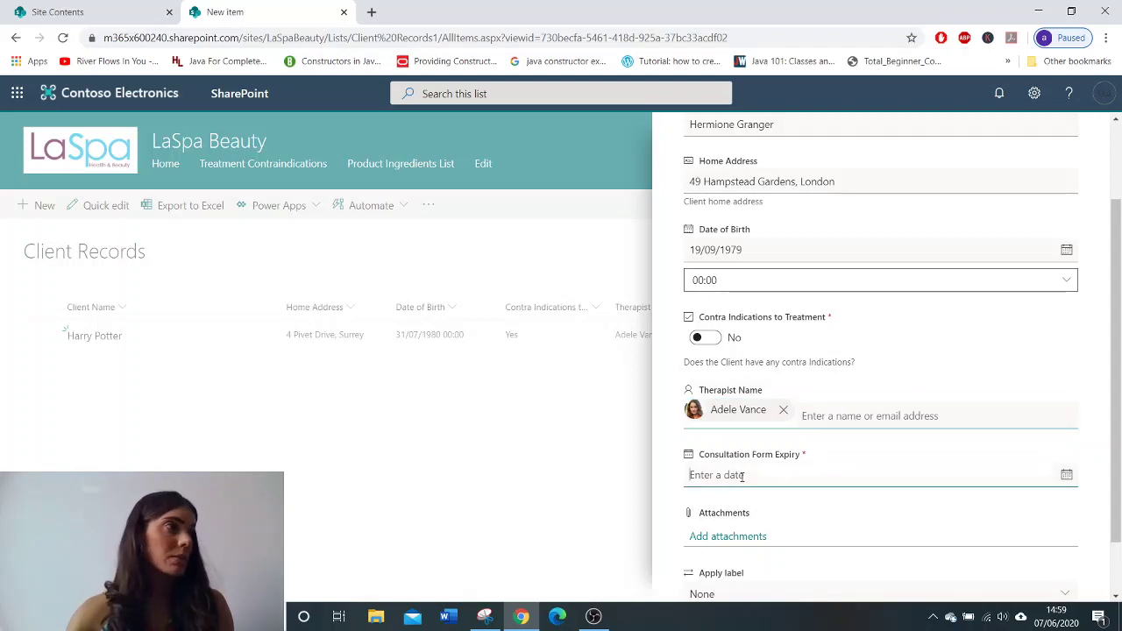
text(1)
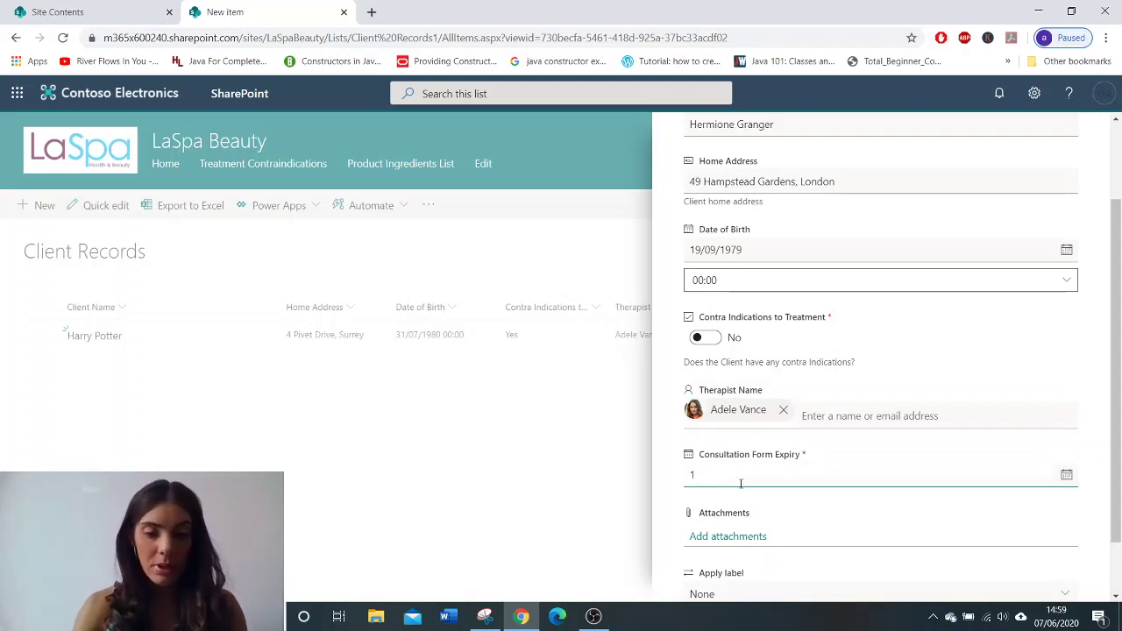
text(7/08/201)
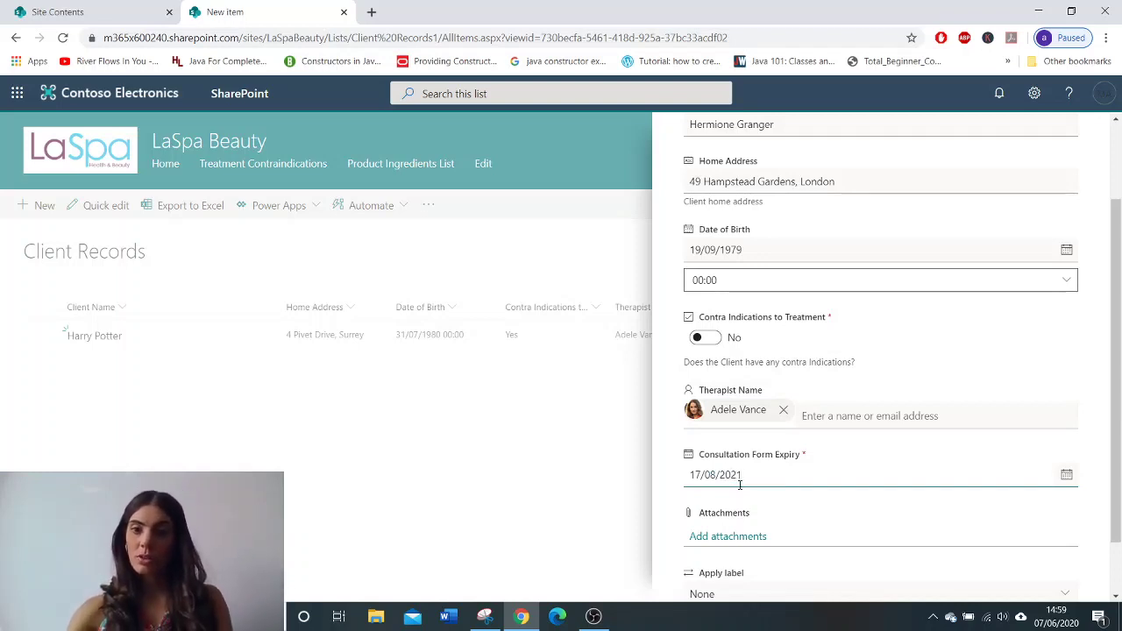
scroll(1112, 368, down, 2)
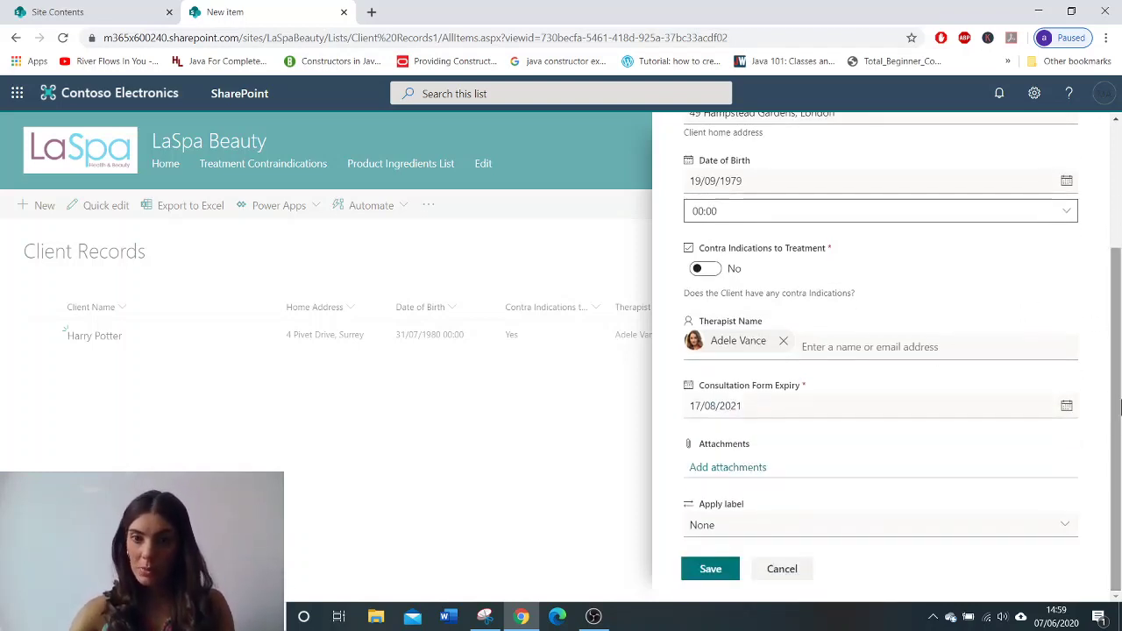
click(722, 523)
click(739, 438)
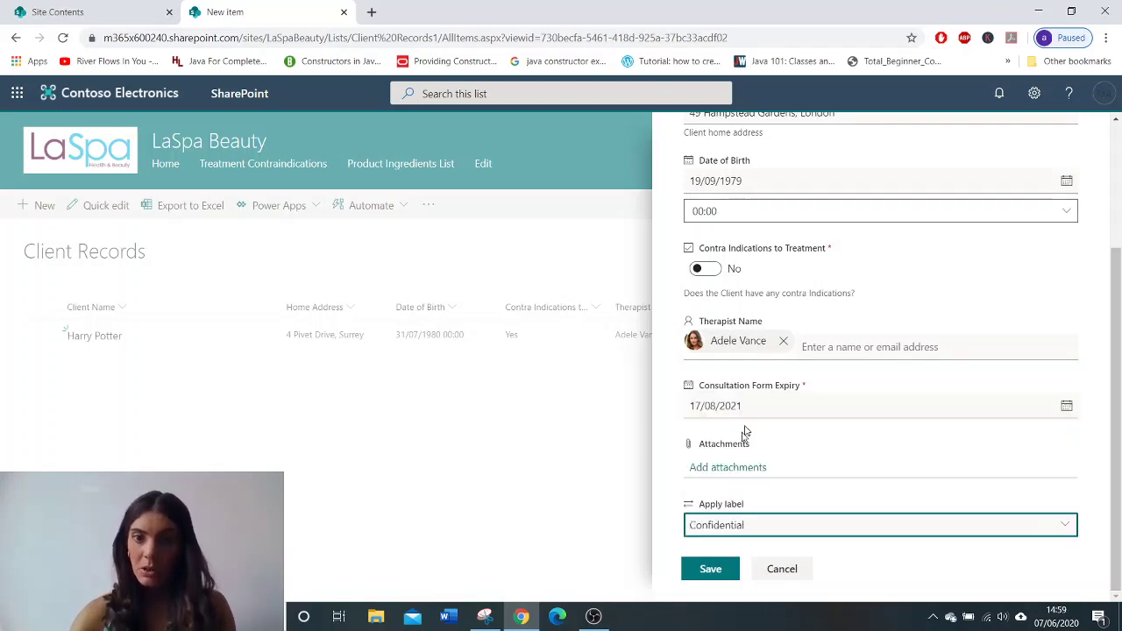
click(708, 571)
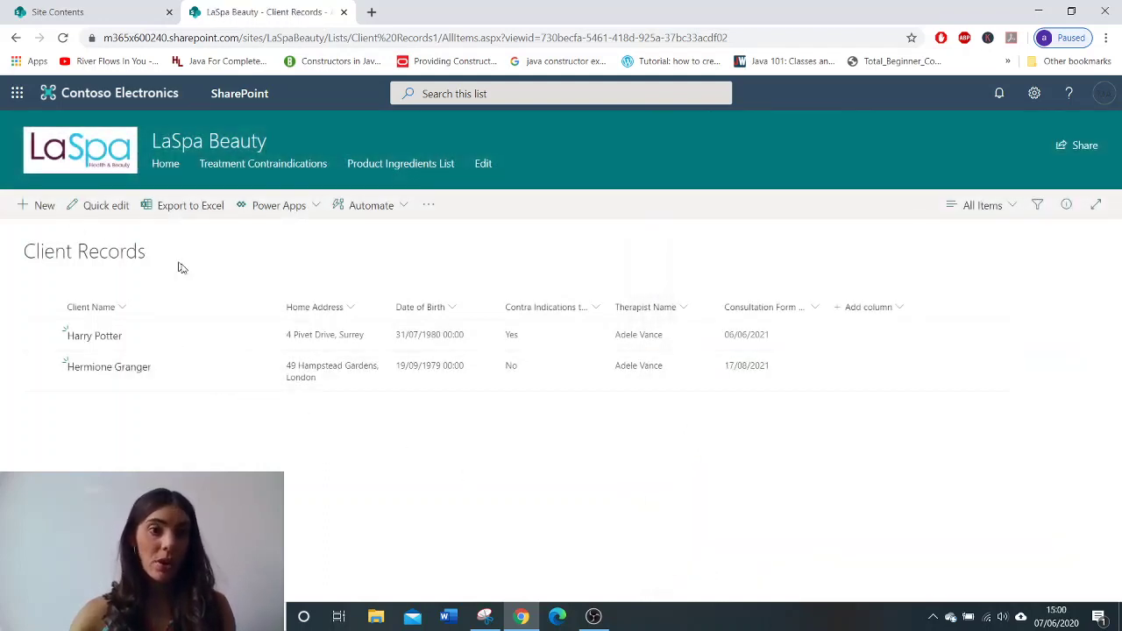
click(40, 209)
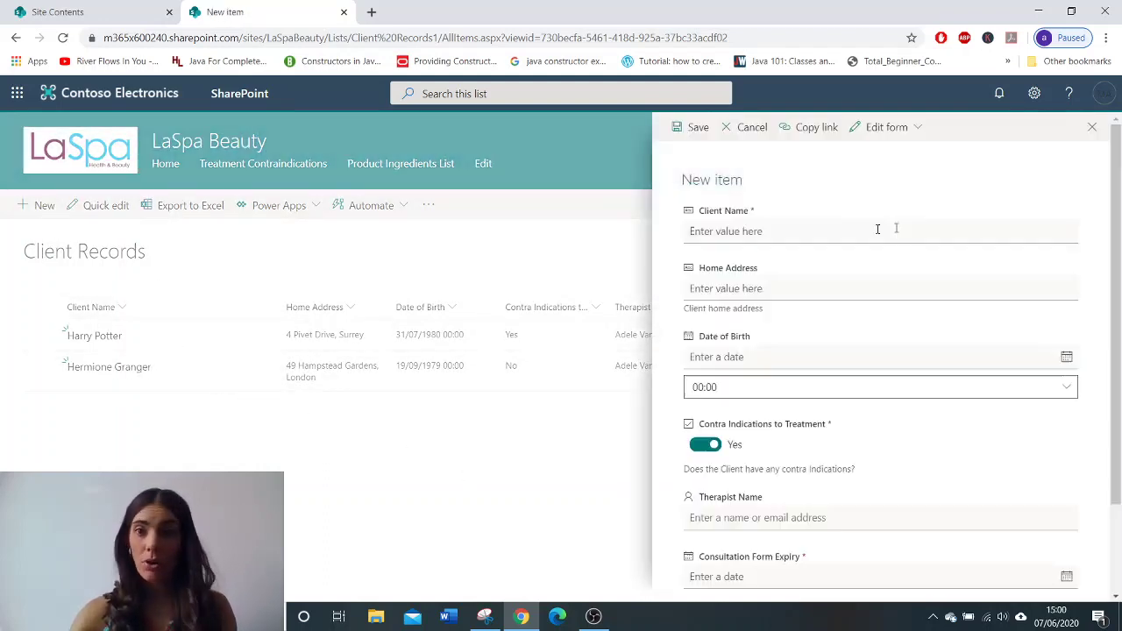
click(763, 234)
text(Ron )
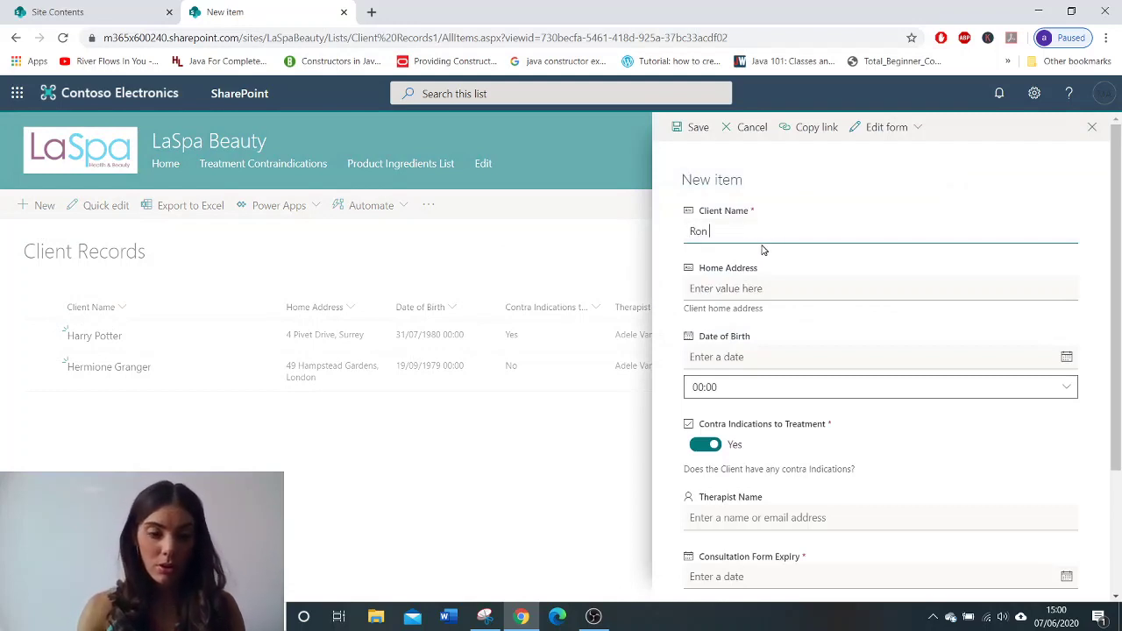
text(Weas)
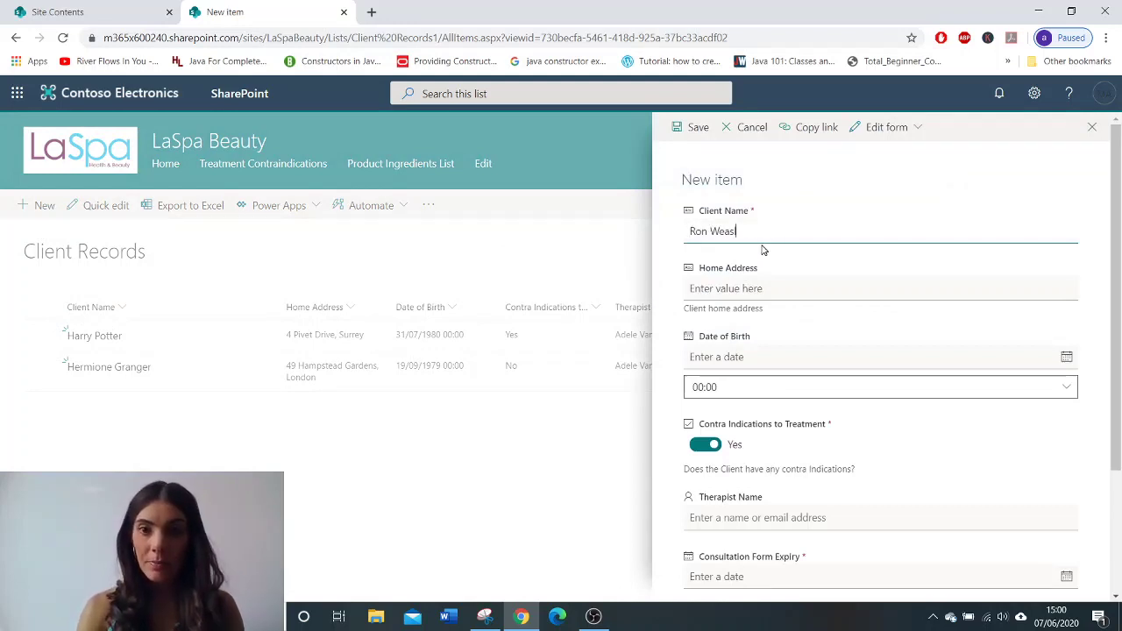
text(e)
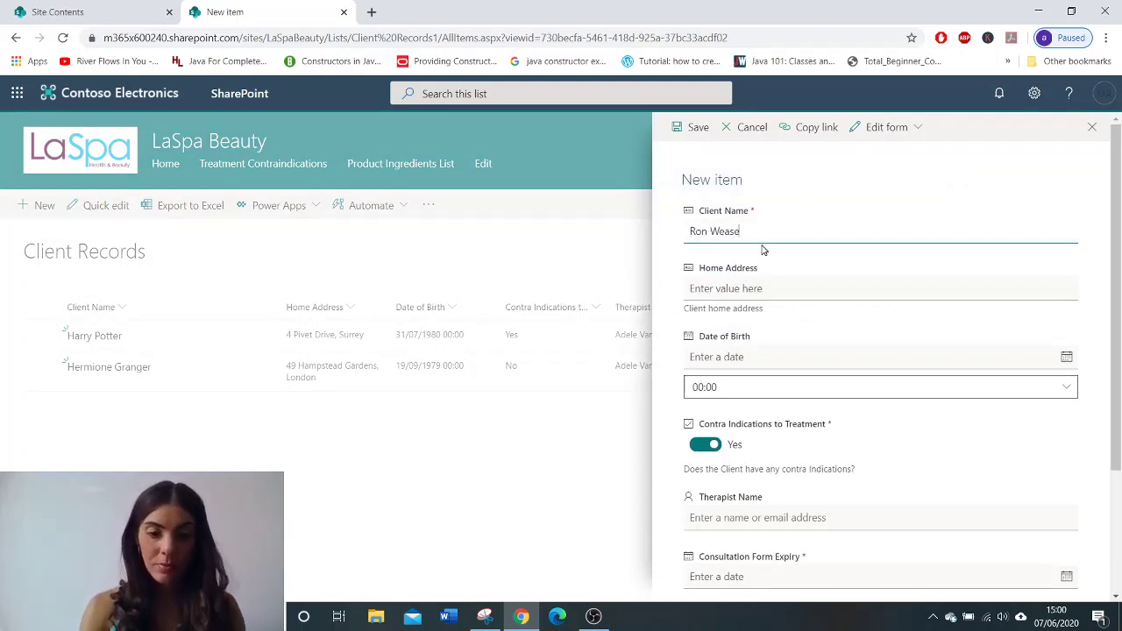
text(ly)
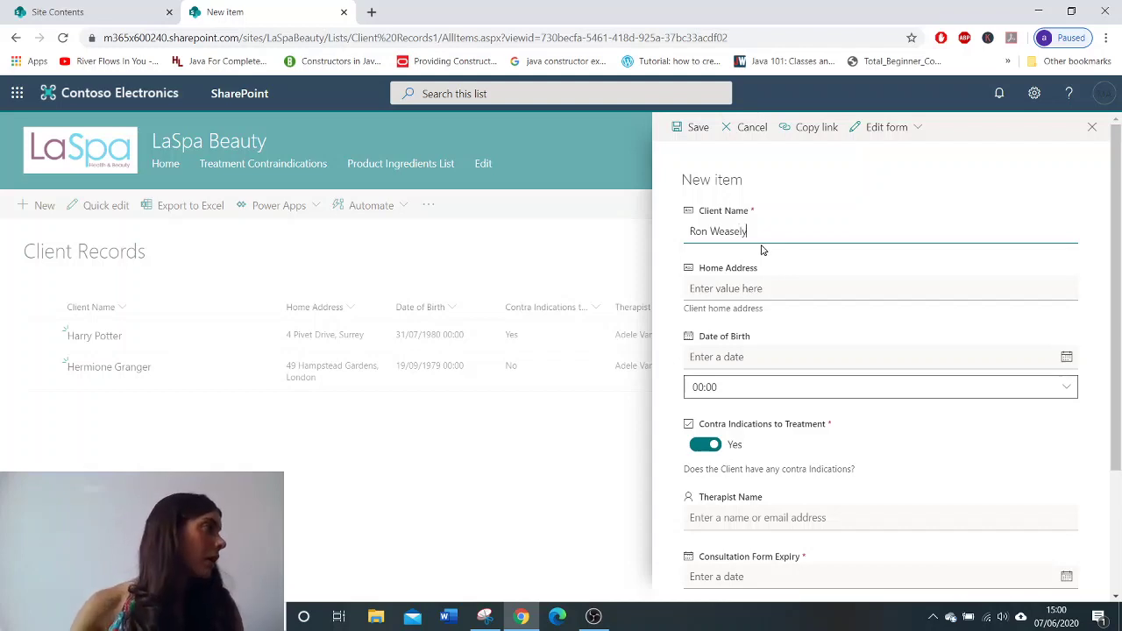
click(752, 291)
text(The Burrow, Ottery St)
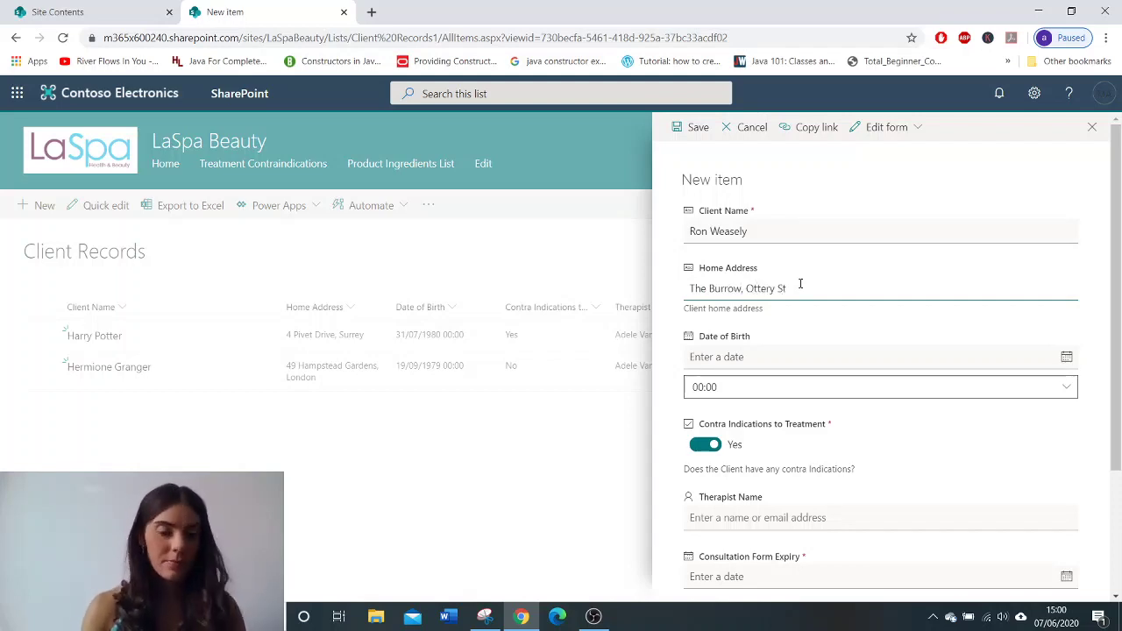
text(, Catch)
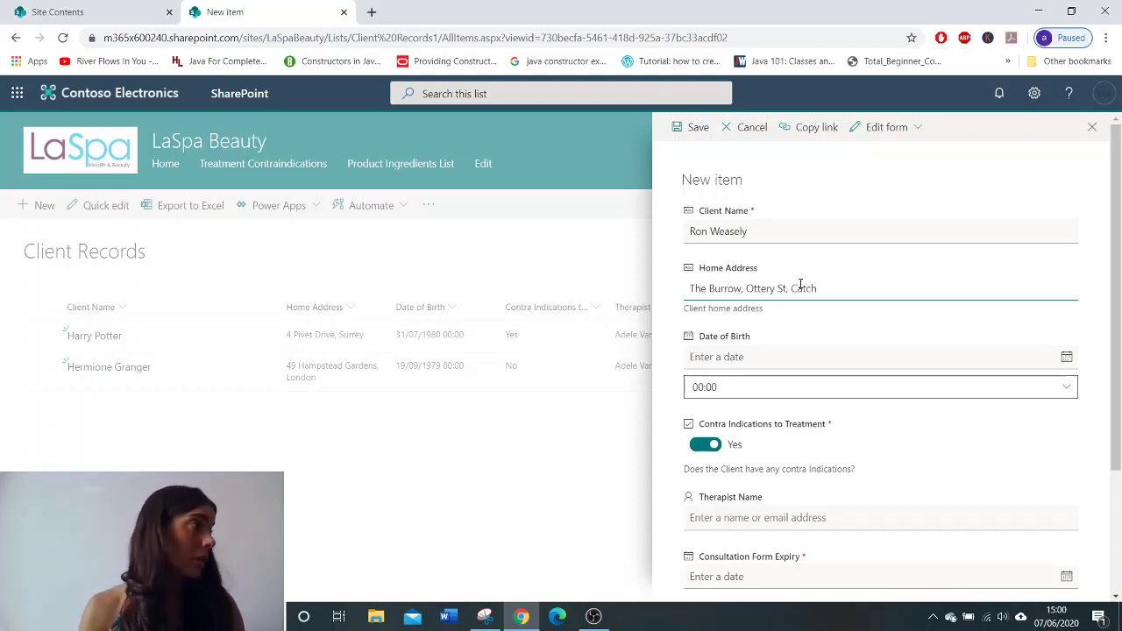
text(pole, Devon)
click(777, 357)
text(01/0)
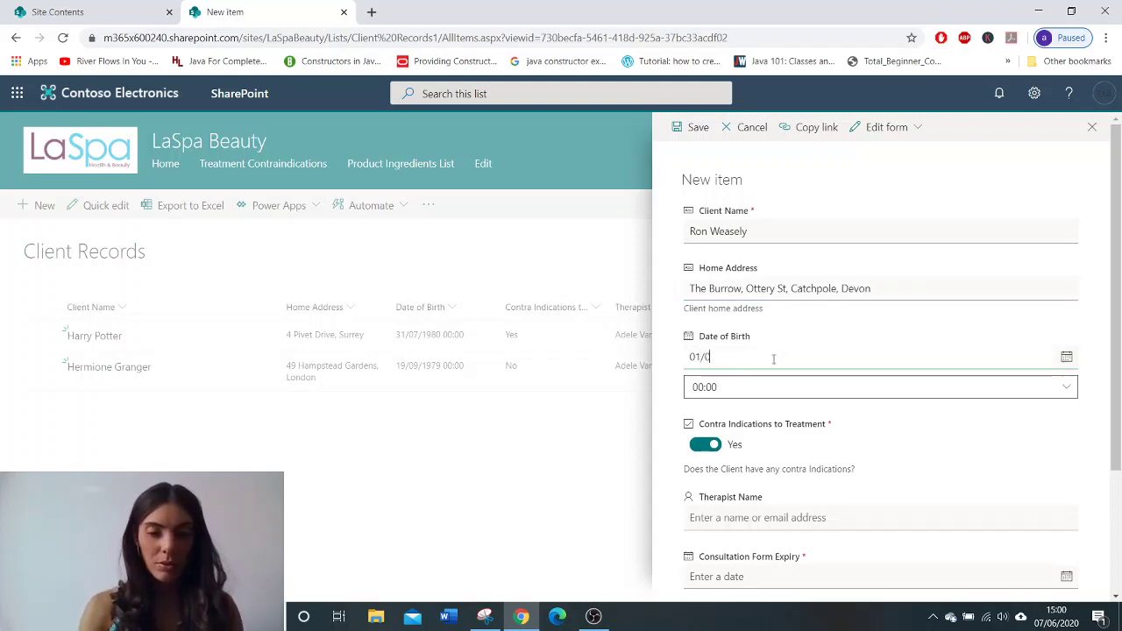
text(3/1)
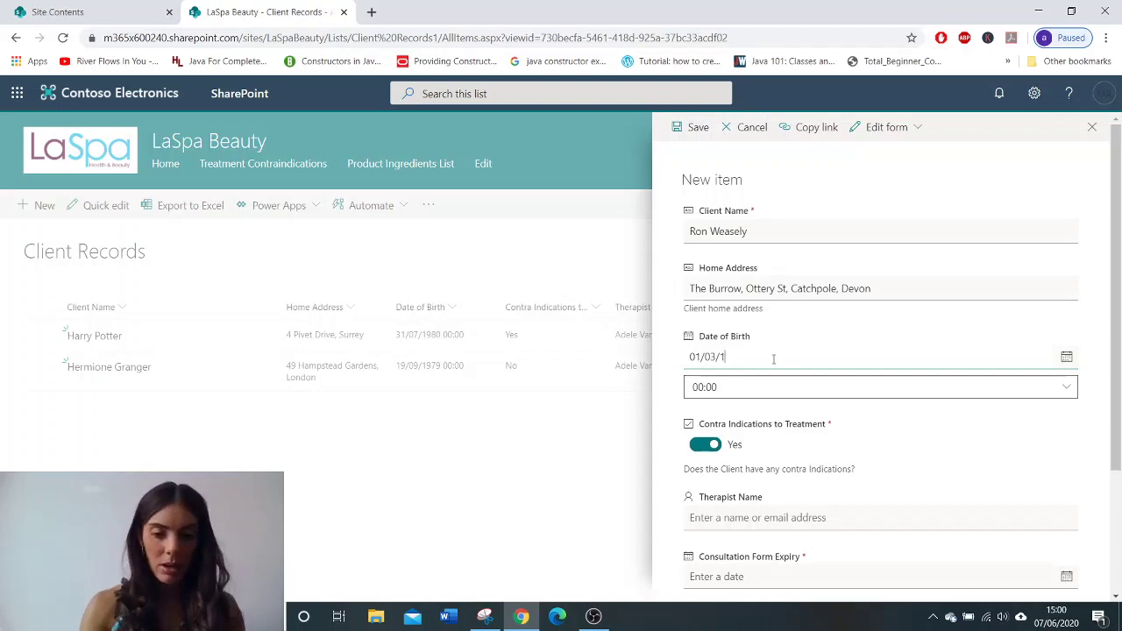
text(980)
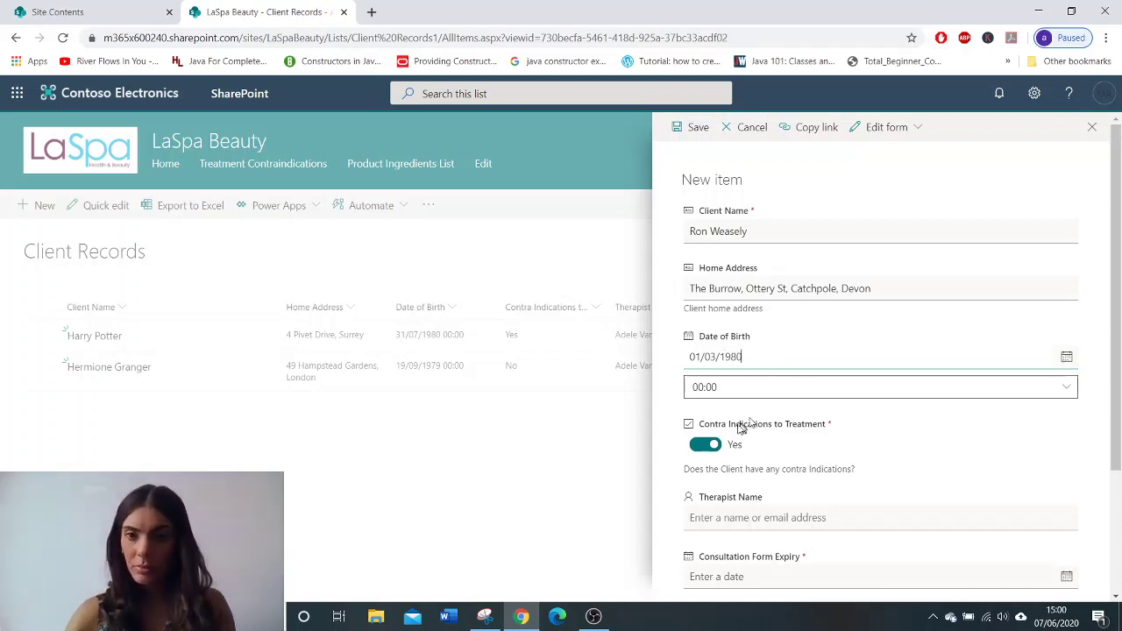
click(706, 445)
- Pick the therapist, set the expiry to 14/05/2020, apply the Confidential label and save
click(756, 518)
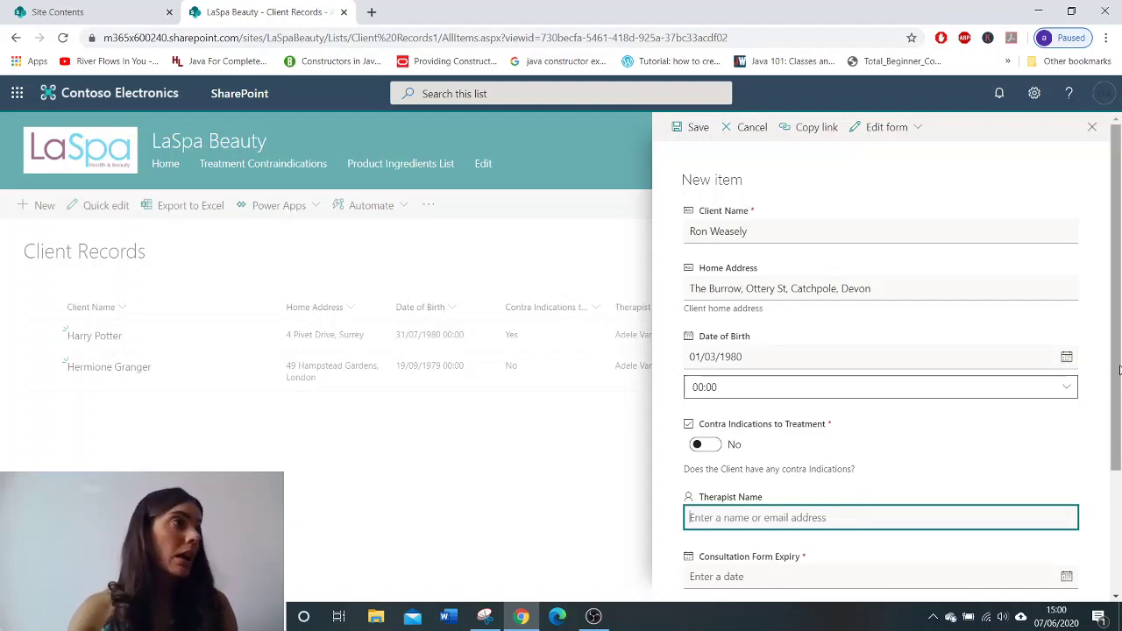
text(Joh)
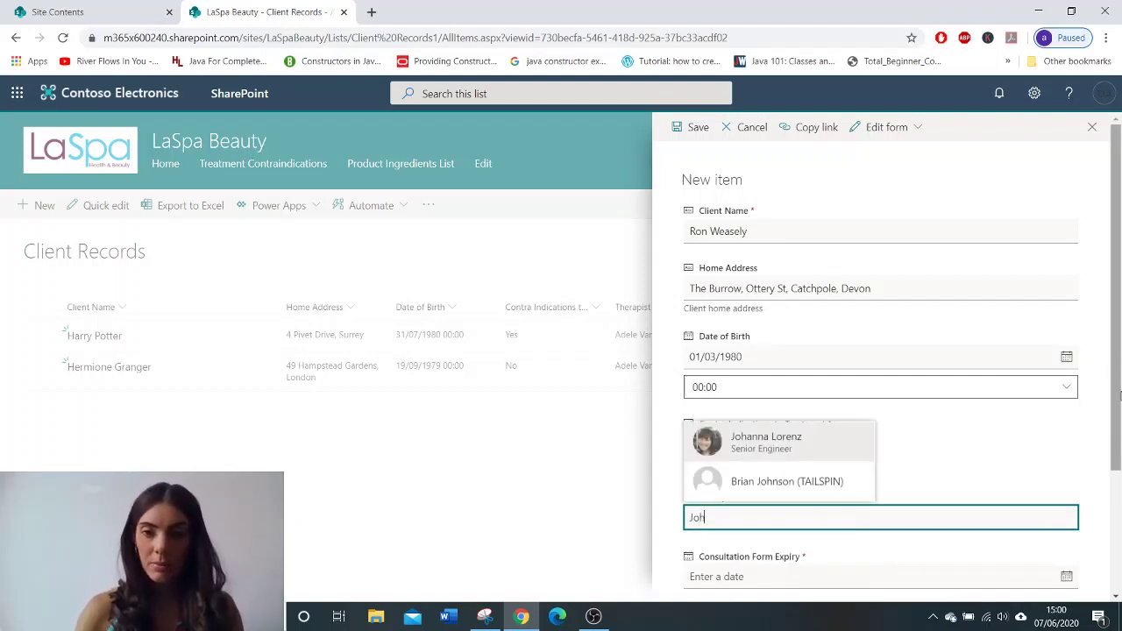
click(829, 438)
scroll(1120, 316, down, 2)
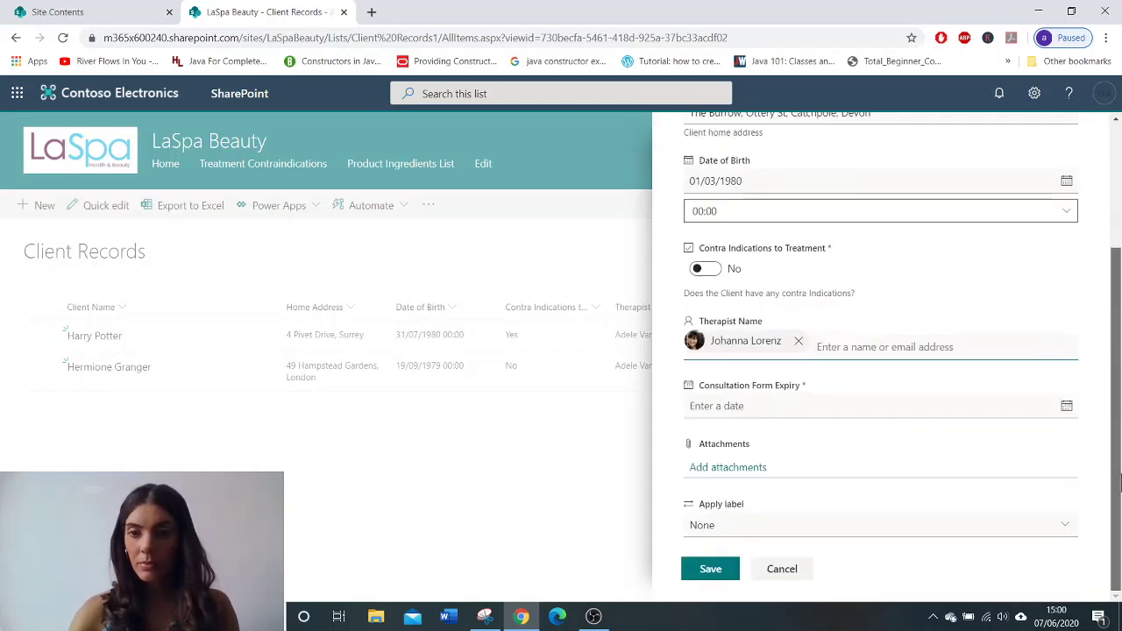
click(748, 406)
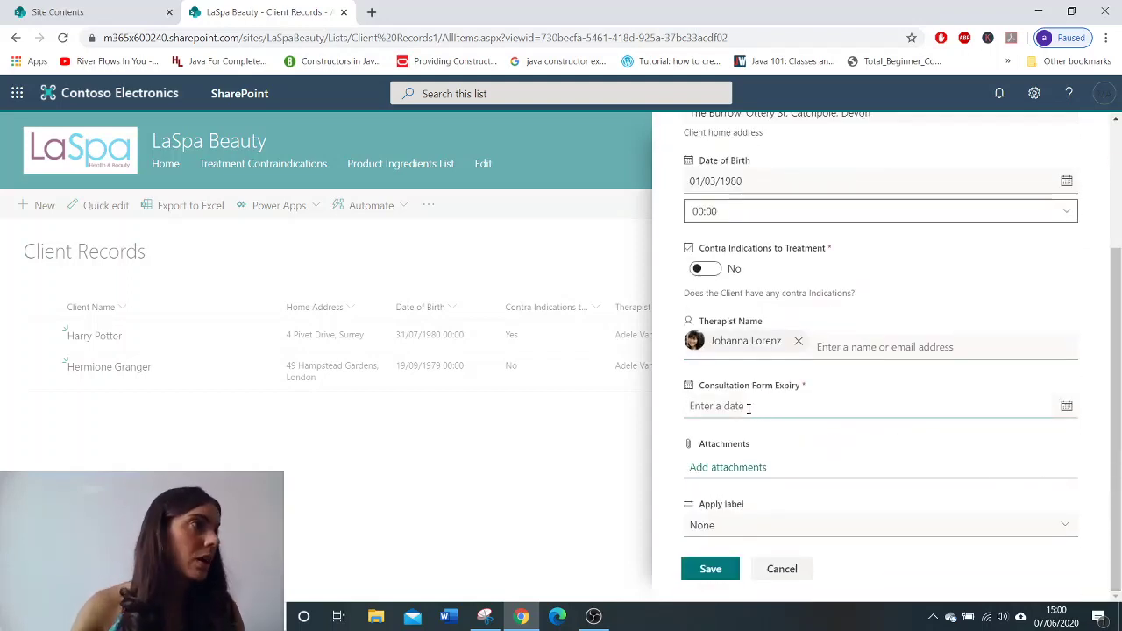
text(14/05/2020)
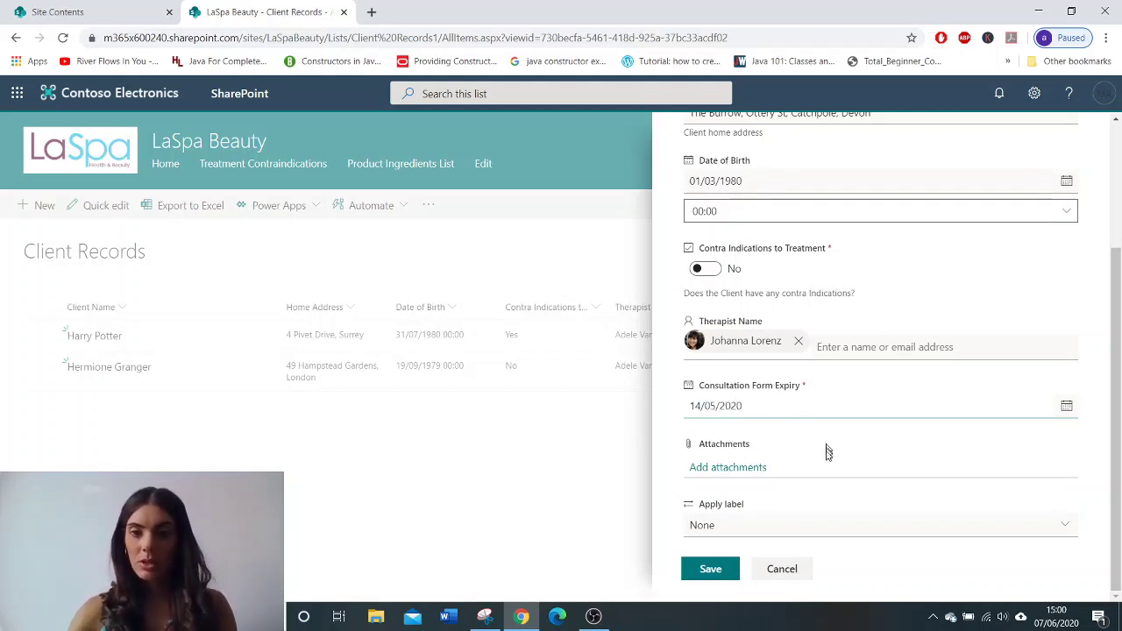
click(741, 526)
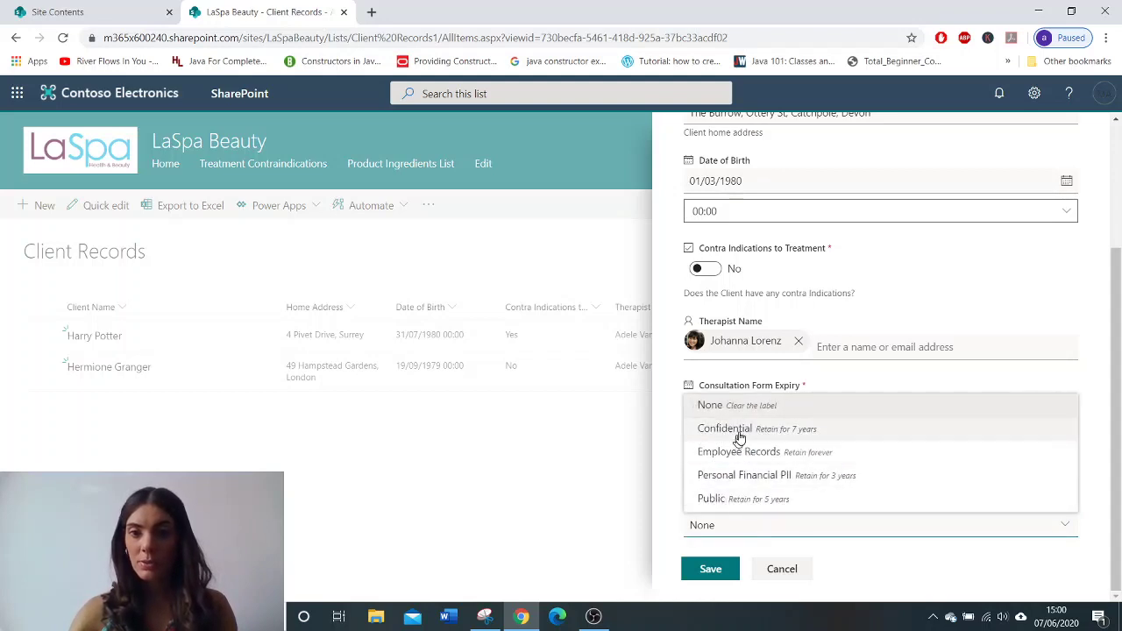
click(739, 429)
drag(1118, 437, 1118, 473)
click(705, 570)
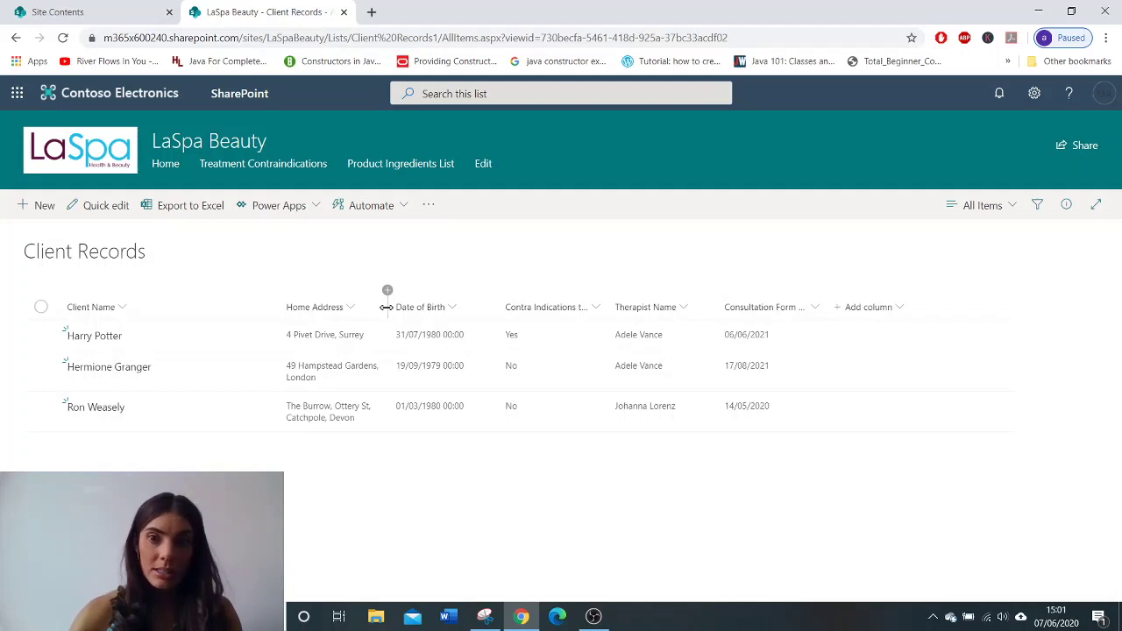
- Drag the Home Address column border wider until every client's address fits unwrapped
drag(387, 307, 415, 306)
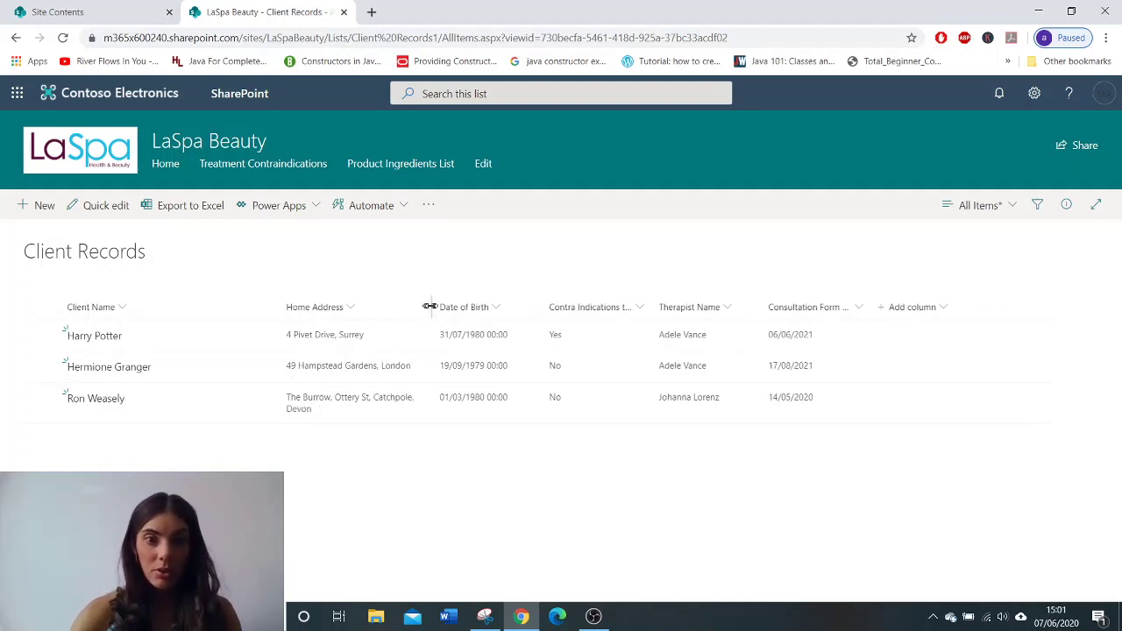
drag(433, 306, 454, 308)
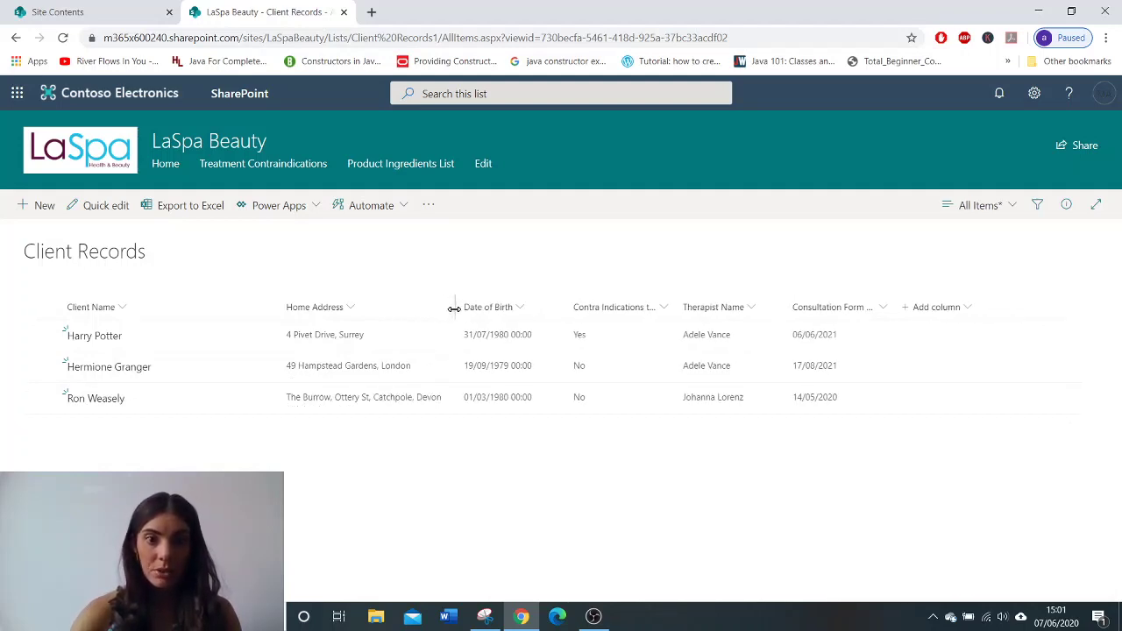
mouse_move(454, 307)
mouse_down()
mouse_move(369, 307)
mouse_move(447, 308)
mouse_up()
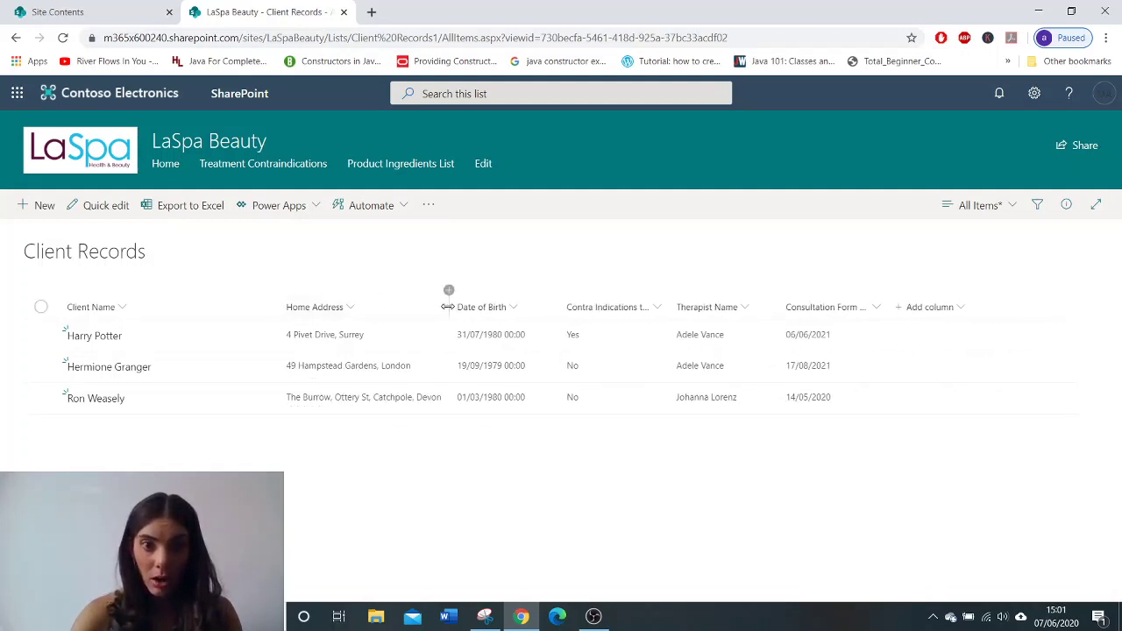
mouse_move(448, 307)
mouse_down()
mouse_move(412, 308)
mouse_move(454, 317)
mouse_up()
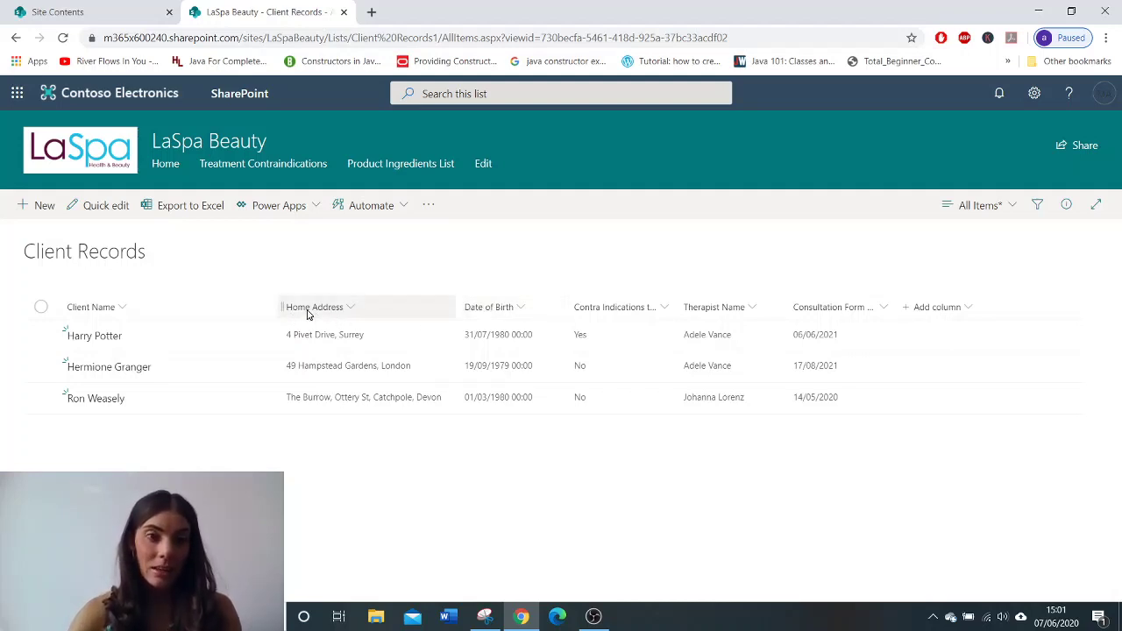
drag(309, 314, 770, 317)
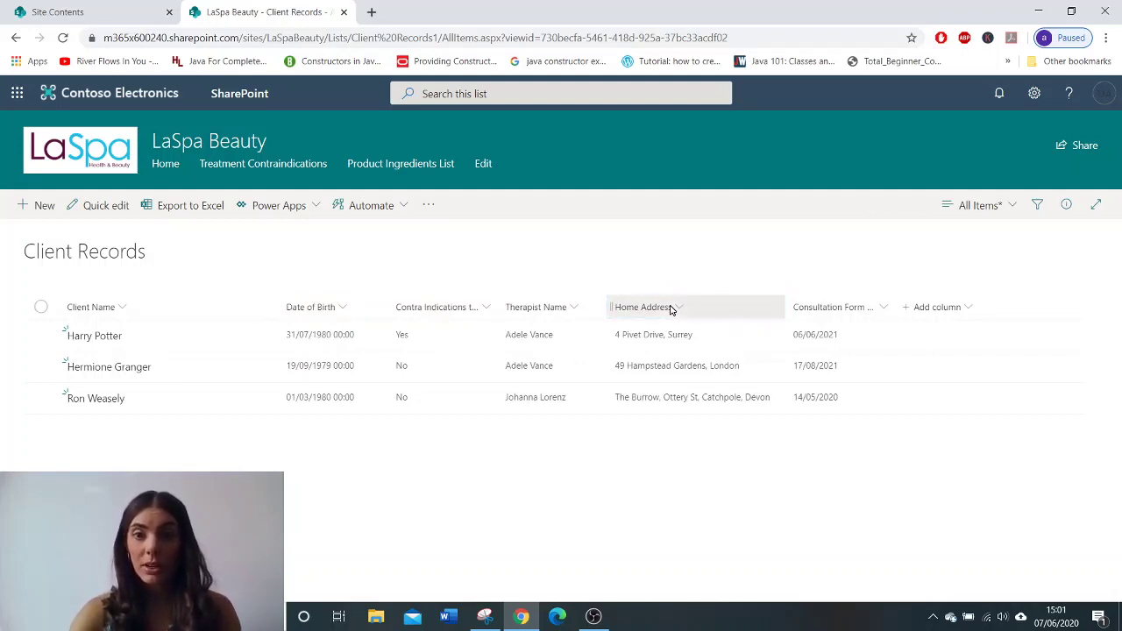
drag(670, 309, 307, 298)
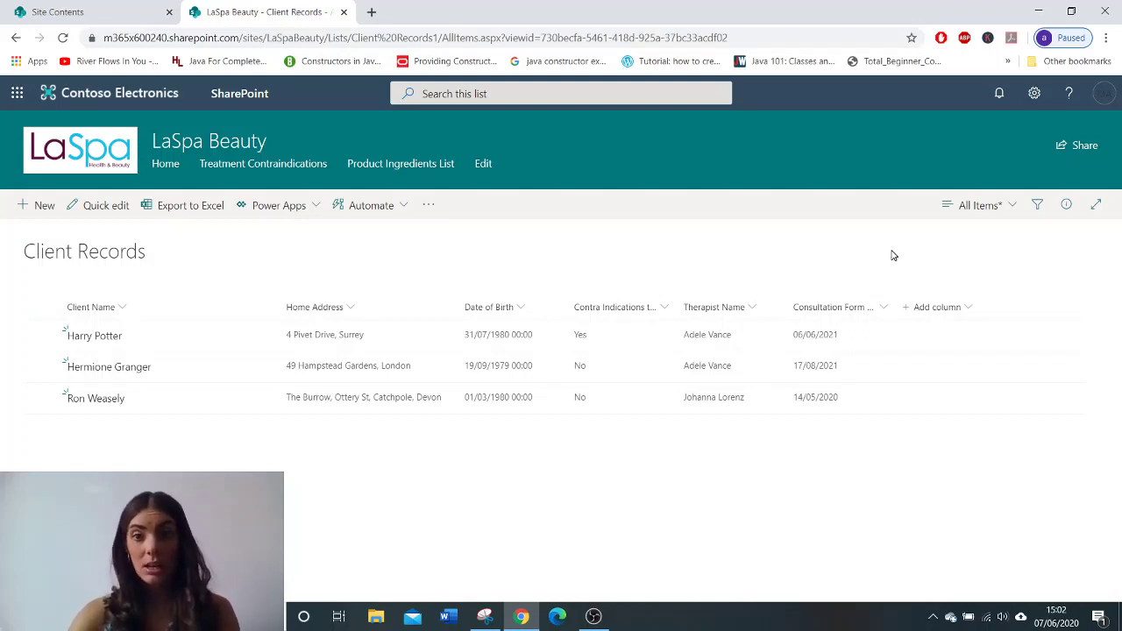
- Create a single line of text column called 'Notes' after Consultation Form Expiry
click(933, 307)
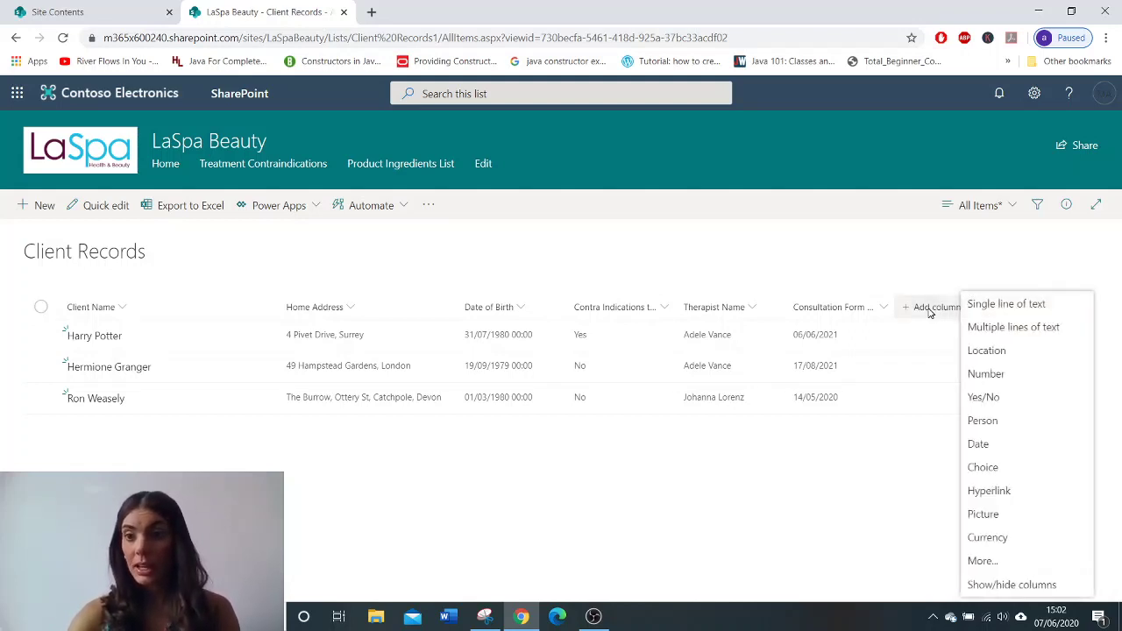
click(974, 305)
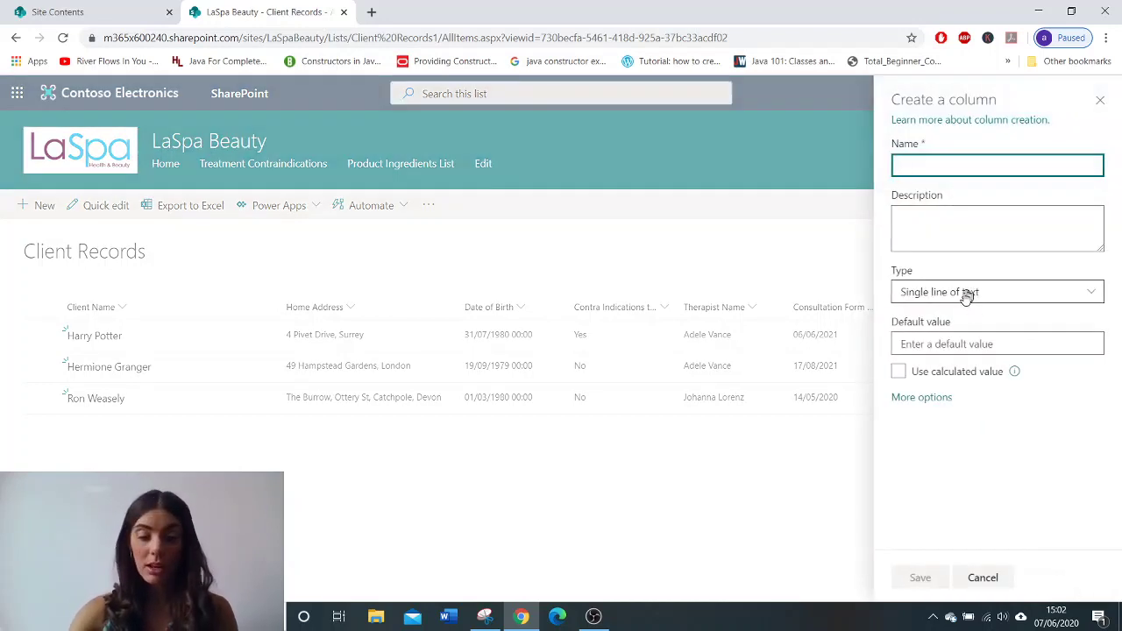
text(Notes)
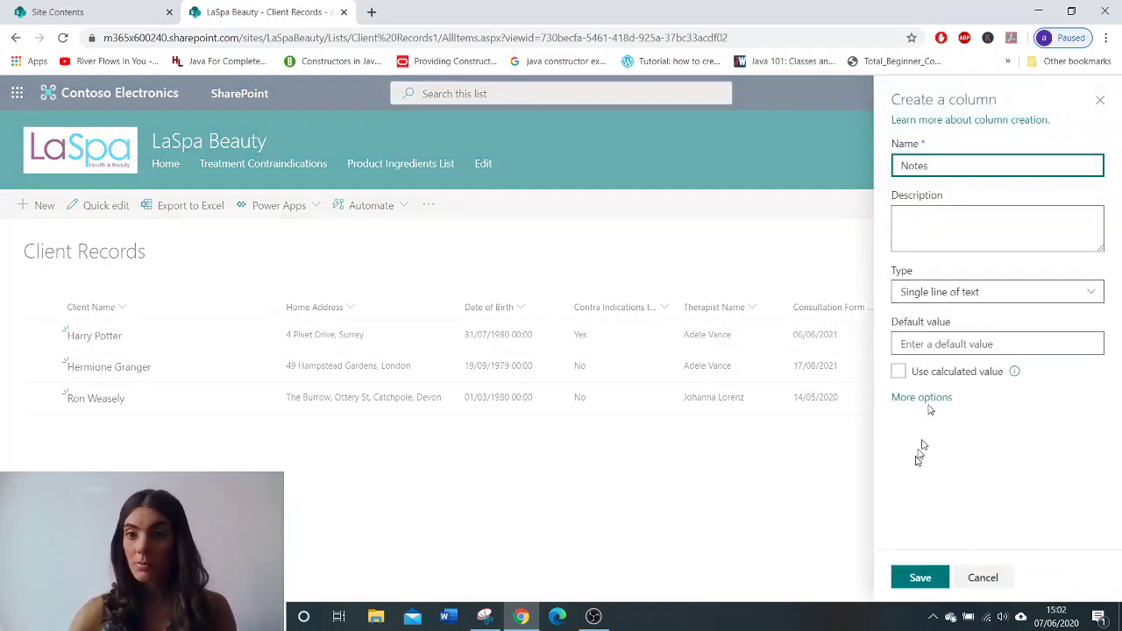
click(919, 577)
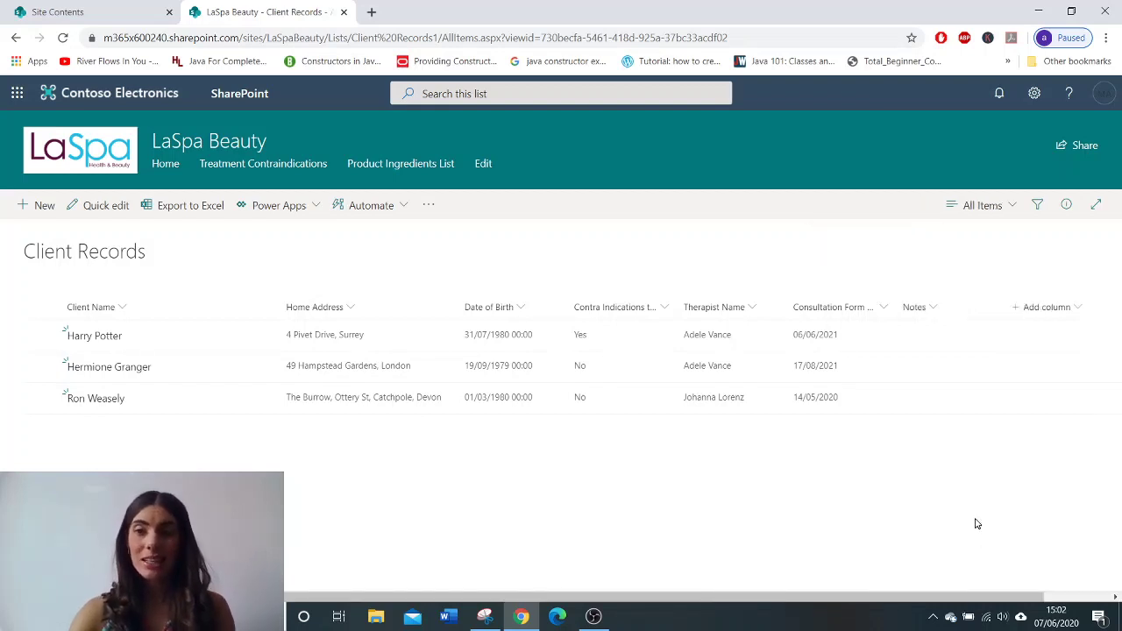
- From List settings, delete the Notes column and confirm the permanent deletion
click(1034, 94)
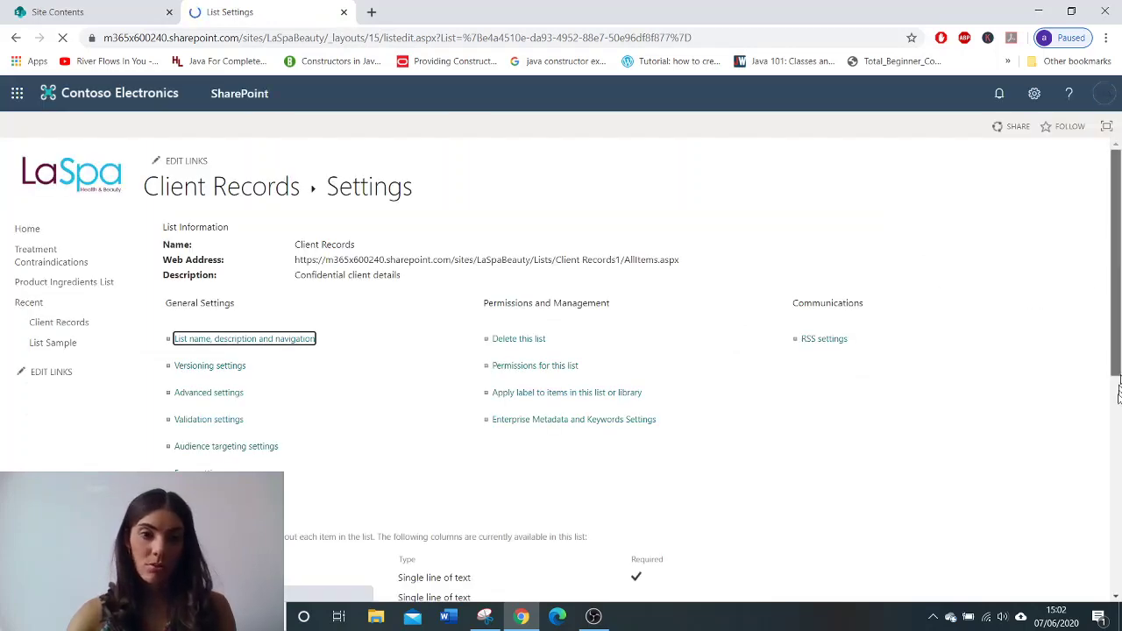
click(1118, 394)
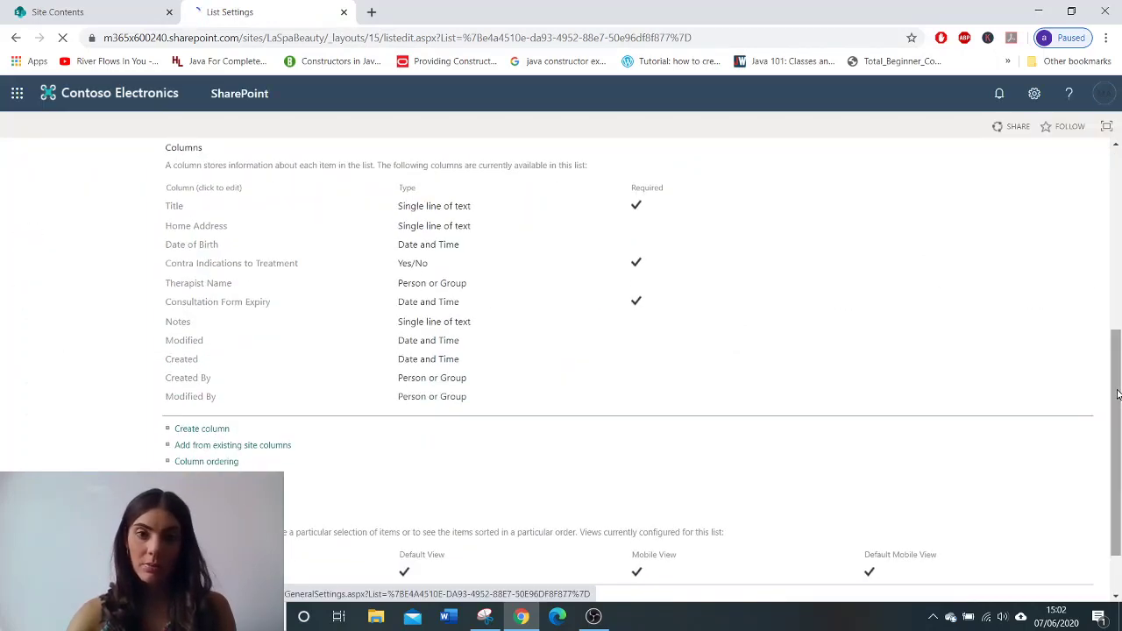
click(178, 323)
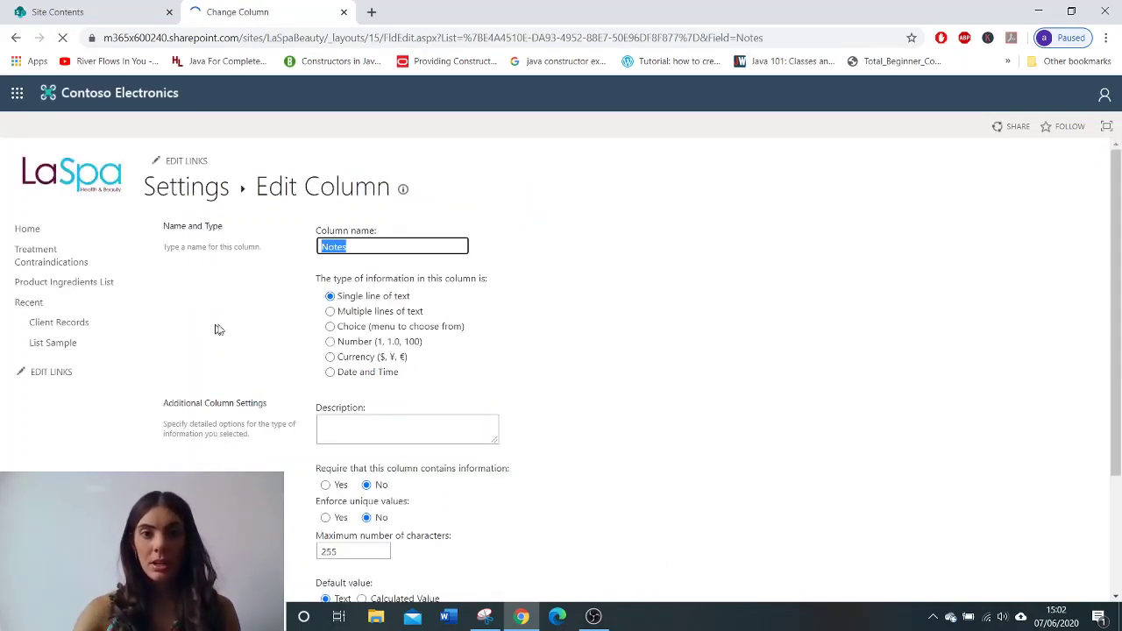
scroll(1119, 424, down, 2)
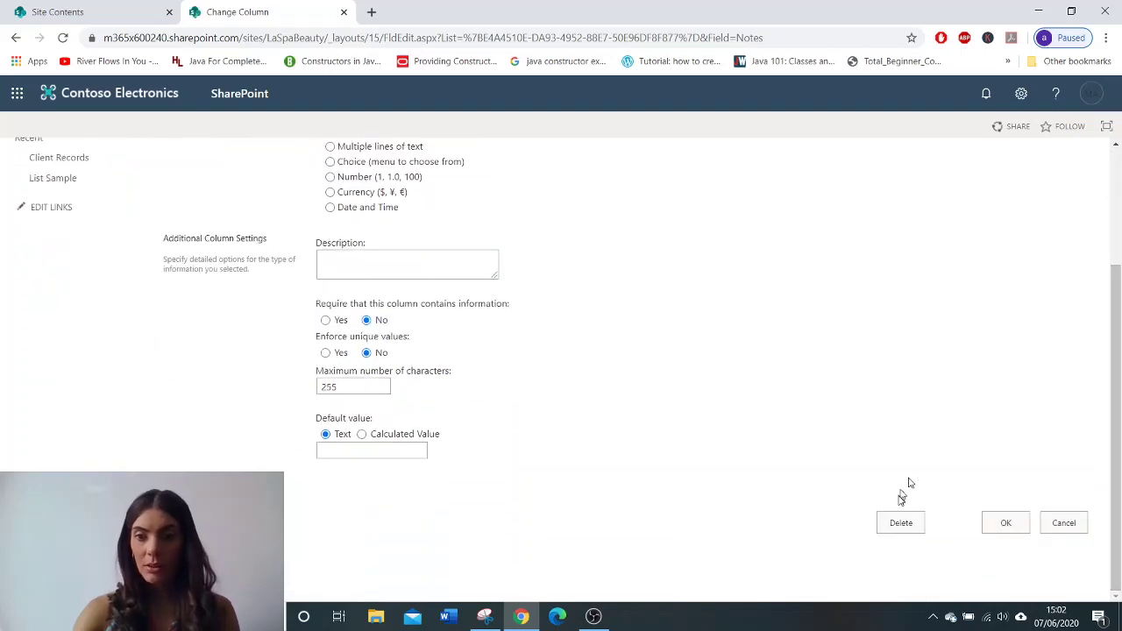
scroll(1119, 241, up, 2)
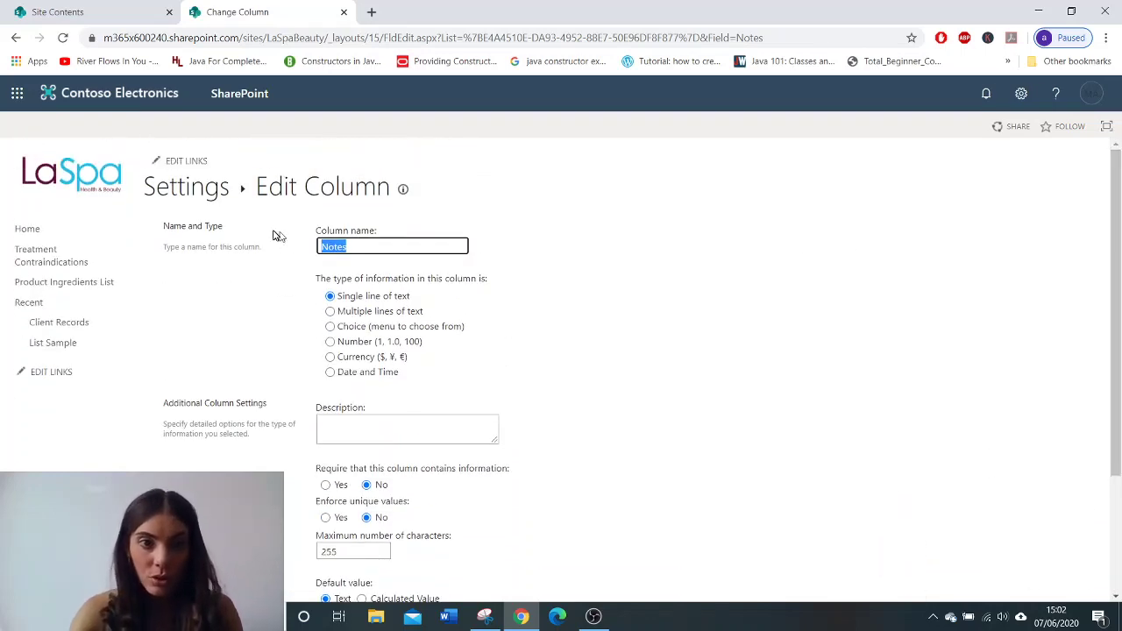
scroll(1119, 230, down, 2)
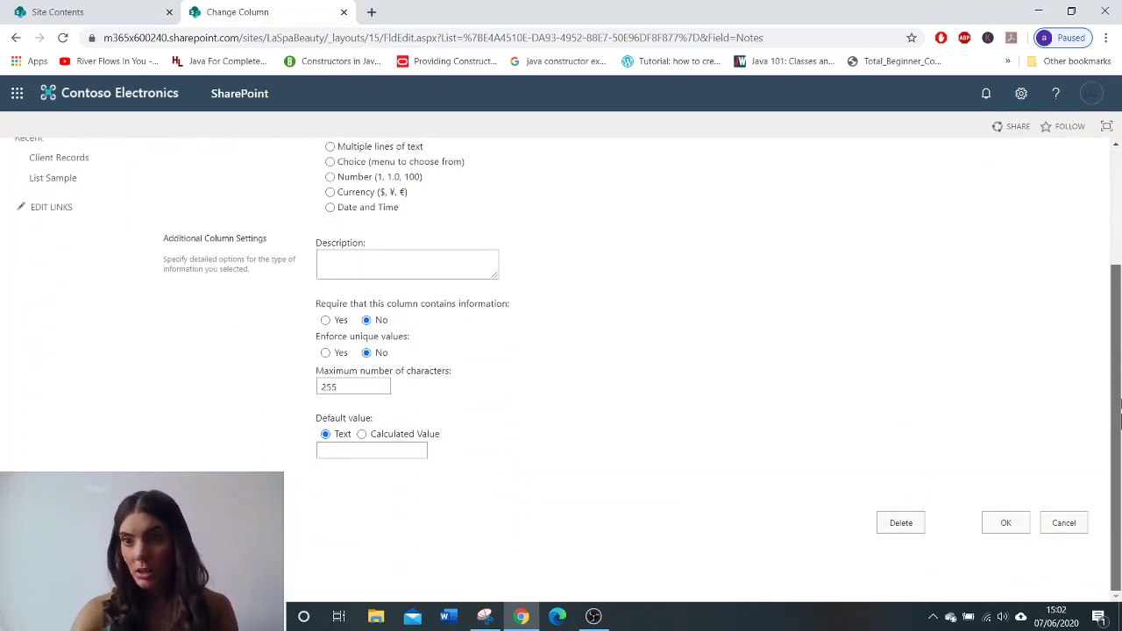
click(900, 522)
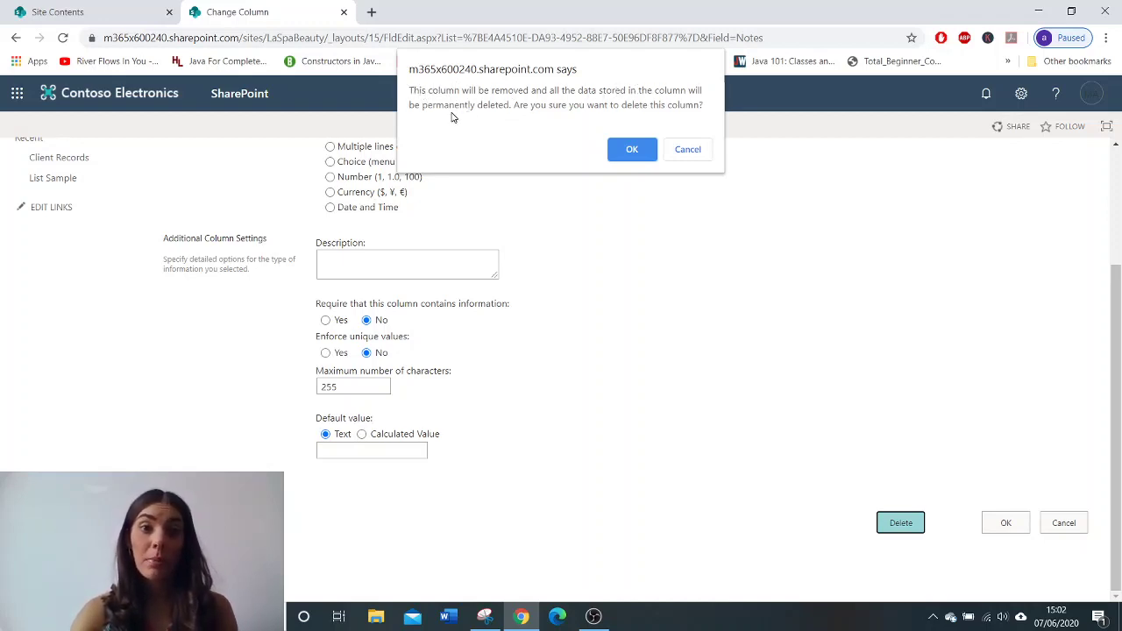
click(631, 149)
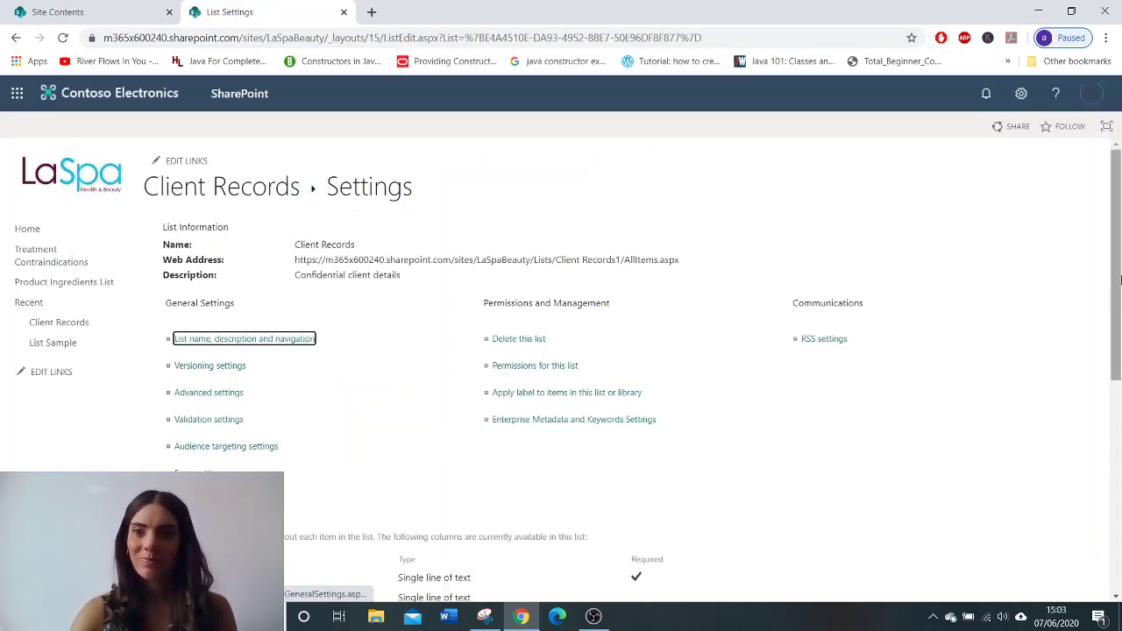
- Select and copy the Client Records list's web address on the List settings page
drag(1117, 320, 1119, 530)
scroll(1119, 507, up, 2)
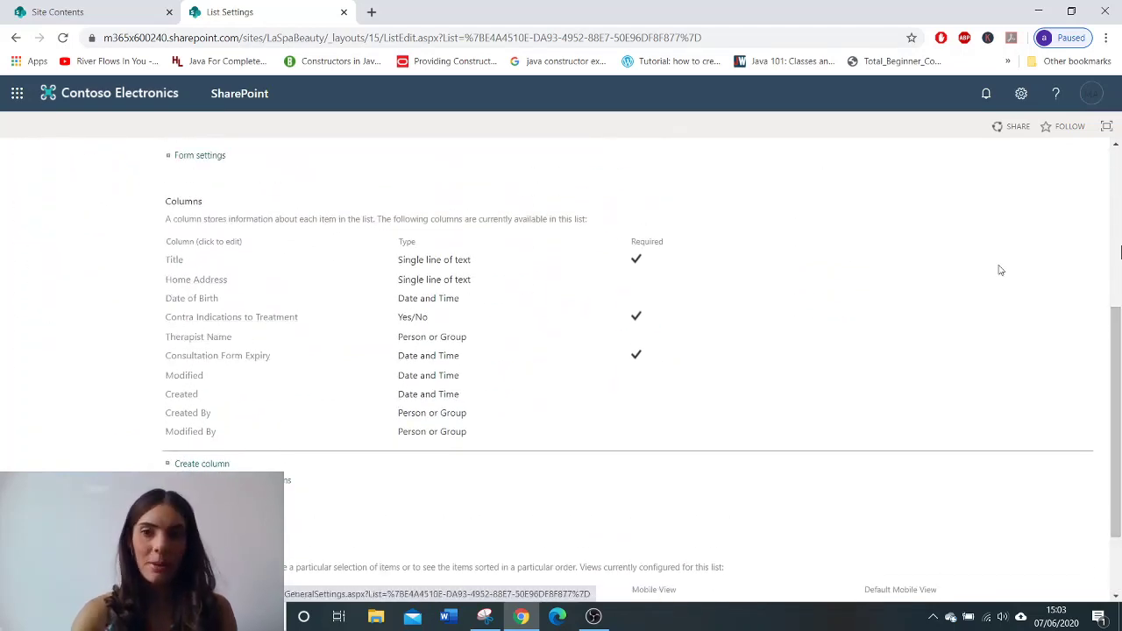
drag(1119, 343, 1119, 173)
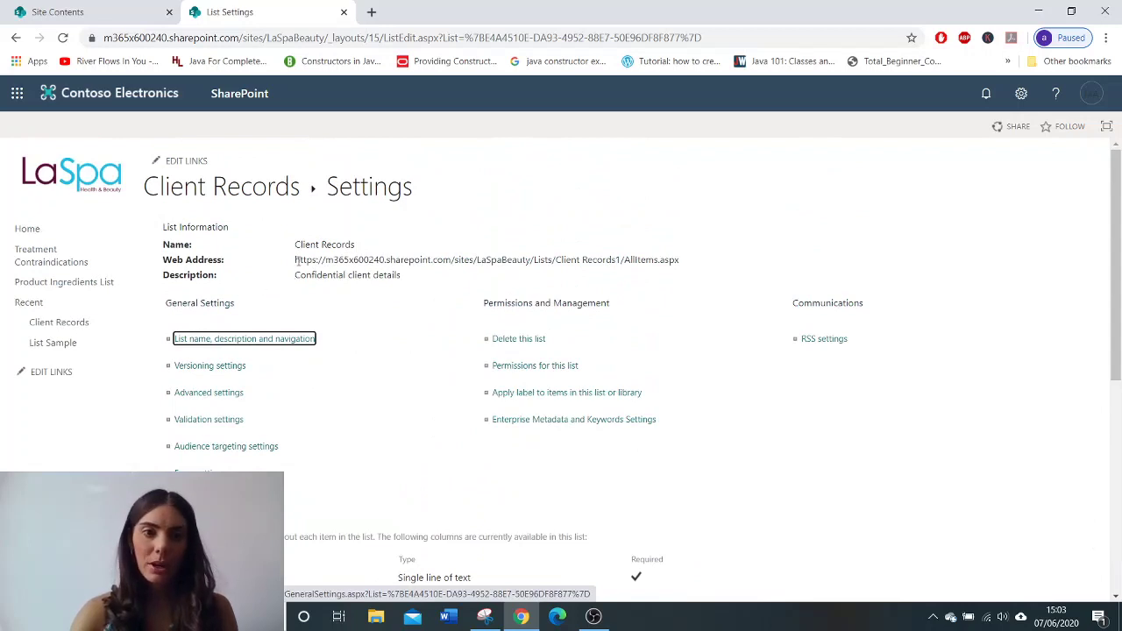
drag(298, 261, 716, 263)
click(716, 263)
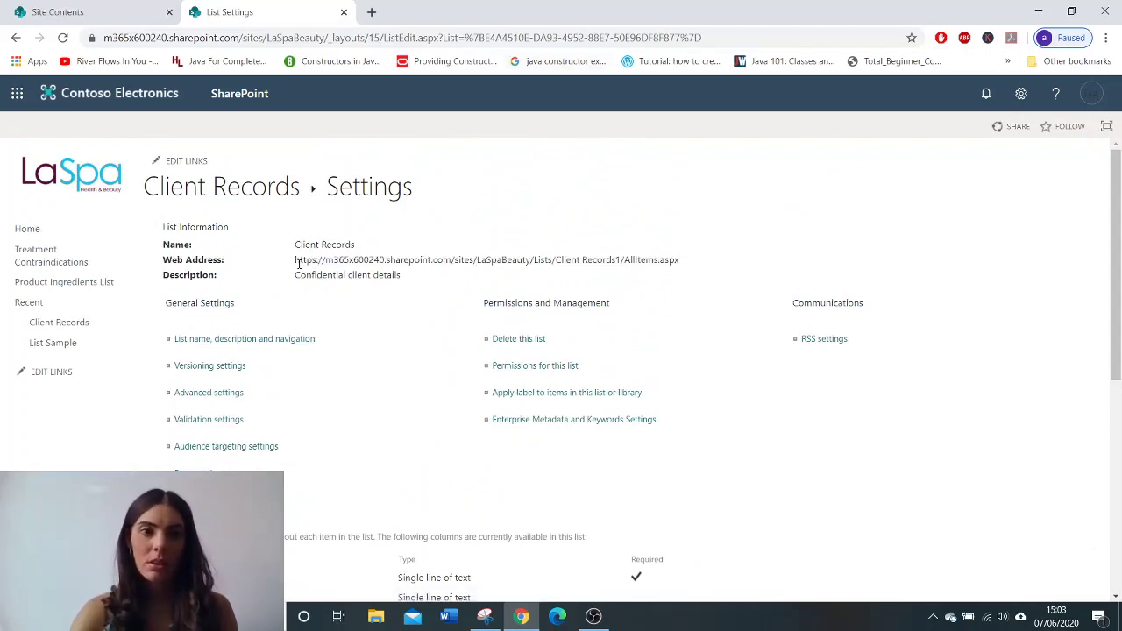
mouse_move(295, 259)
mouse_down()
mouse_move(691, 255)
mouse_move(302, 273)
mouse_move(296, 260)
mouse_up()
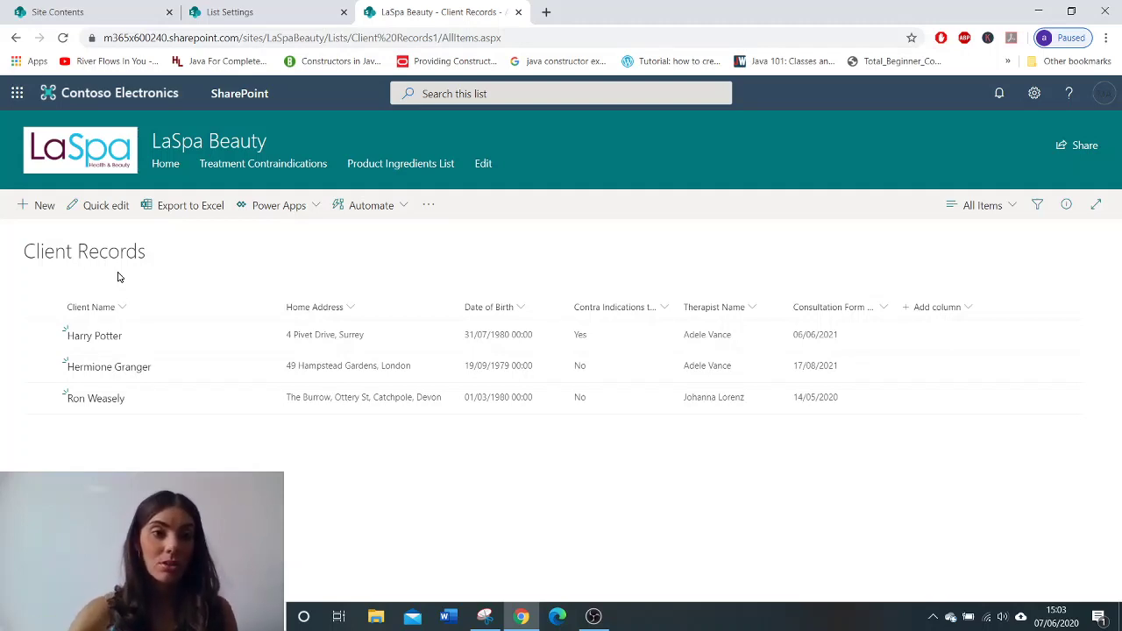
- Export Client Records to Excel and bring the downloaded workbook window into view
click(201, 211)
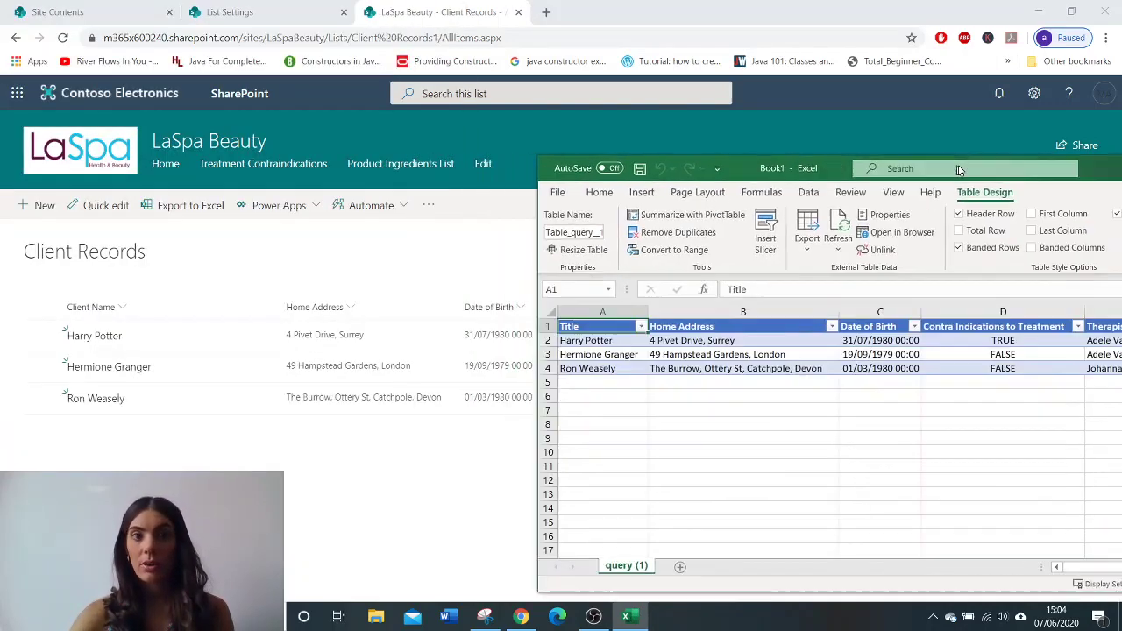
drag(959, 165, 718, 110)
- Maximize the Excel window to review the exported client table
click(1070, 112)
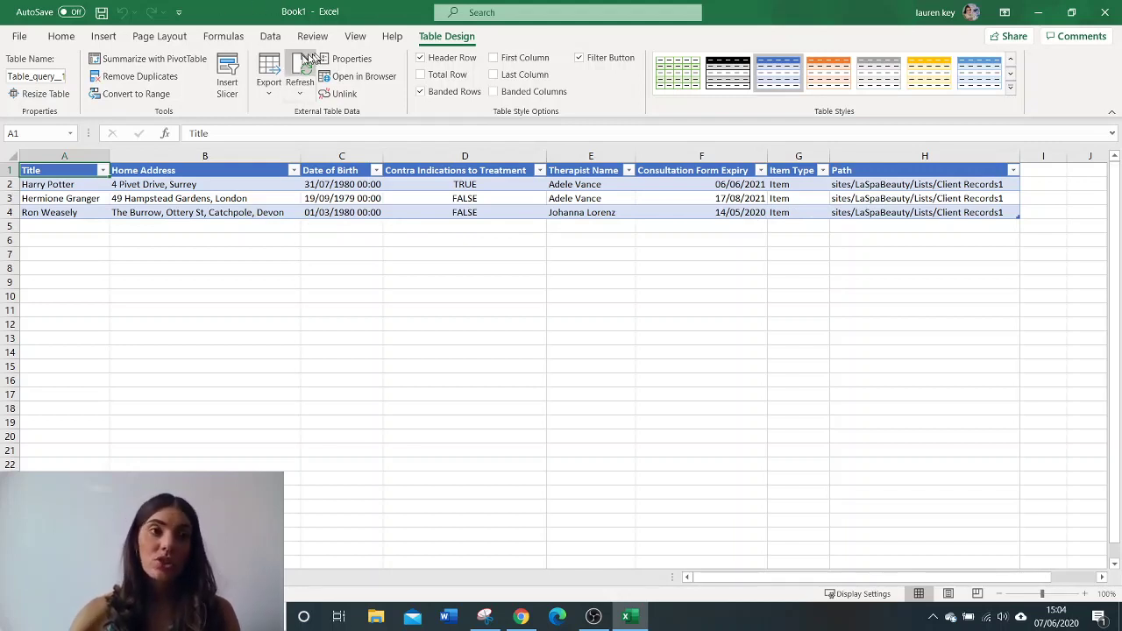
click(1038, 12)
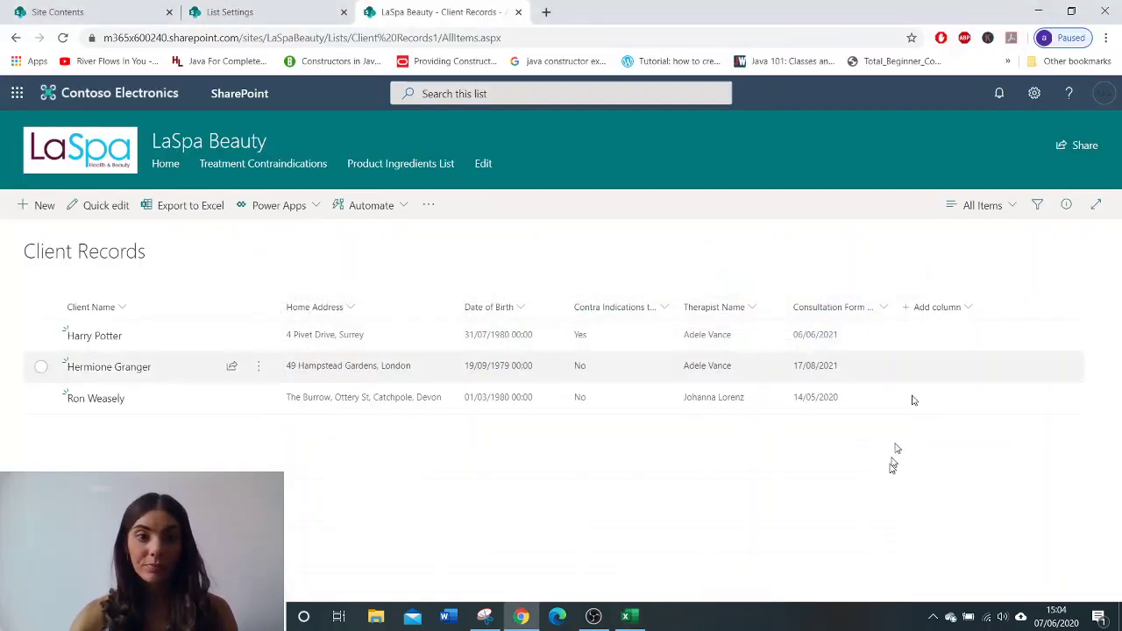